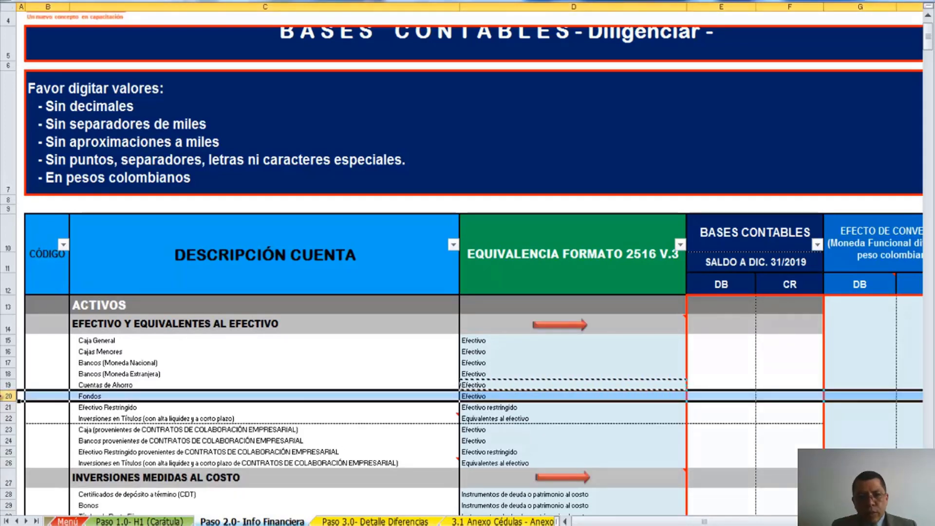
Cancel the pending copy and select the format 2516 equivalence cell for Cuentas de Ahorro.
key("Escape")
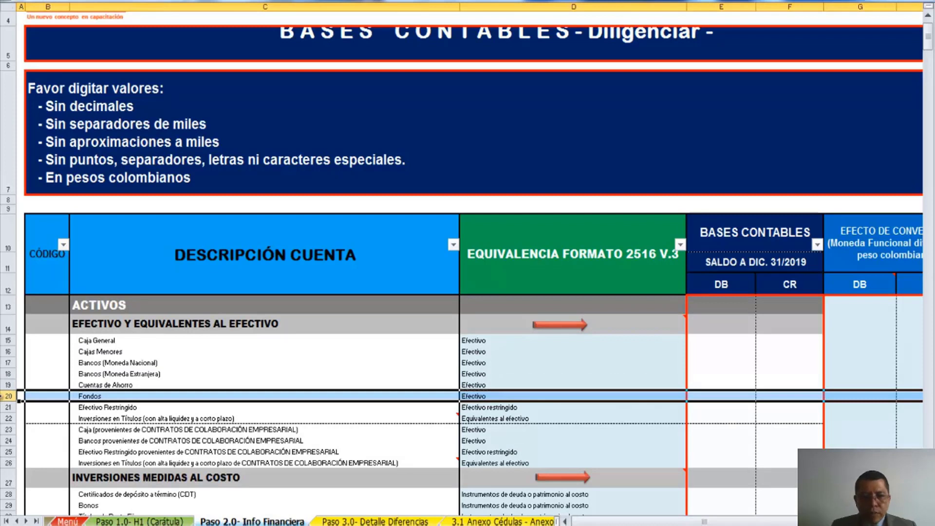
key("Up")
key("Right")
key("Right")
key("Right")
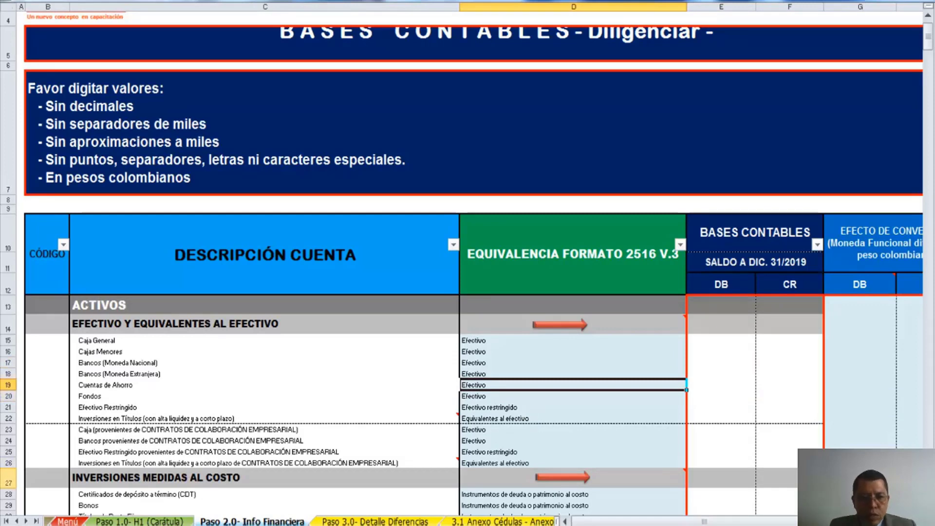
scroll(241, 436, "up", 1)
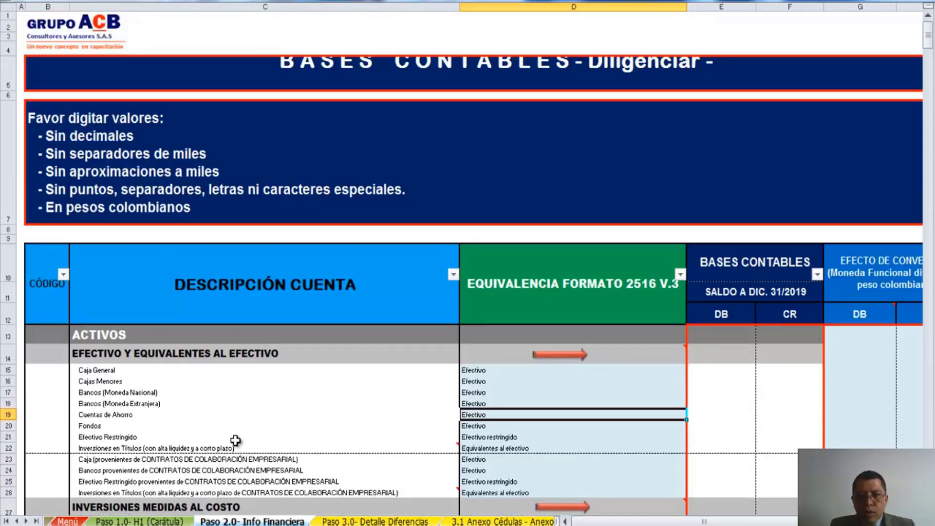
Try to enter 12 as the debit conversion effect for Caja General.
left_click(796, 381)
key("Right")
key("Right")
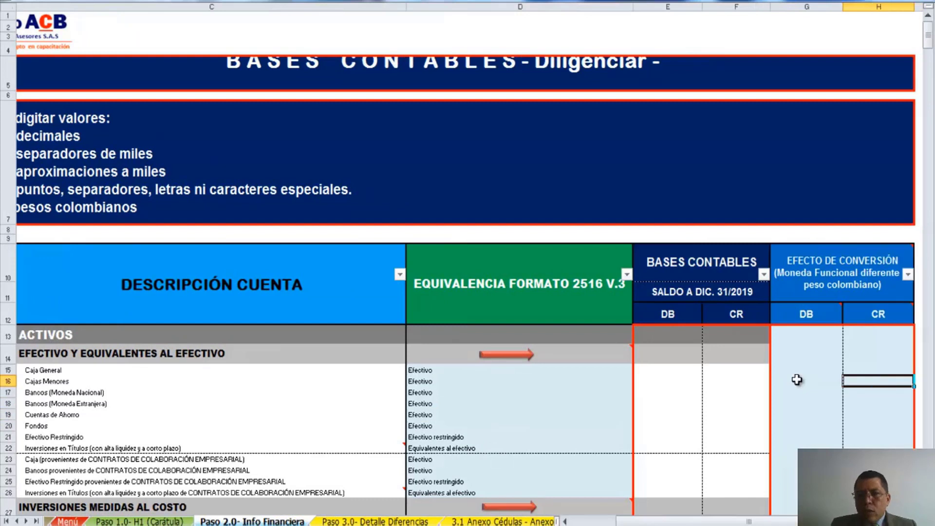
left_click(797, 366)
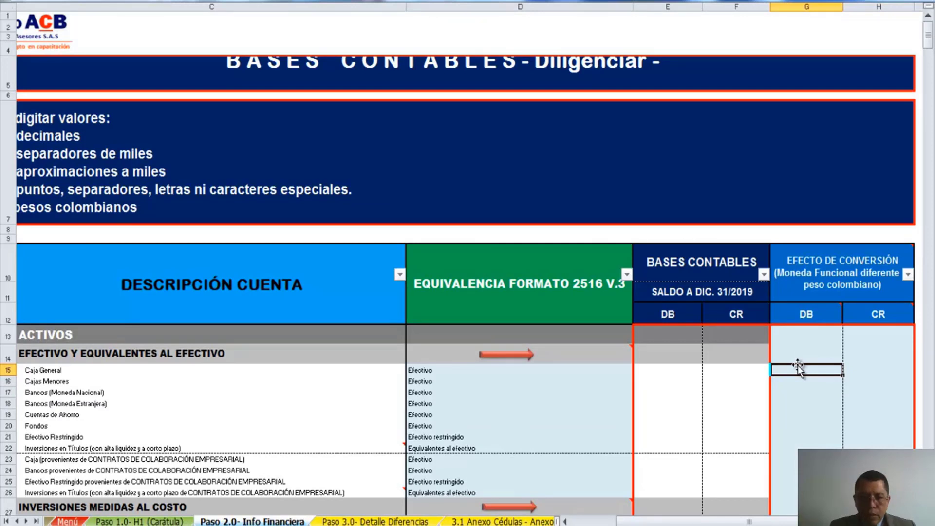
type("12")
key("Return")
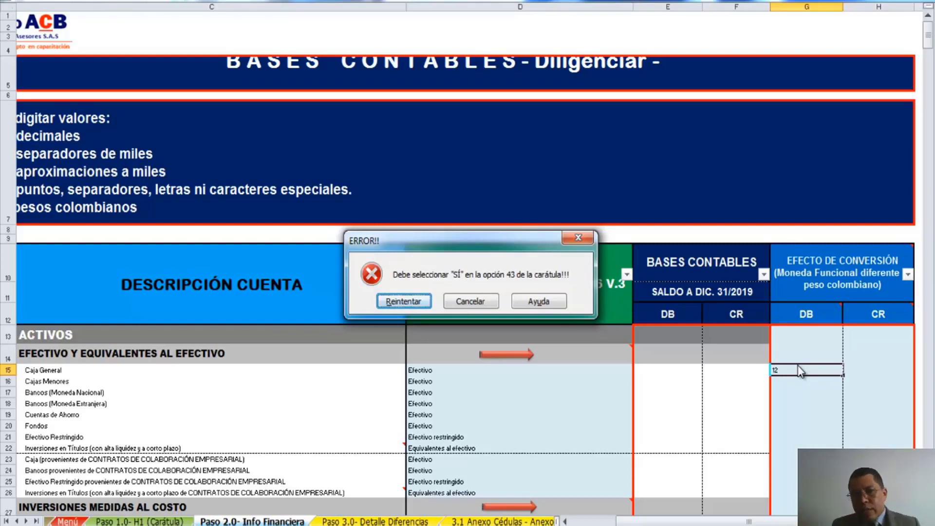
key("Escape")
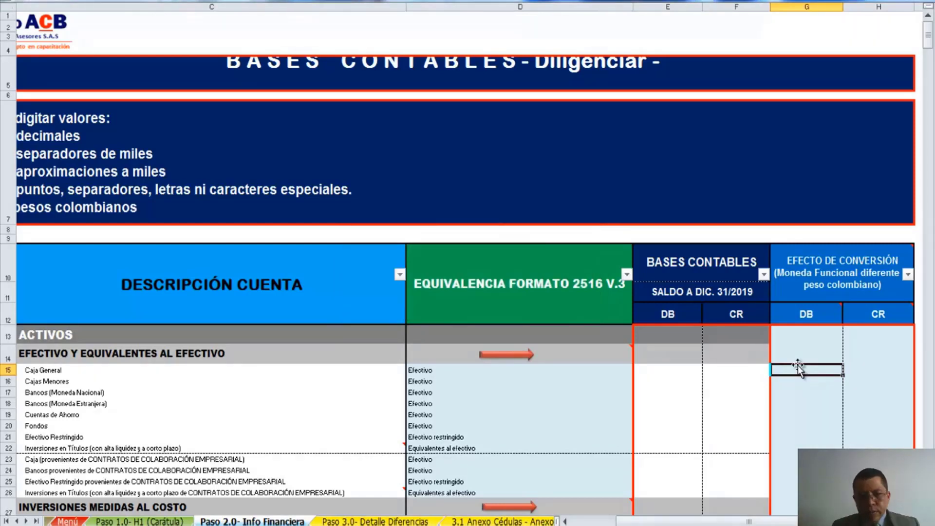
Enter 5000000 as the Caja General debit balance at Dec. 31/2019 under Bases Contables.
key("Left")
key("Left")
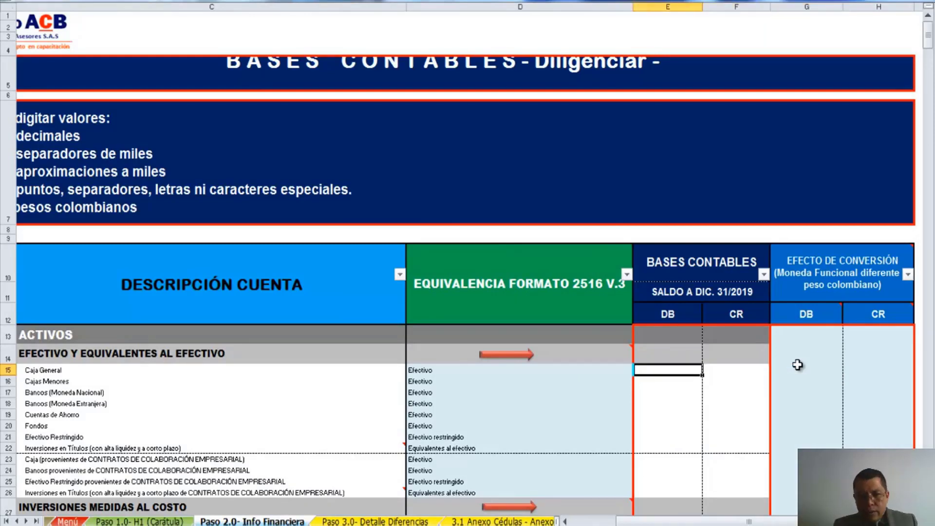
type("5000000")
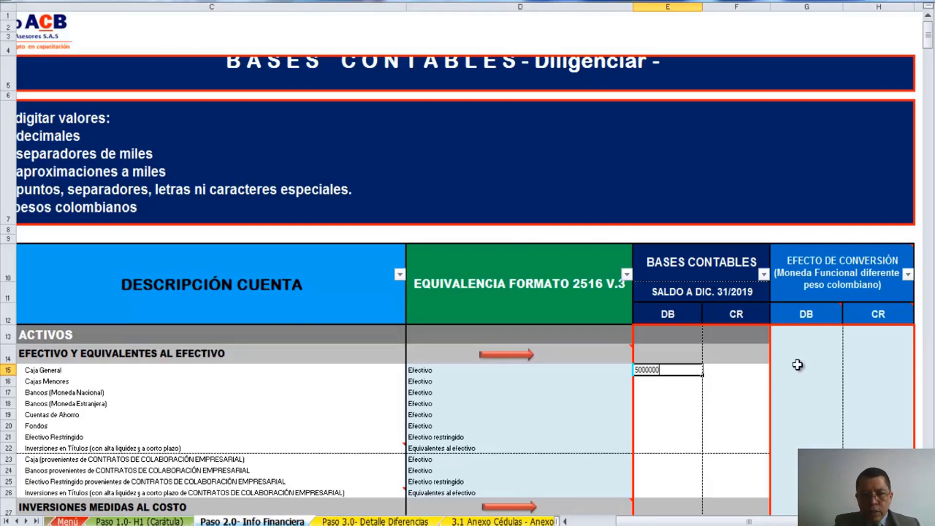
key("Return")
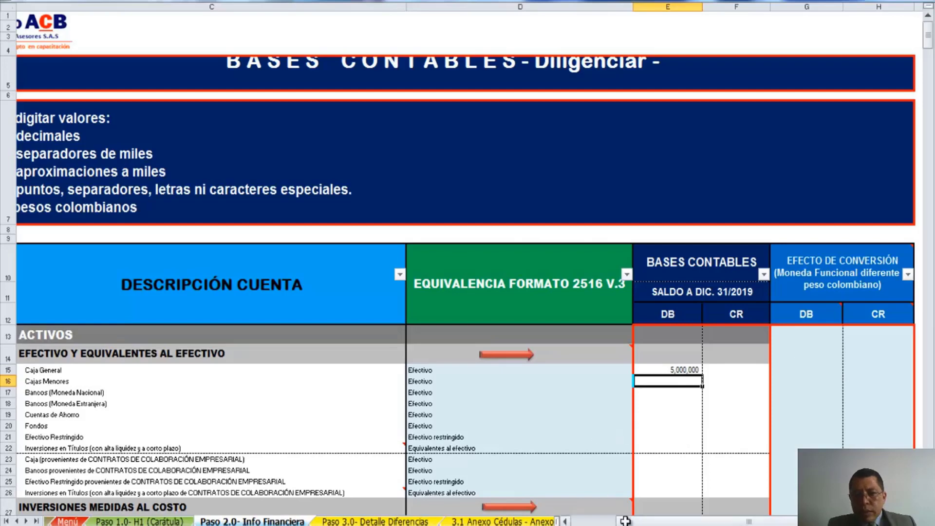
Return to the operation menu and open the H2 (ESF-Patrimonio) section of format 2516.
left_click_drag(633, 523, 642, 522)
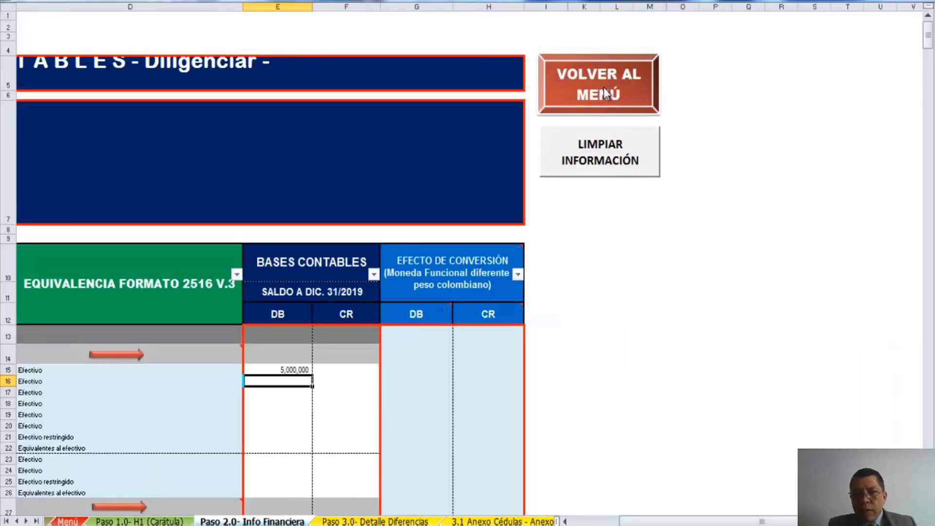
left_click(602, 92)
scroll(593, 238, "down", 5)
scroll(591, 252, "up", 1)
scroll(591, 251, "up", 2)
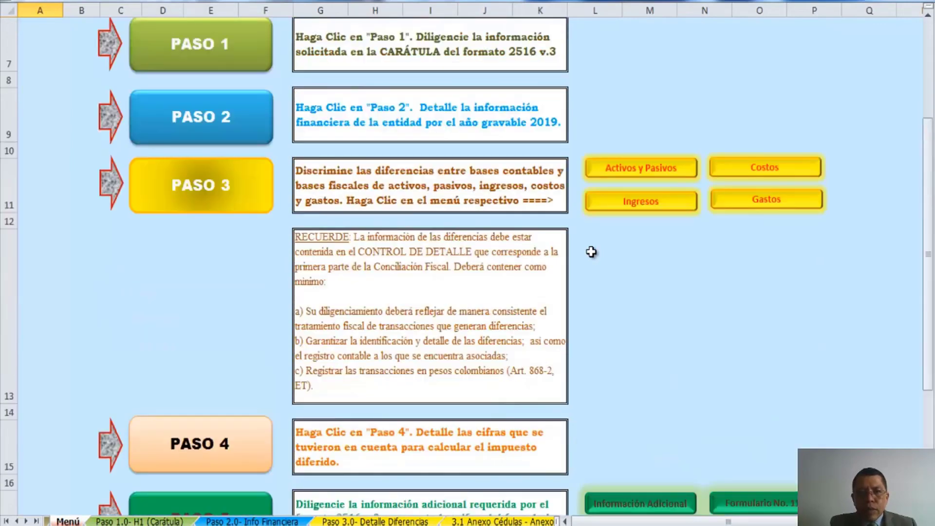
scroll(591, 252, "down", 1)
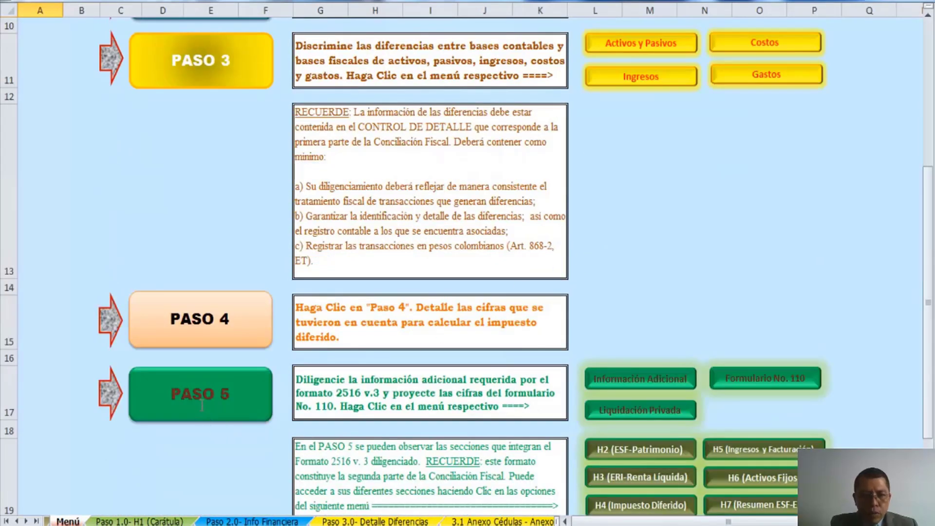
scroll(610, 412, "down", 1)
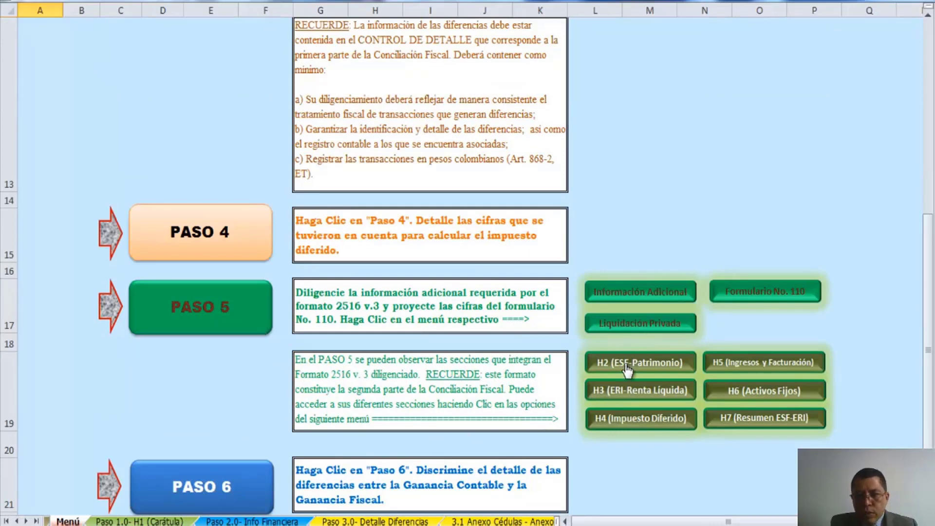
left_click(609, 364)
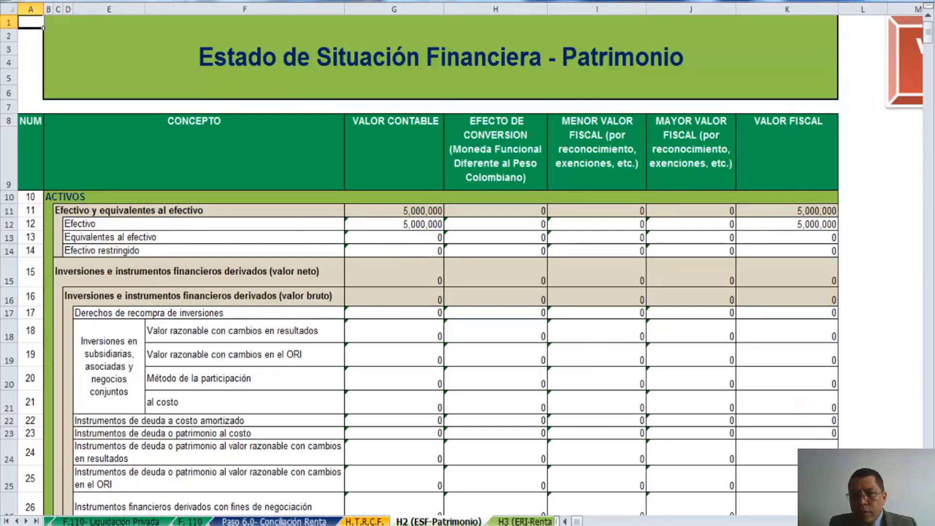
Go back from H2 to the operation menu and open Formulario No. 110 to check the projected figures.
left_click(918, 521)
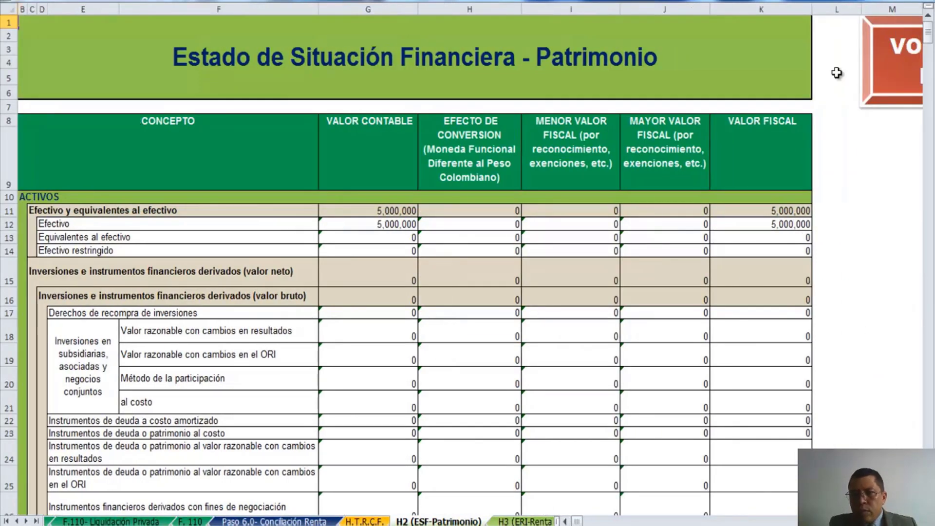
left_click(879, 67)
scroll(604, 285, "down", 3)
scroll(575, 324, "down", 3)
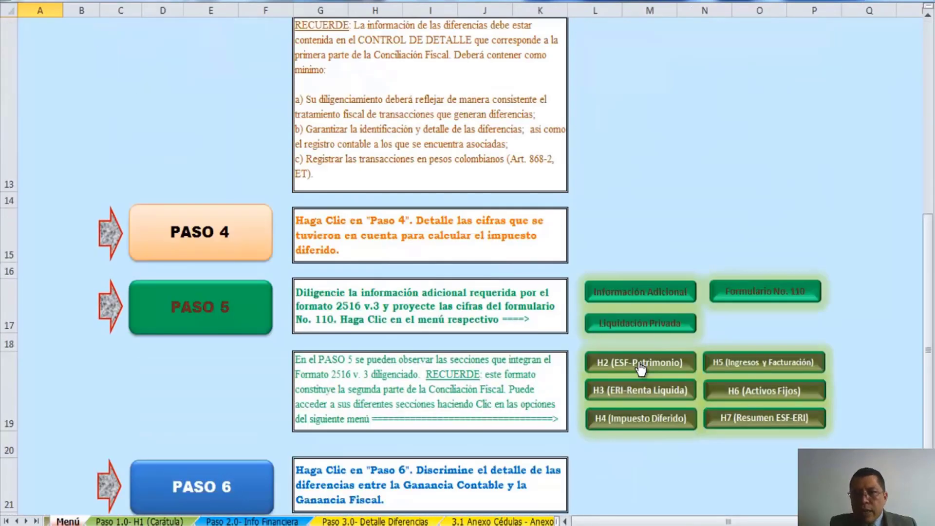
left_click(758, 291)
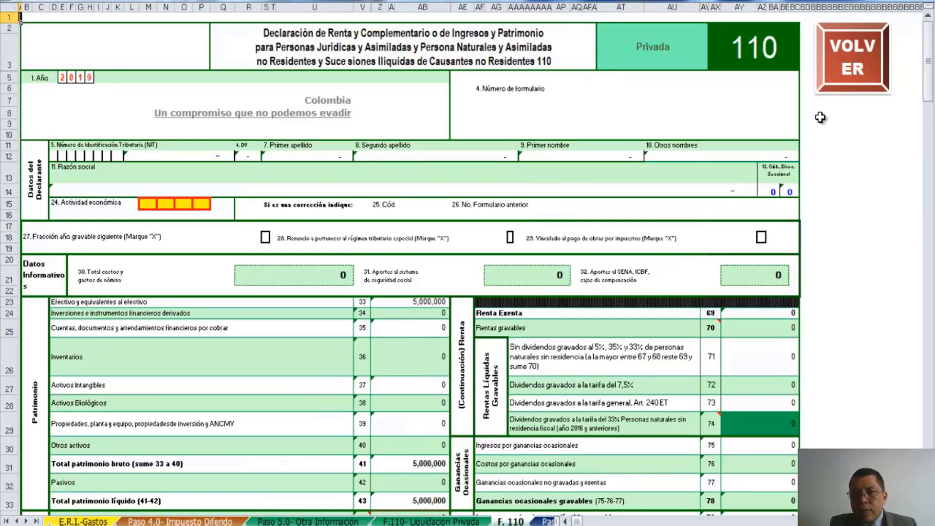
Return from form 110 to the Paso 2 financial information sheet and locate its Limpiar Información control.
left_click(846, 75)
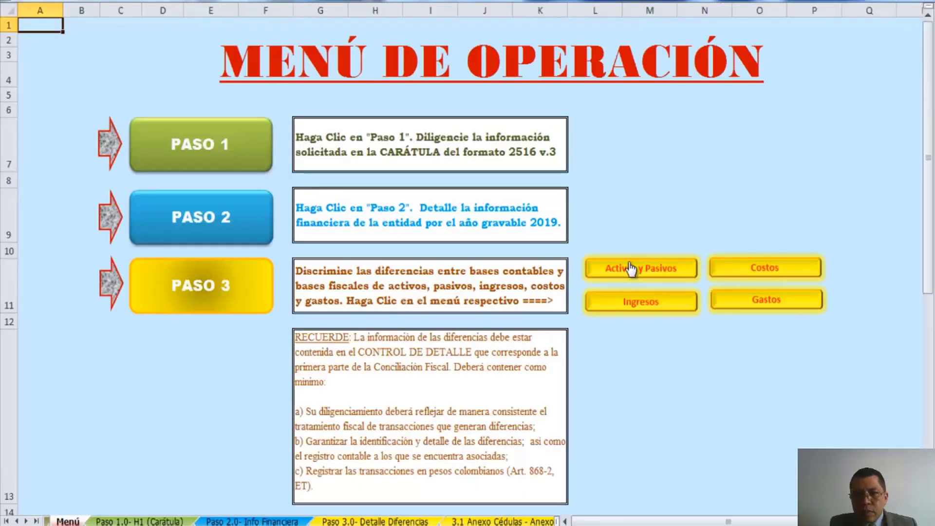
scroll(628, 270, "down", 3)
scroll(629, 274, "up", 2)
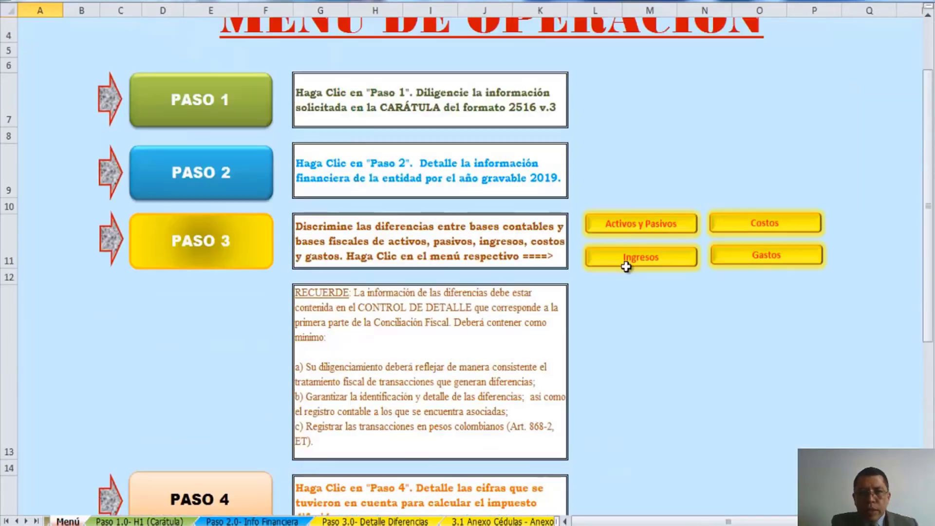
left_click(216, 170)
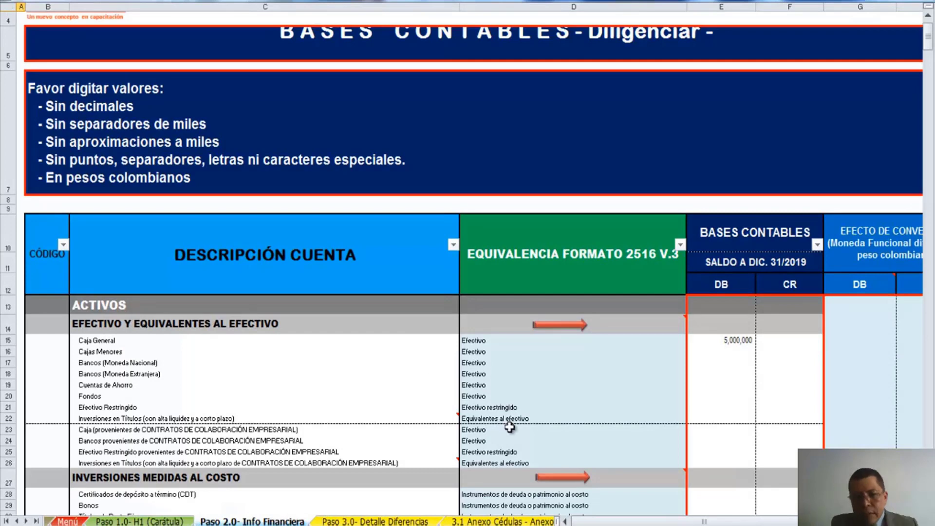
left_click_drag(679, 521, 738, 521)
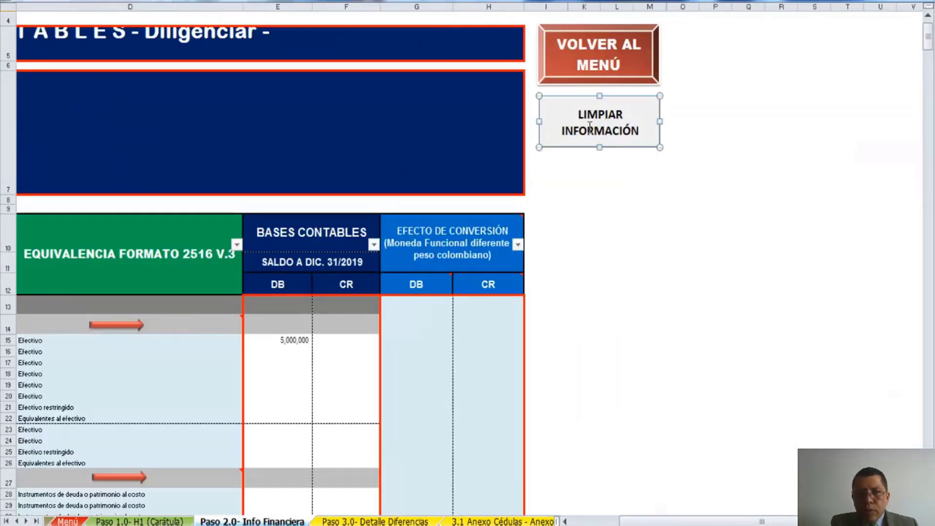
left_click(564, 170)
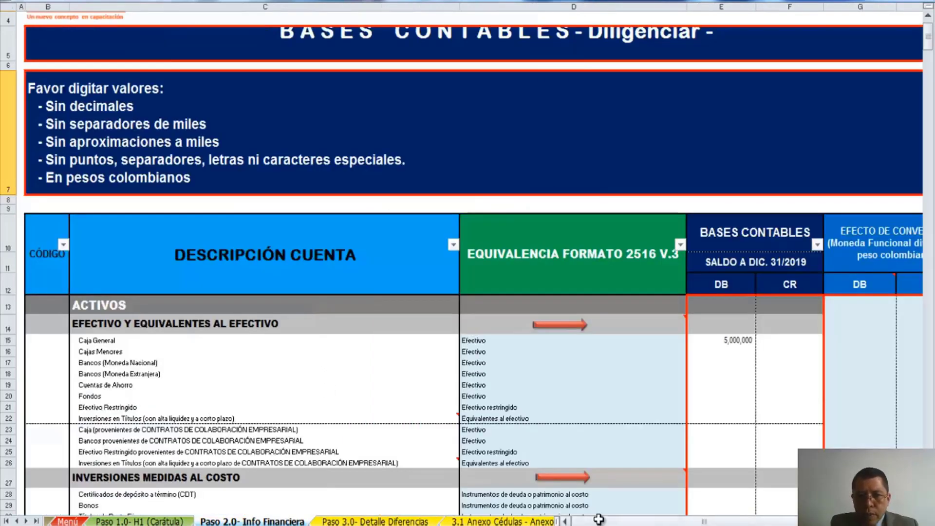
Enter 16000000 as the Bancos (Moneda Extranjera) debit balance at Dec. 31/2019.
scroll(731, 302, "down", 4)
scroll(732, 302, "down", 1)
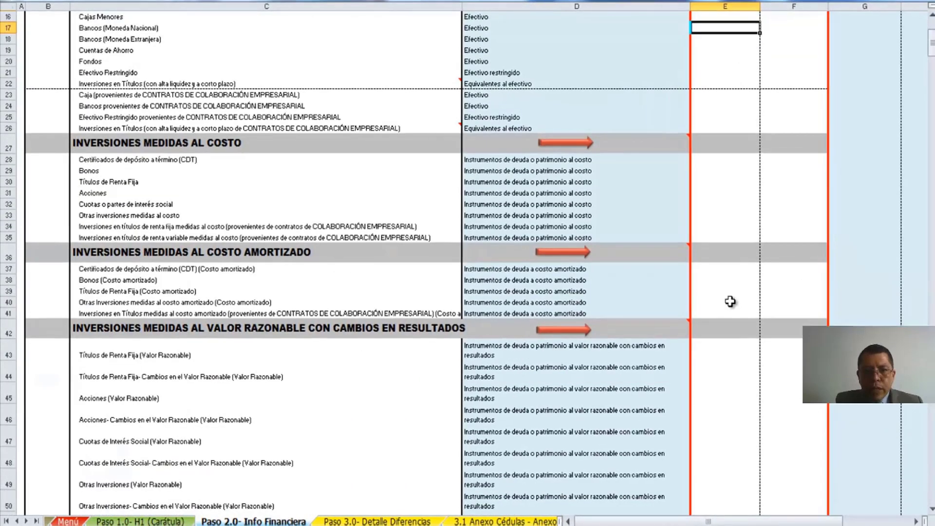
scroll(721, 272, "up", 4)
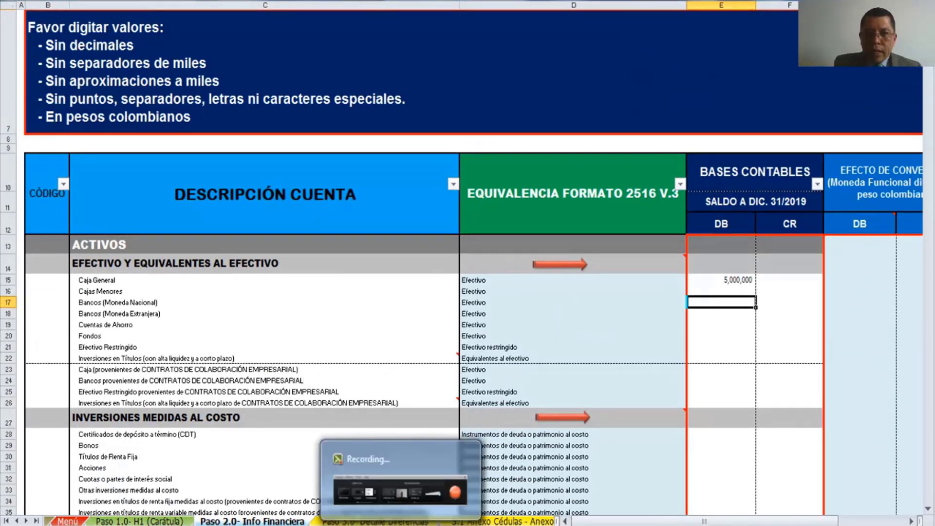
key("Left")
key("Left")
key("Left")
key("Right")
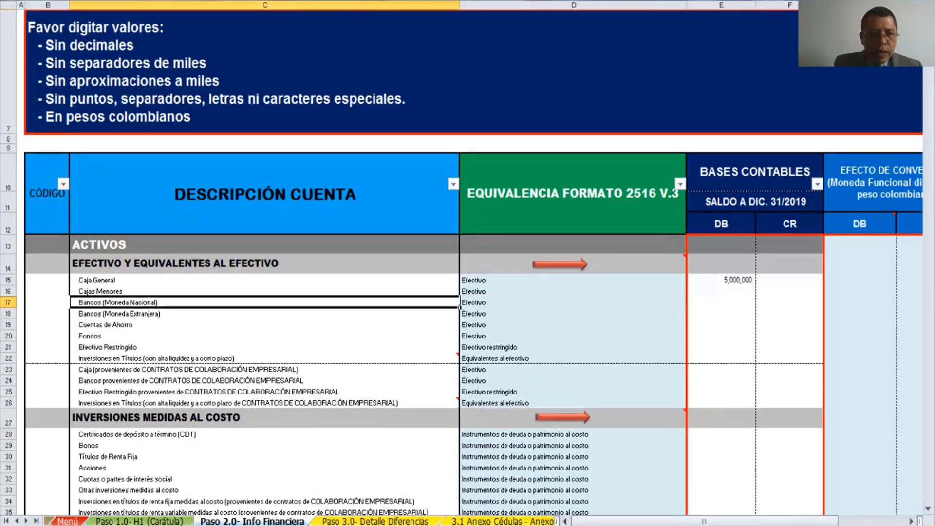
key("Down")
key("Right")
key("Right")
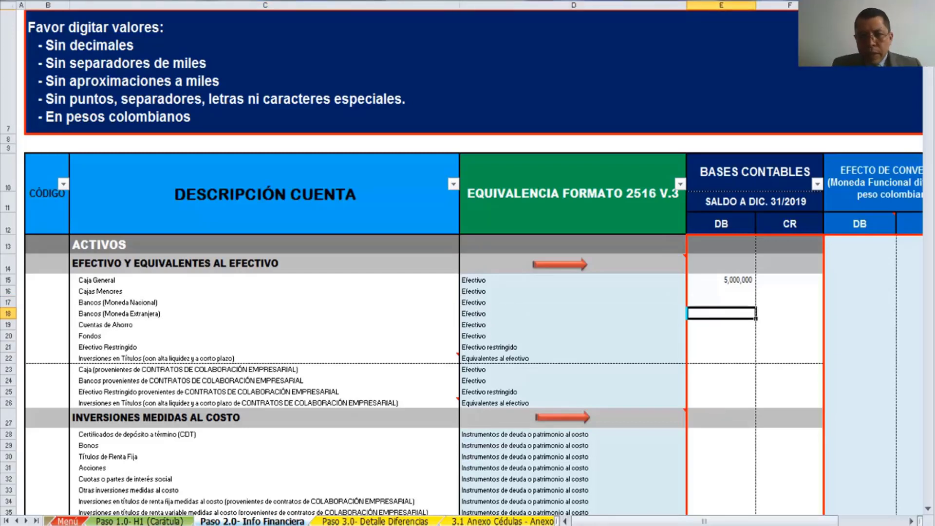
type("16000000")
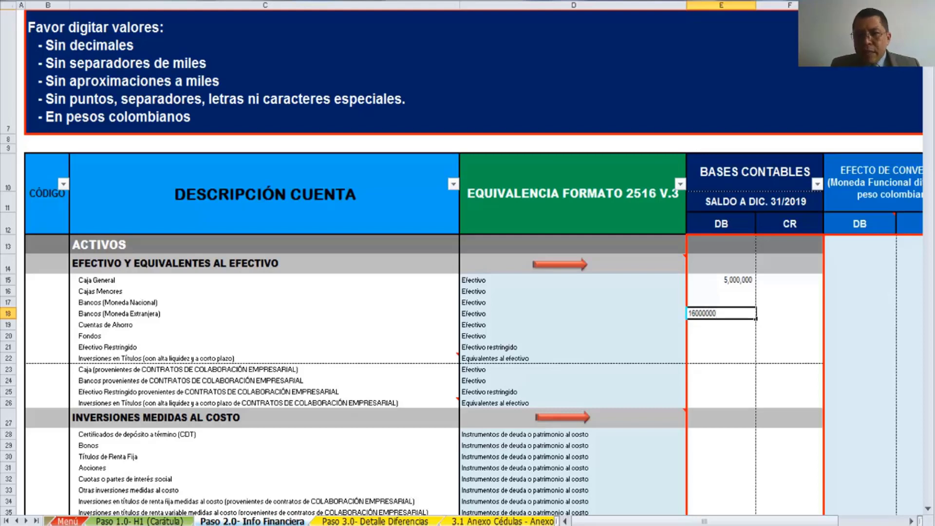
key("Return")
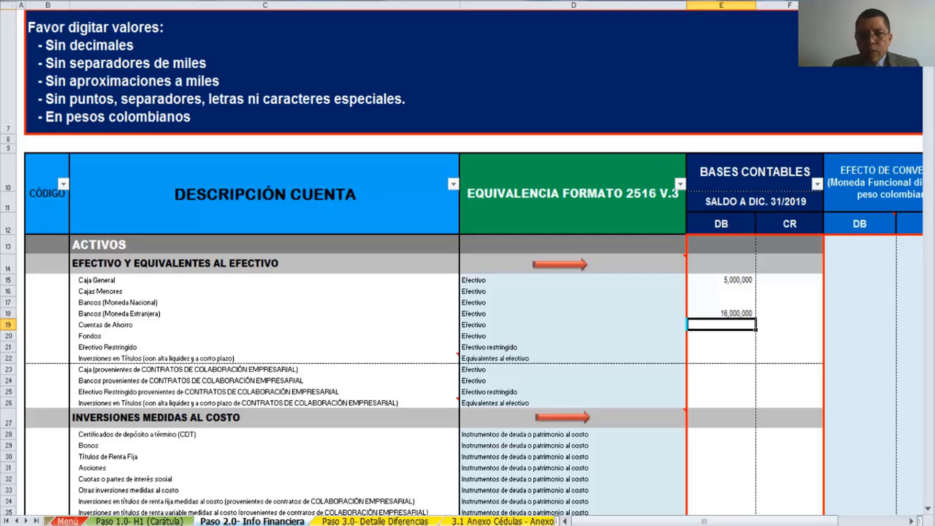
Follow the Efectivo y Equivalentes al Efectivo link to the Paso 3.0 differences detail and select the accounting balance of Bancos (Moneda Extranjera).
left_click(564, 267)
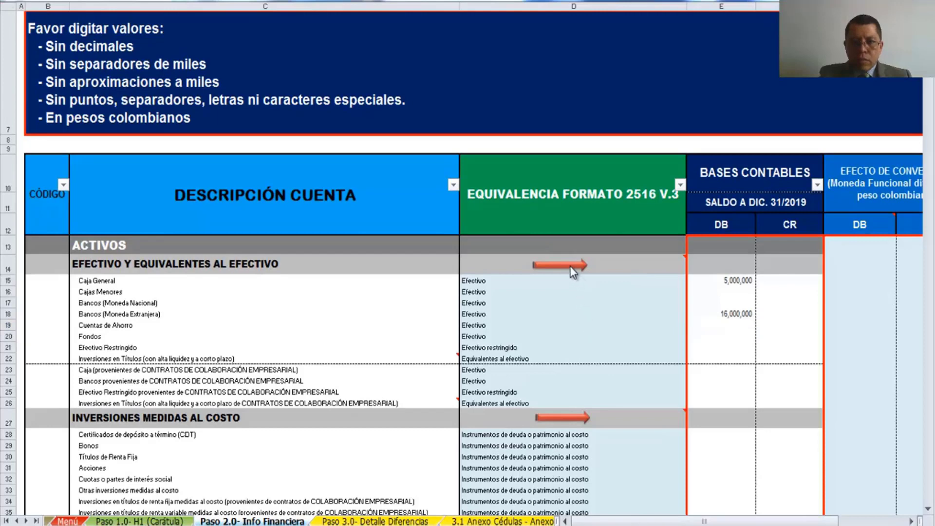
left_click(571, 268)
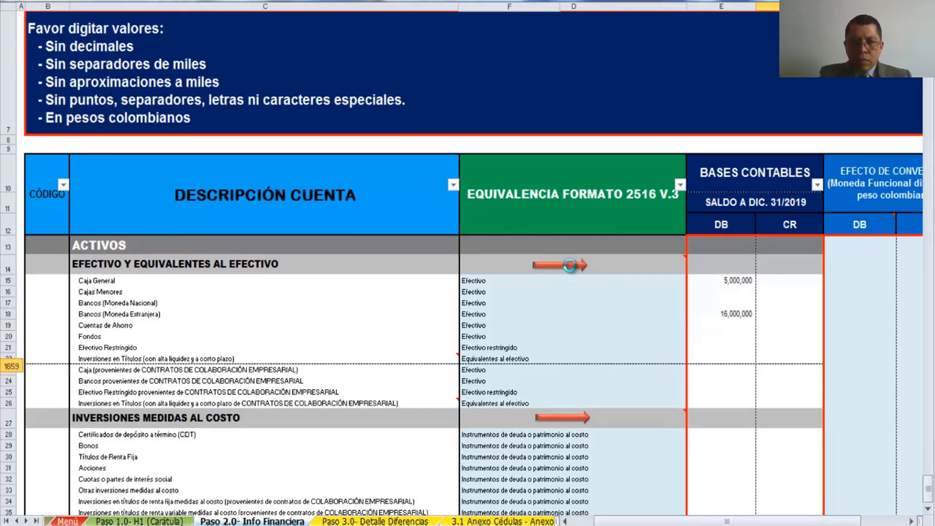
left_click(323, 315)
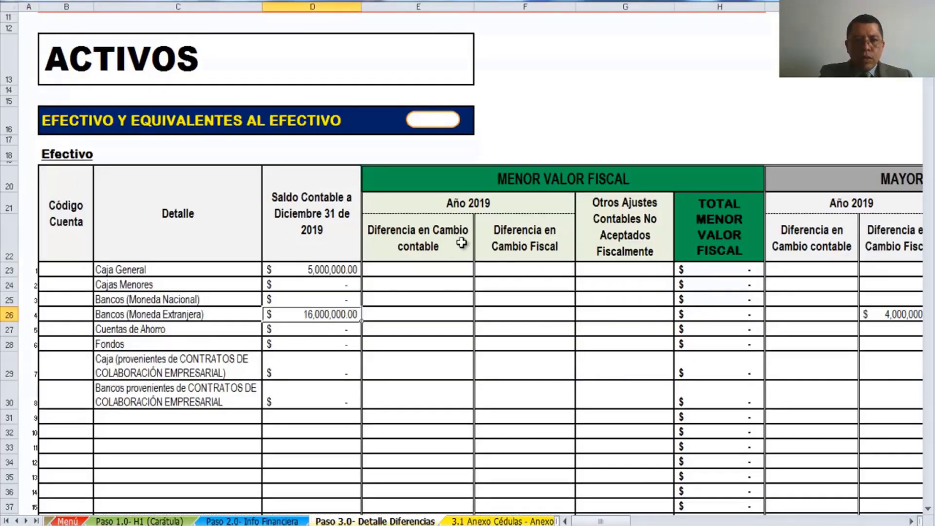
Review the Bancos (Moneda Extranjera) row across the lower and higher fiscal value adjustments up to its fiscal value at December 31, 2019.
key("Right")
key("Right")
key("Right")
key("Right")
key("Right")
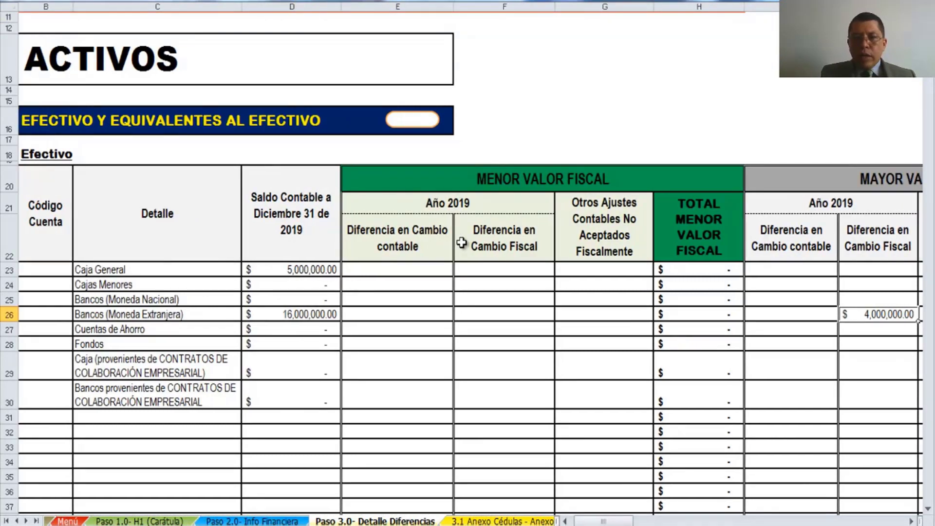
key("Right")
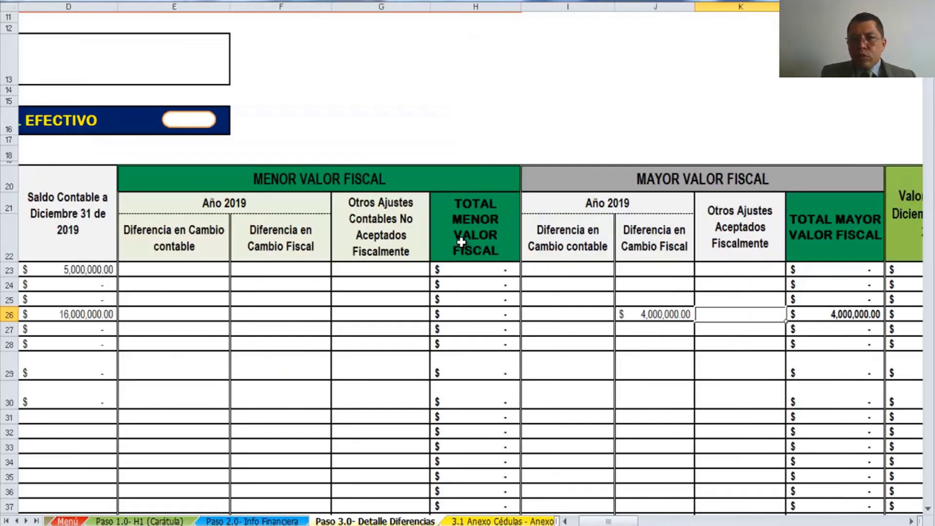
key("Right")
key("Right")
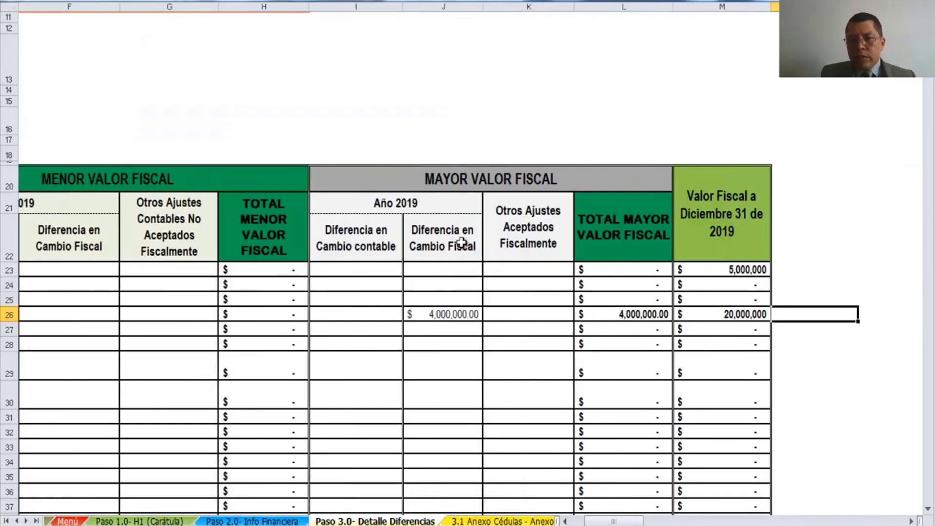
Trace the Bancos (Moneda Extranjera) row back from its December 31, 2019 fiscal value through the fiscal exchange difference to its accounting balance.
key("Up")
key("Up")
key("Up")
key("Down")
key("Down")
key("Down")
key("Up")
key("Up")
key("Up")
key("Down")
key("Down")
key("Down")
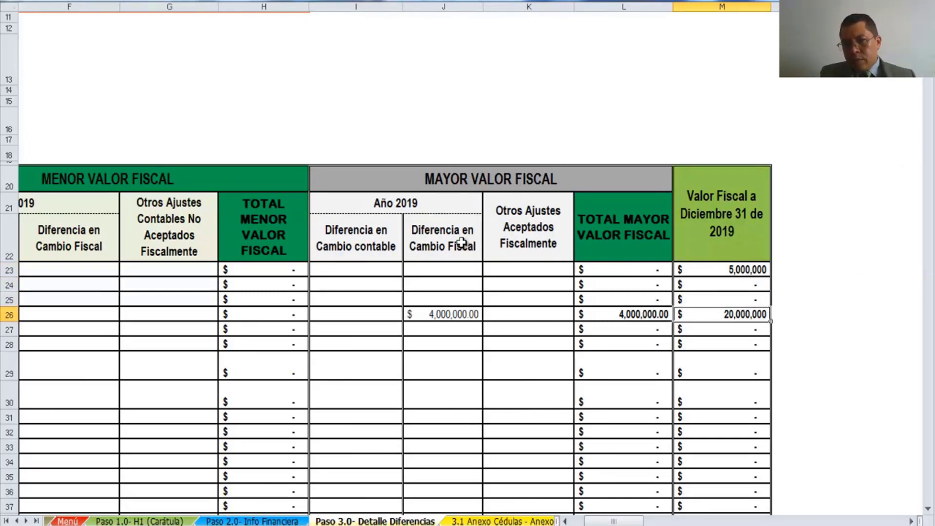
key("Left")
key("Left")
key("Left")
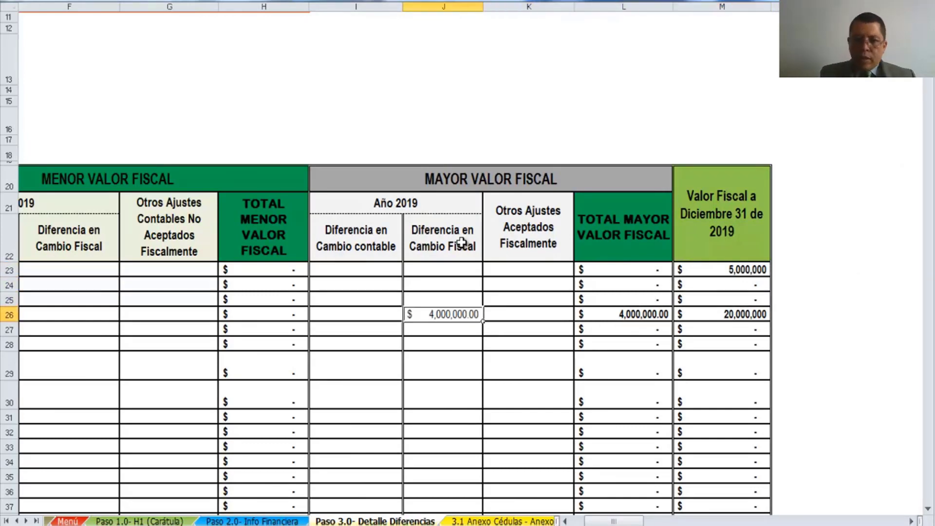
key("Left")
key("Left")
key("Left")
key("Left")
key("Left")
key("Left")
key("Left")
key("Left")
key("Left")
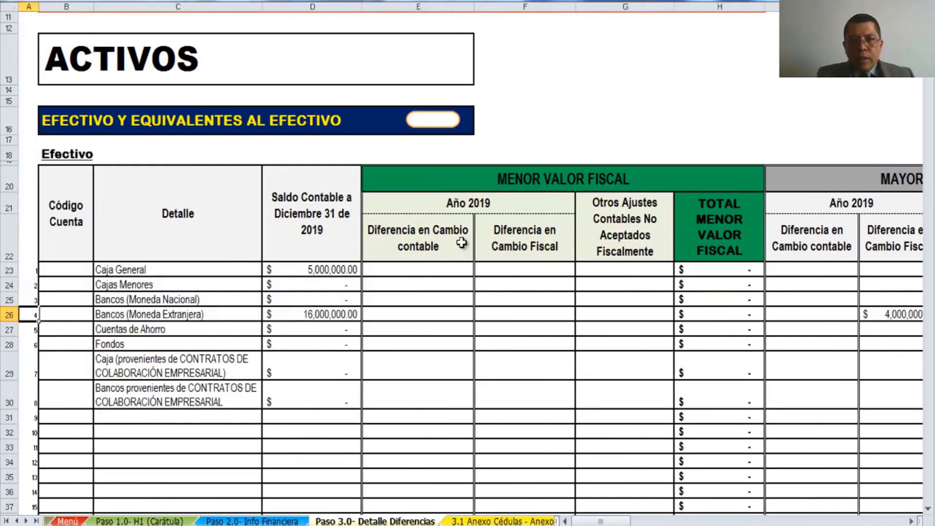
Return through the Paso 2 sheet to the operation menu and open H2 (ESF-Patrimonio) to examine the Efectivo y equivalentes al efectivo values.
left_click(428, 118)
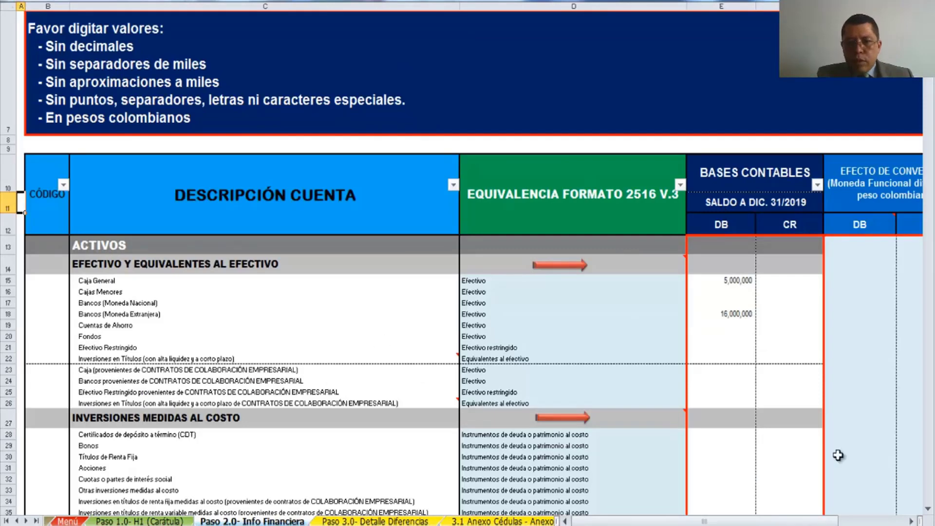
left_click_drag(825, 518, 881, 518)
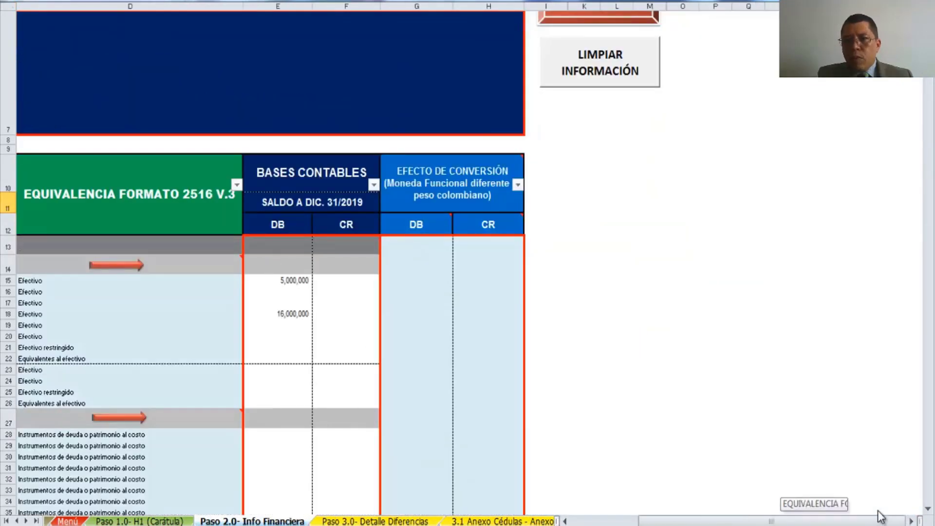
scroll(635, 64, "up", 2)
left_click(628, 92)
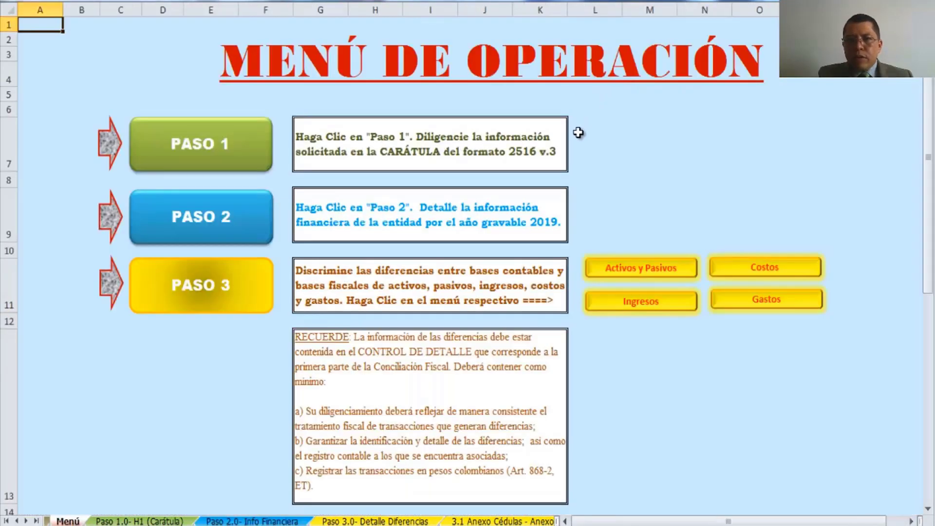
scroll(385, 234, "down", 5)
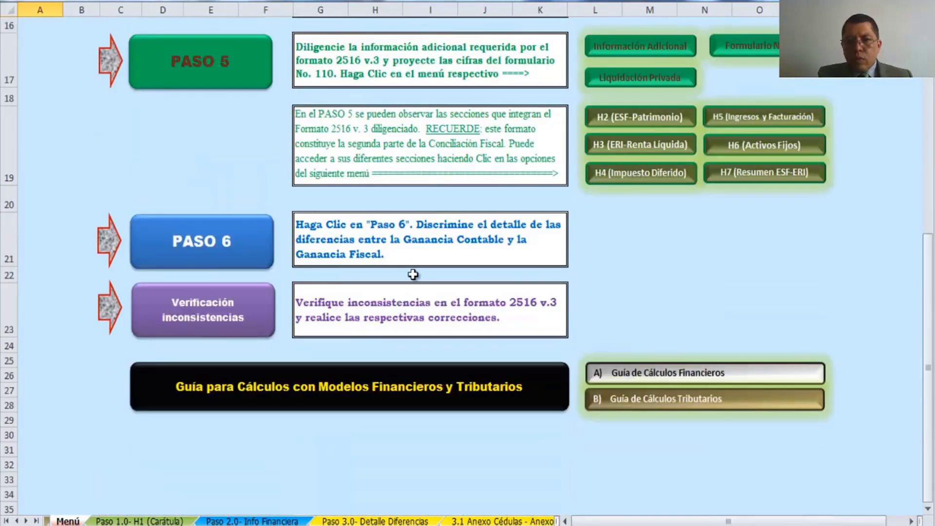
scroll(412, 273, "up", 1)
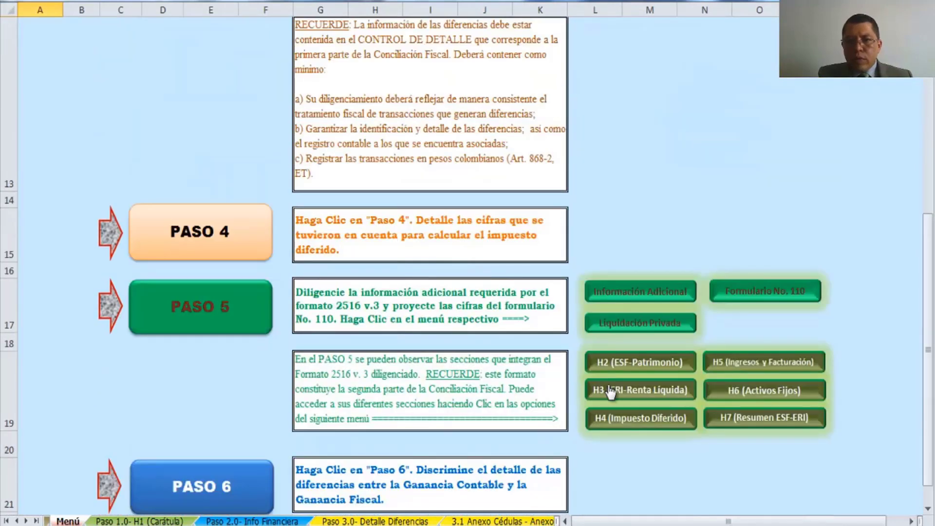
left_click(652, 369)
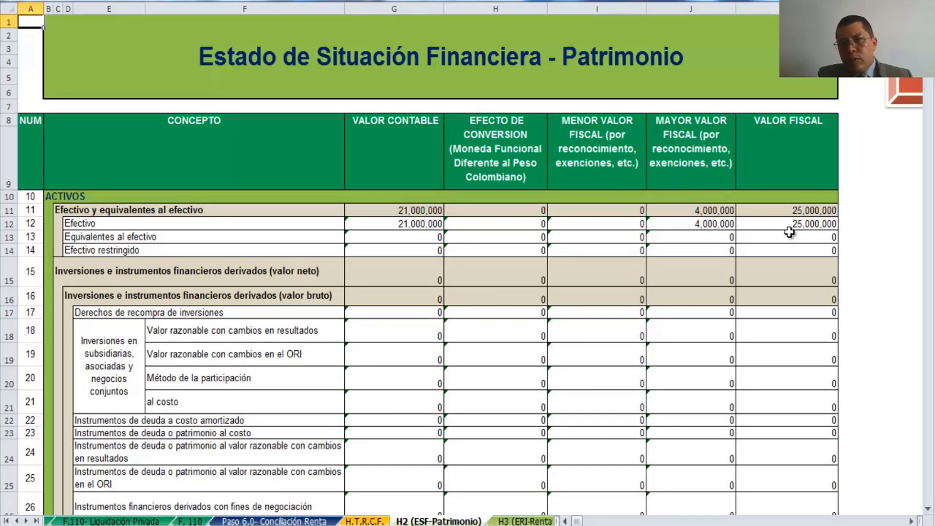
Return to the operation menu and open Formulario No. 110 to examine box 33, Efectivo y equivalentes al efectivo.
left_click(902, 82)
scroll(552, 476, "down", 5)
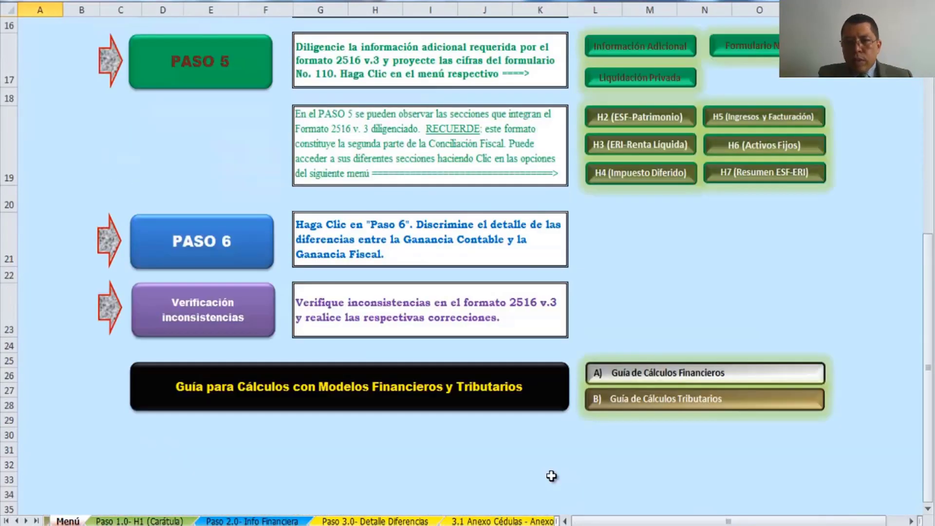
scroll(551, 475, "up", 1)
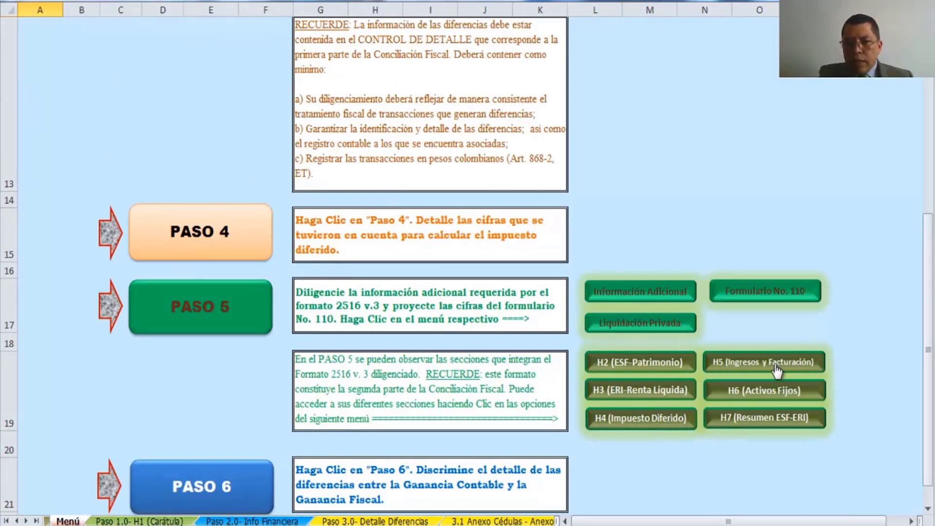
left_click(758, 290)
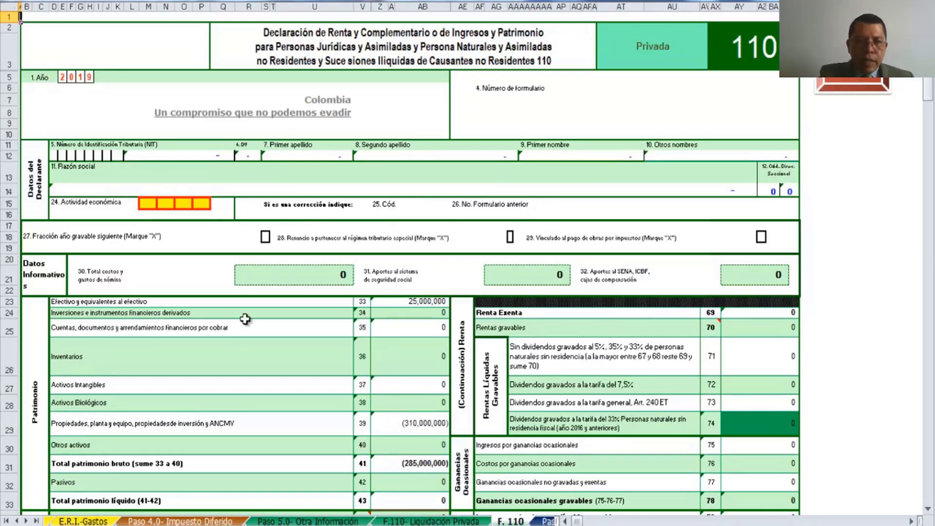
scroll(253, 353, "down", 1)
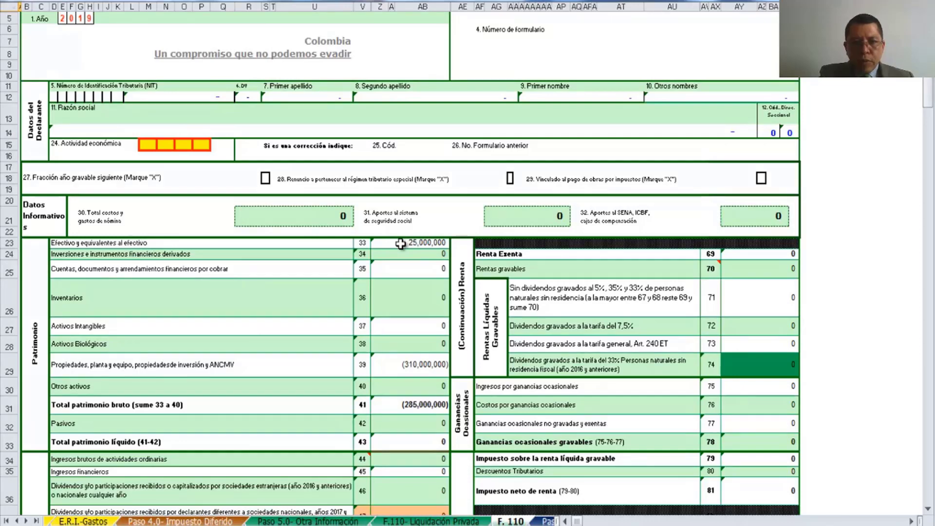
scroll(803, 127, "up", 1)
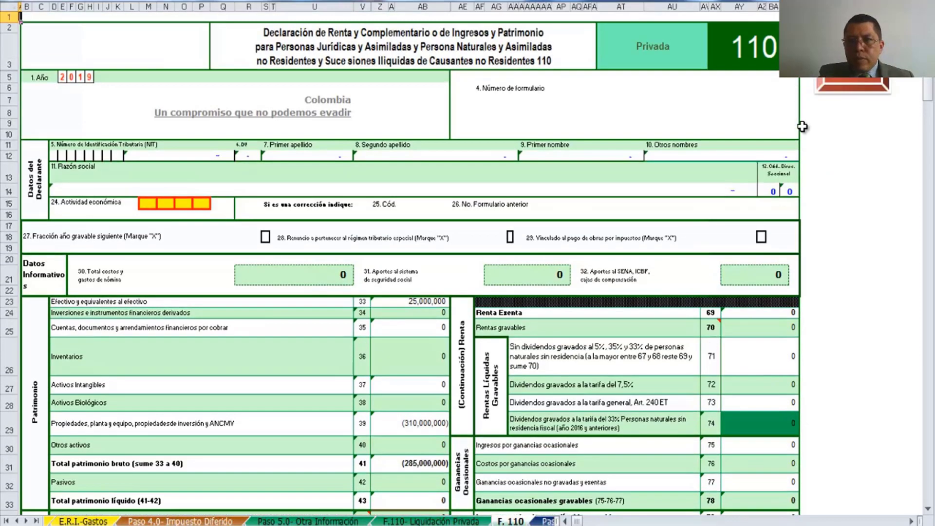
Return from form 110 to the menu, open the Paso 2 financial information sheet and locate the Propiedades, Planta y Equipo section.
left_click(846, 83)
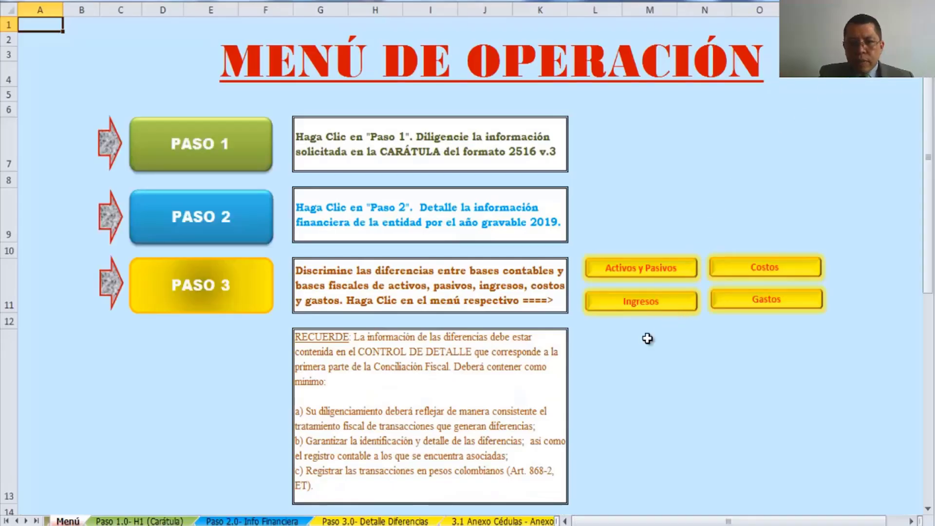
scroll(646, 339, "down", 4)
scroll(645, 339, "up", 3)
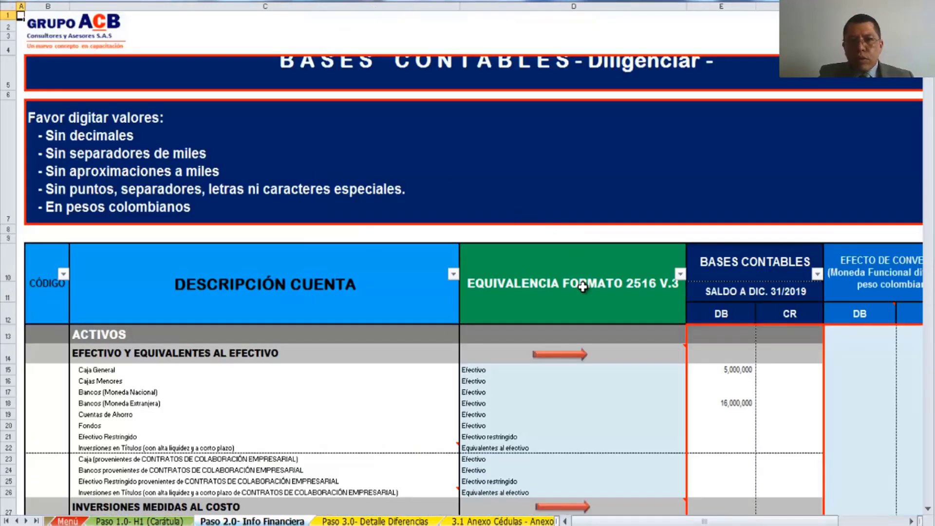
scroll(583, 285, "down", 7)
scroll(583, 288, "down", 9)
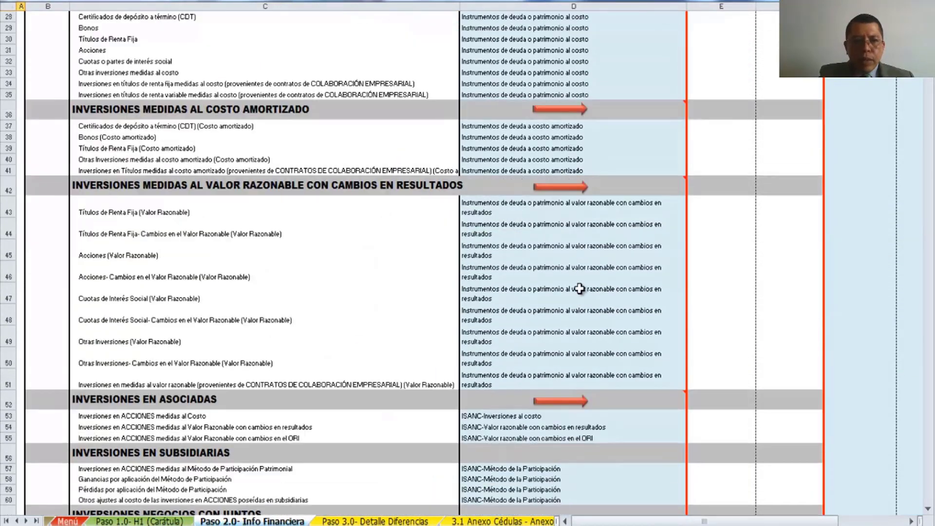
scroll(578, 289, "down", 9)
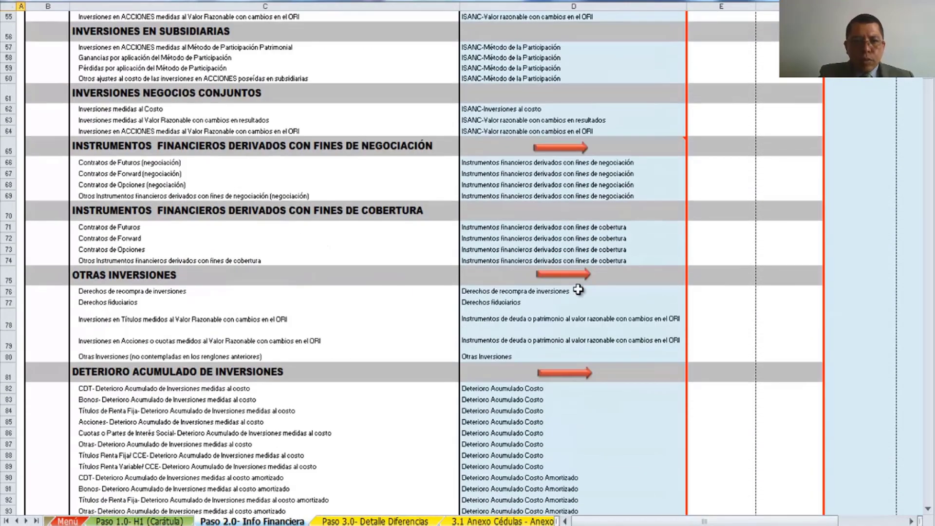
scroll(578, 290, "down", 20)
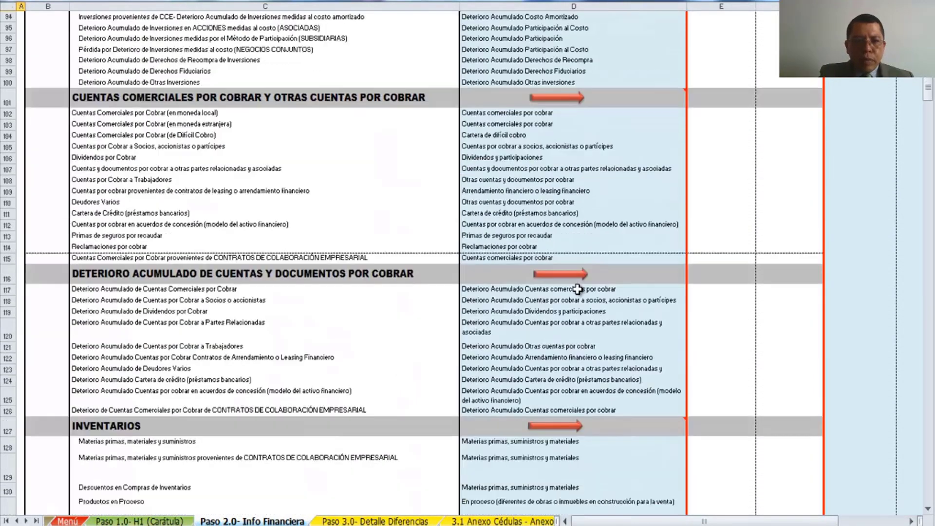
scroll(574, 290, "down", 5)
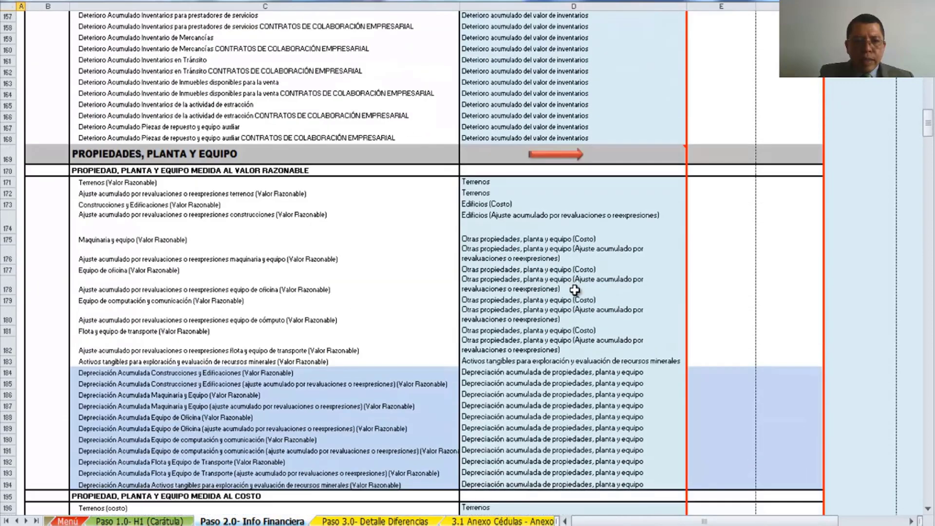
Enter debit balances of 250000000 for Terrenos (Valor Razonable) and 310000000 for its Ajuste acumulado por revaluaciones o reexpresiones.
left_click(715, 214)
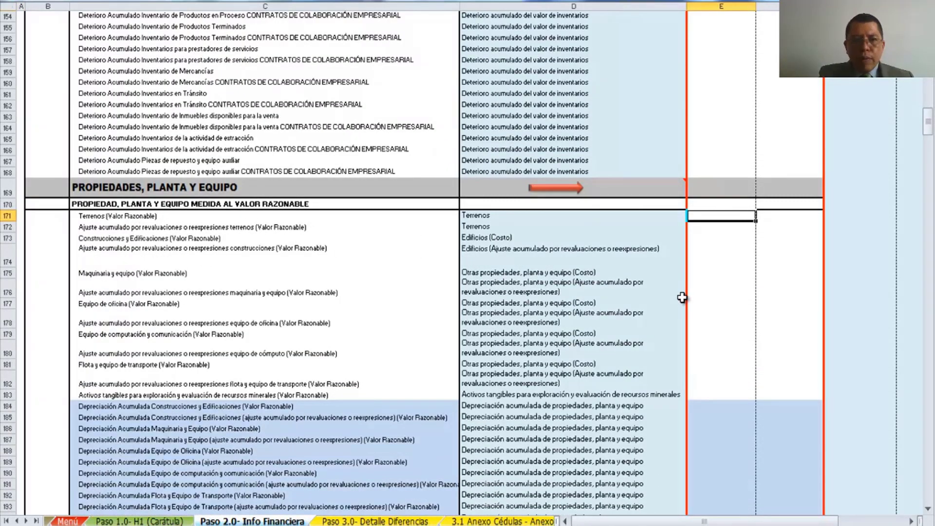
type("250")
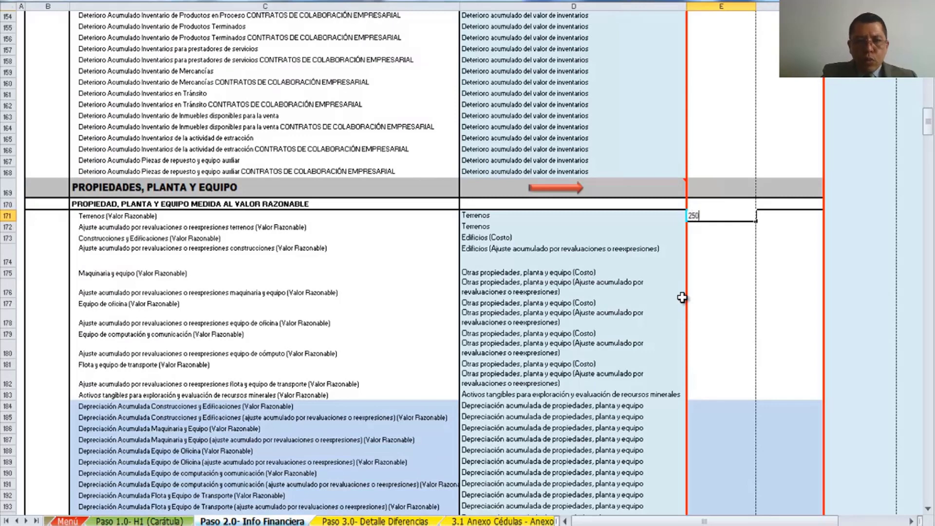
type("000000")
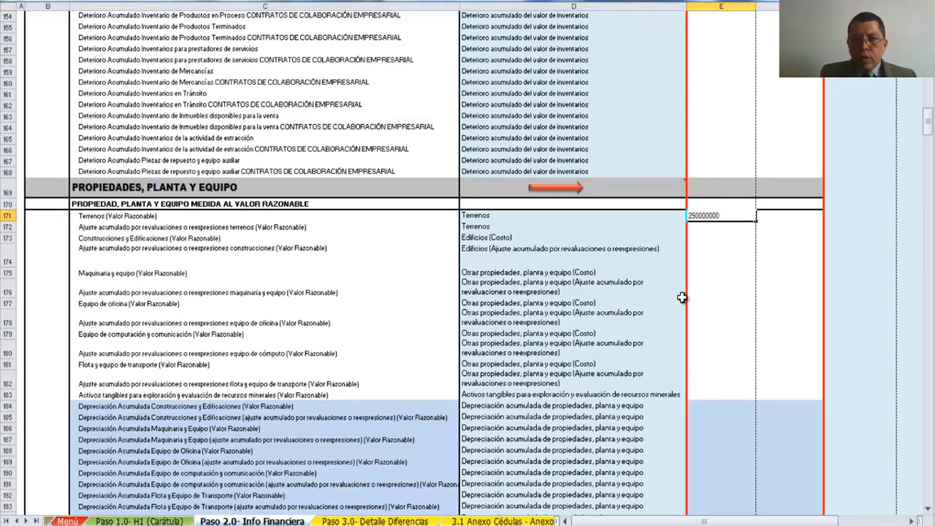
key("Return")
type("310000000")
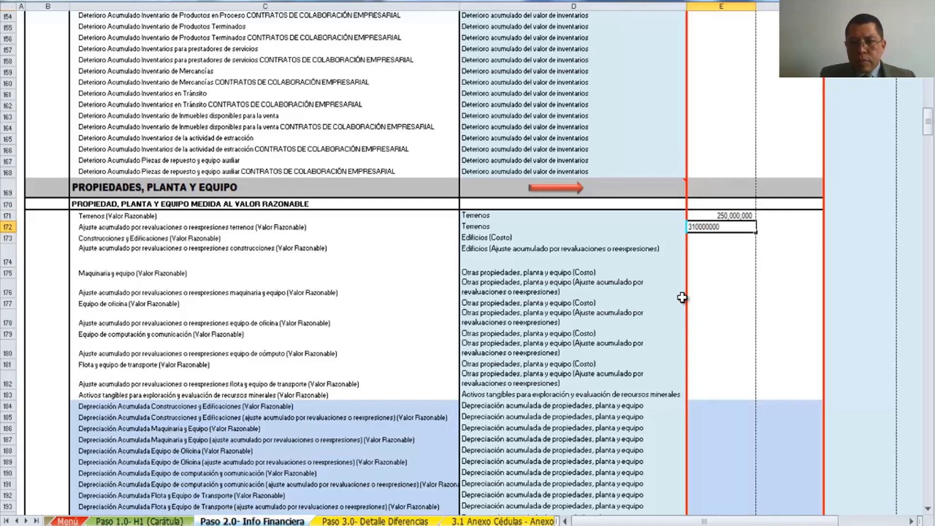
key("Return")
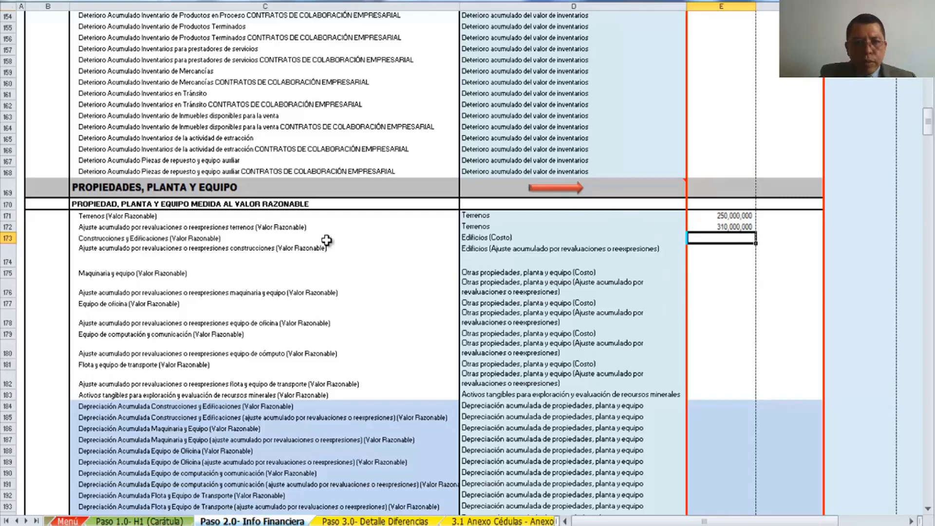
Follow the Propiedades, Planta y Equipo link to the Paso 3.0 Terrenos table and select the TERRENO cost and revaluation adjustment.
left_click(555, 188)
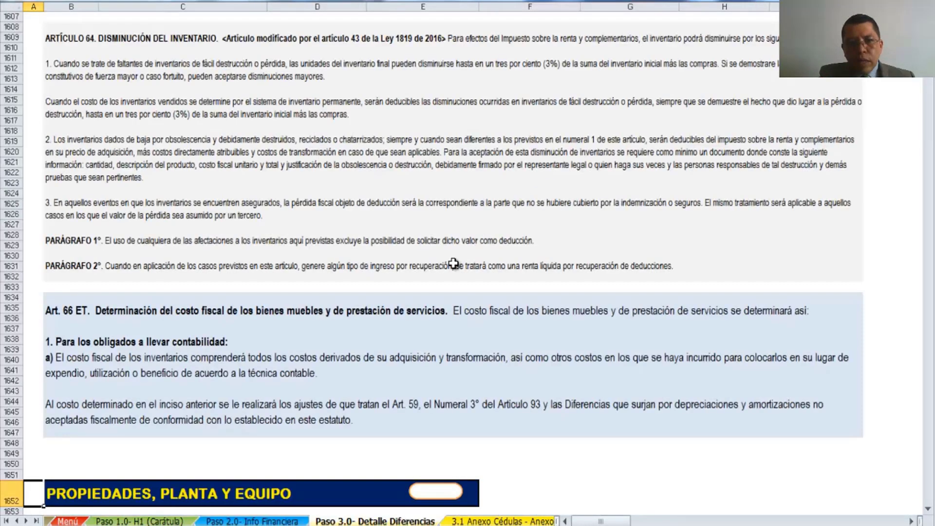
scroll(454, 264, "down", 7)
scroll(455, 271, "down", 4)
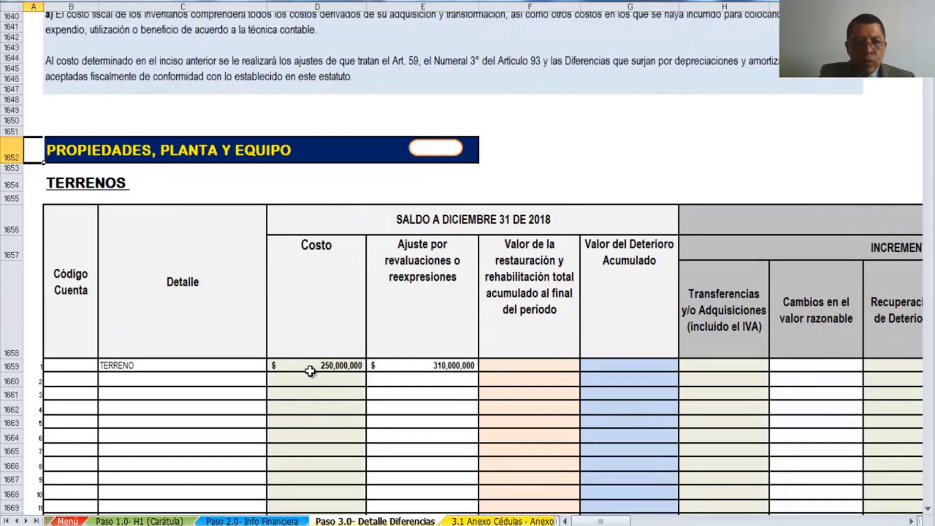
left_click(310, 369)
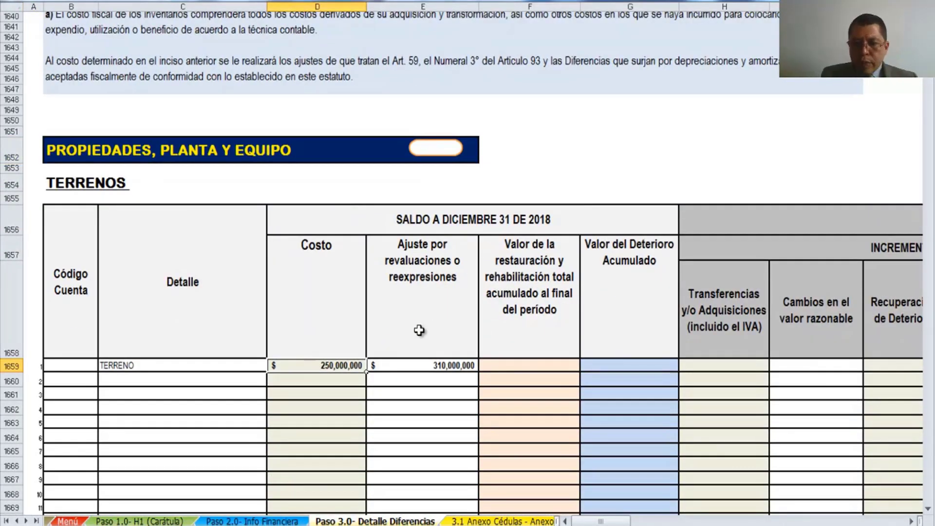
key("Right")
key("Delete")
key("shift+Left")
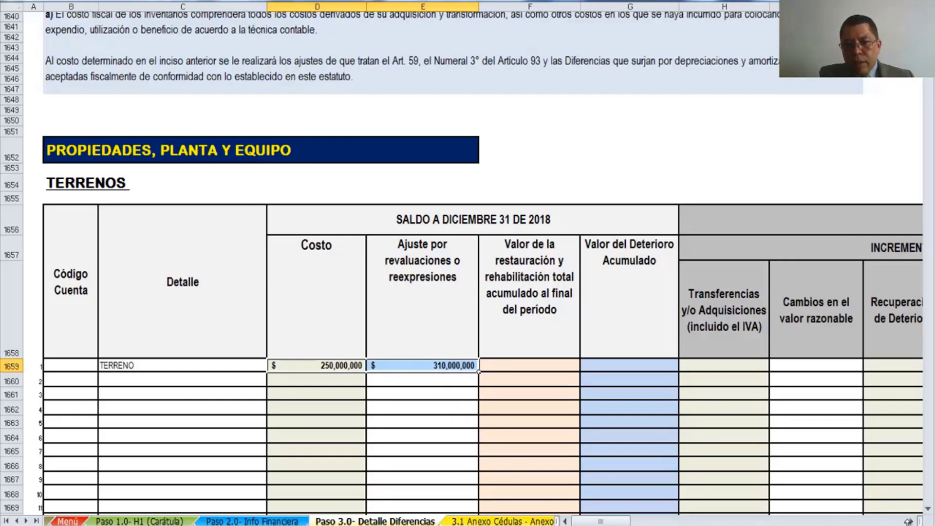
Review the TERRENO row from the restoration and accumulated deterioration balances across the 2019 increment columns.
left_click(532, 365)
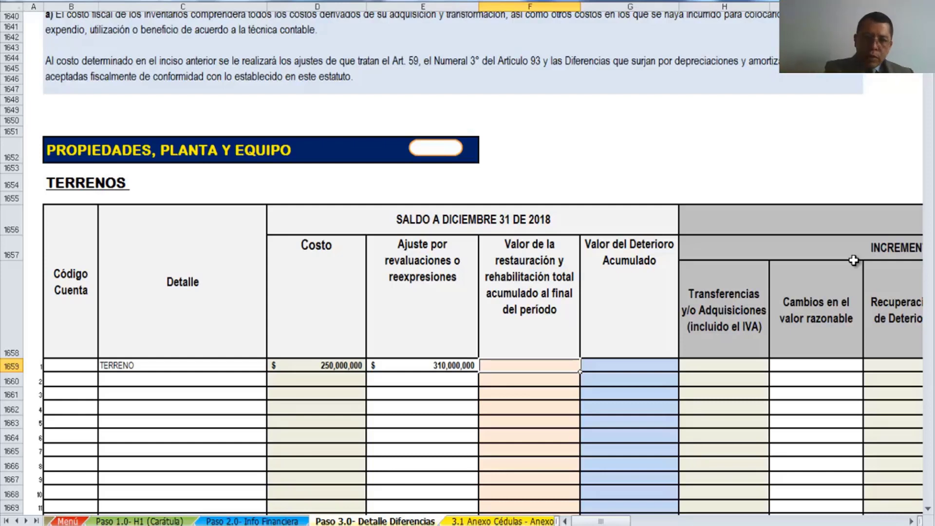
key("Right")
key("Right")
key("Right")
key("Right")
key("Right")
key("Right")
key("Right")
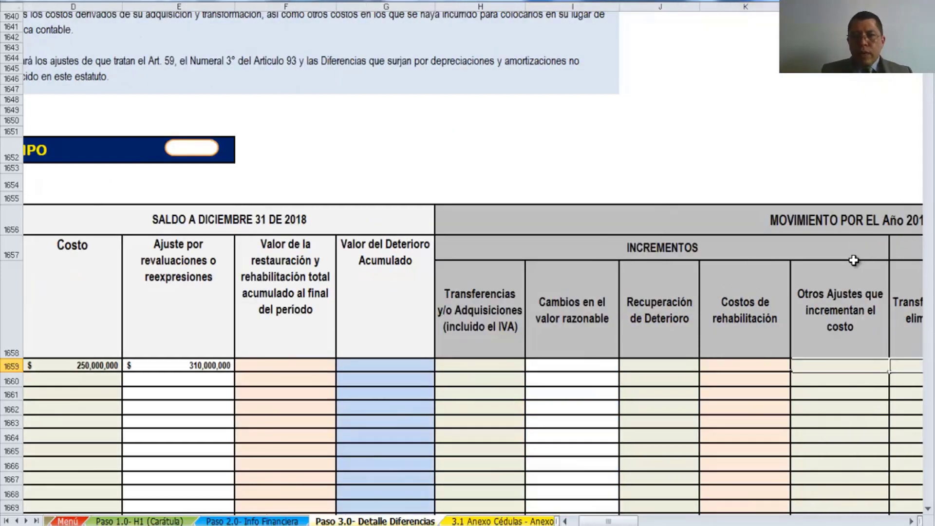
Examine the TERRENO row's 2019 increment columns, from Transferencias y/o Adquisiciones to Costos de rehabilitación.
key("Left")
key("Left")
key("Left")
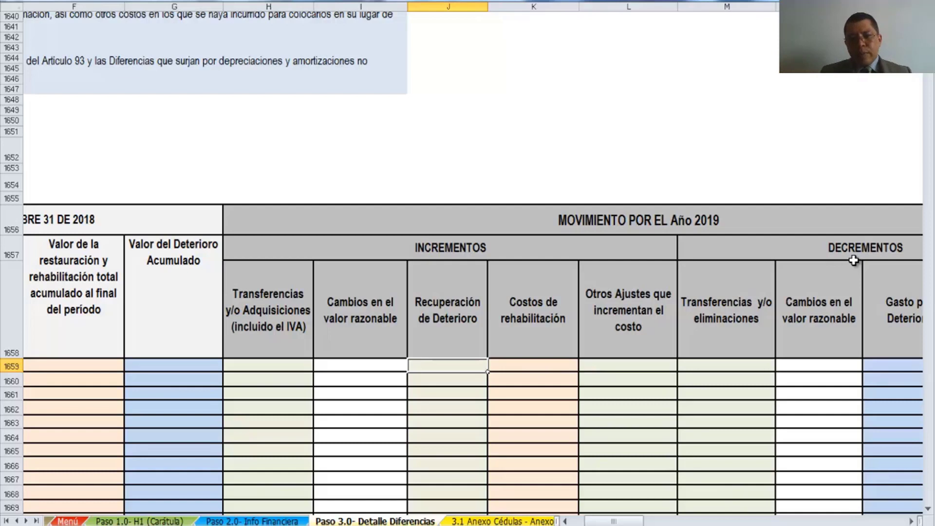
key("Left")
key("Left")
key("Right")
key("Right")
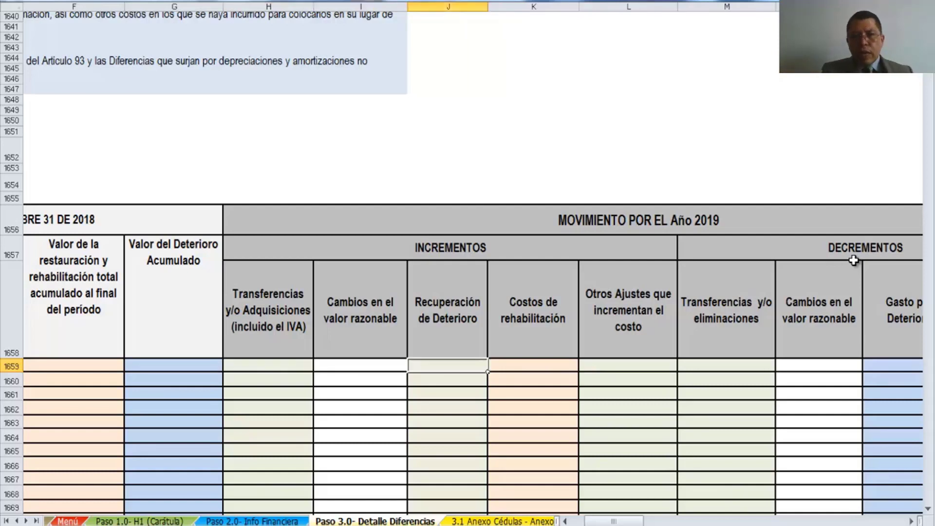
key("Right")
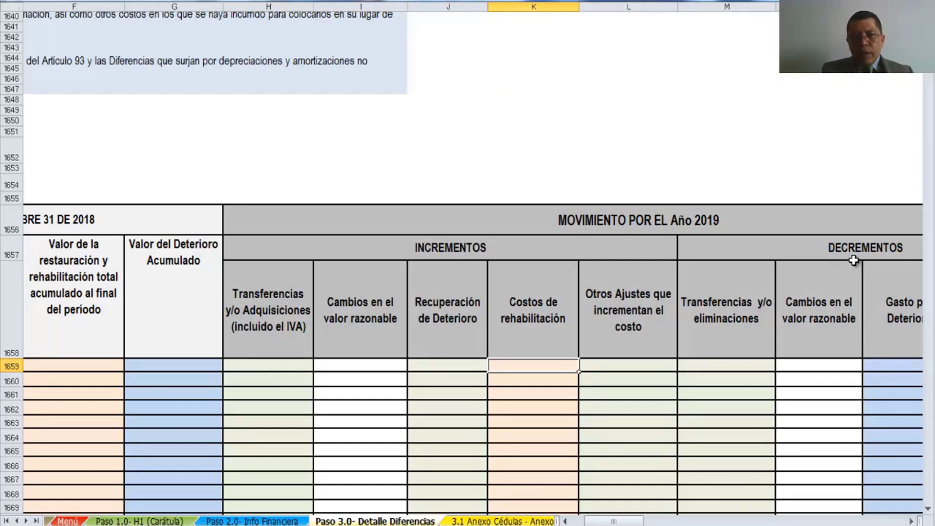
Examine the TERRENO row's 2019 decrement columns, including Transferencias y/o eliminaciones, Cambios en el valor razonable and Gasto por Deterioro.
key("Right")
key("Right")
key("Right")
key("Right")
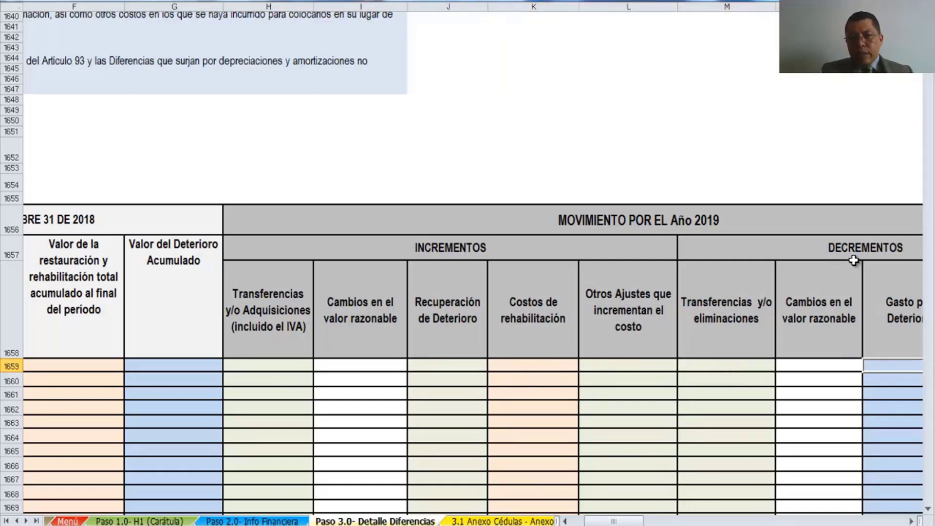
key("Right")
key("Left")
key("Left")
key("Left")
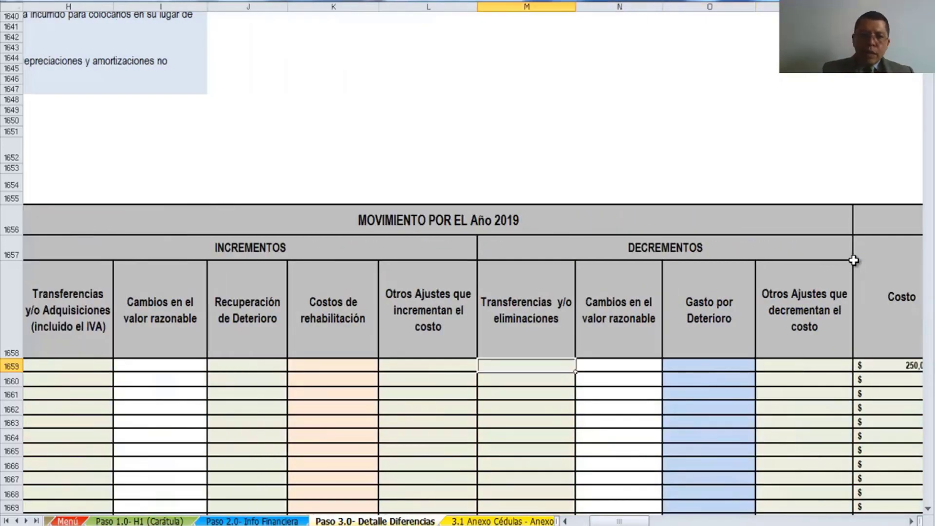
Review the TERRENO row's balances at December 31, 2019 and select its Costo cell.
key("Right")
key("Right")
key("Right")
key("Right")
key("Right")
key("Right")
key("Right")
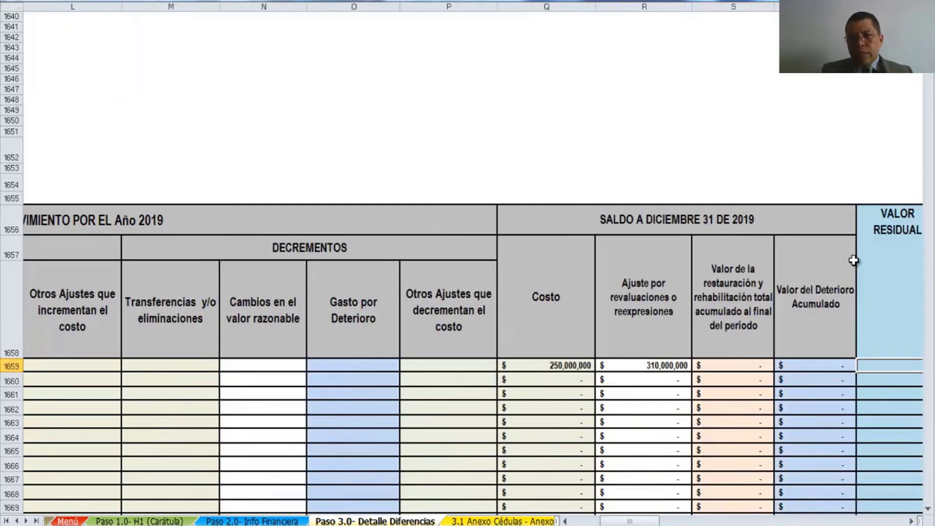
key("Right")
key("Left")
key("Left")
key("Left")
key("Left")
key("Left")
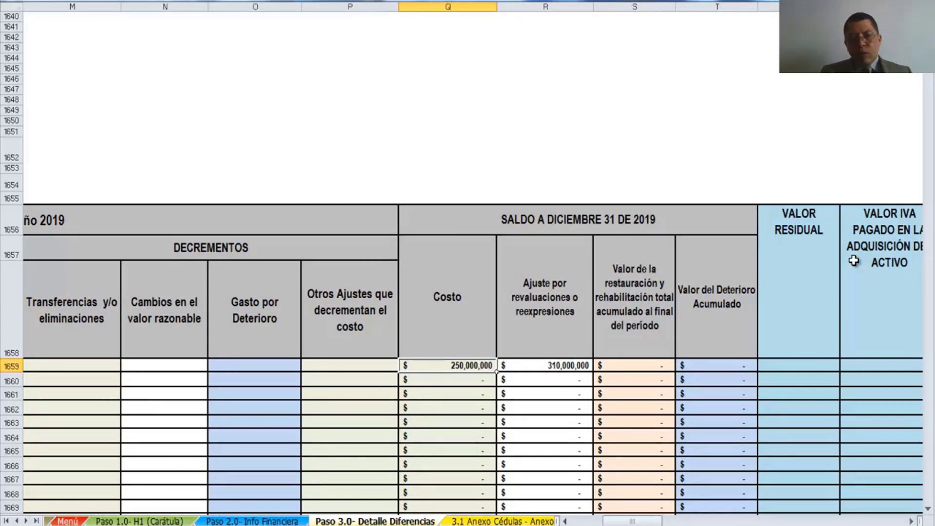
Examine the Valor Residual, IVA paid on acquisition and leasing columns of the TERRENO row.
key("Right")
key("Right")
key("Right")
key("Right")
key("Right")
key("Right")
key("Right")
key("Right")
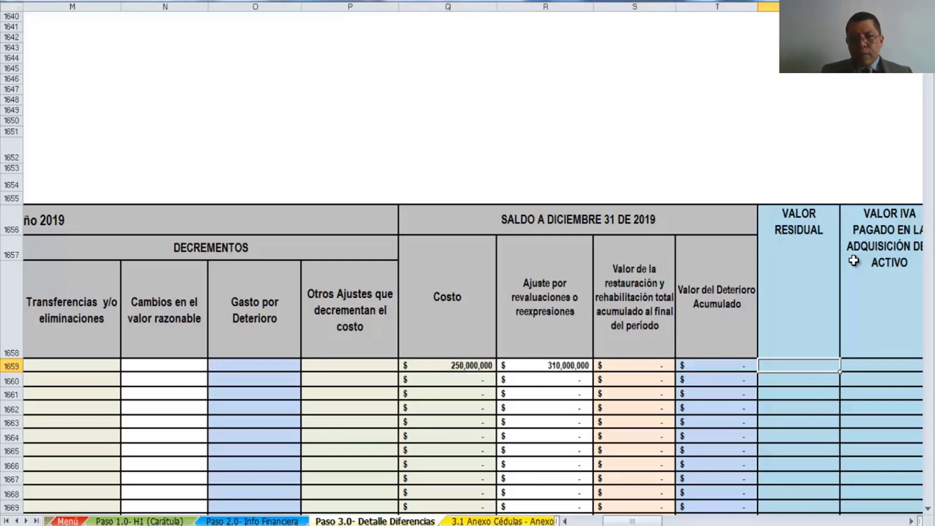
key("Right")
key("Left")
key("Left")
key("Left")
key("Left")
key("Left")
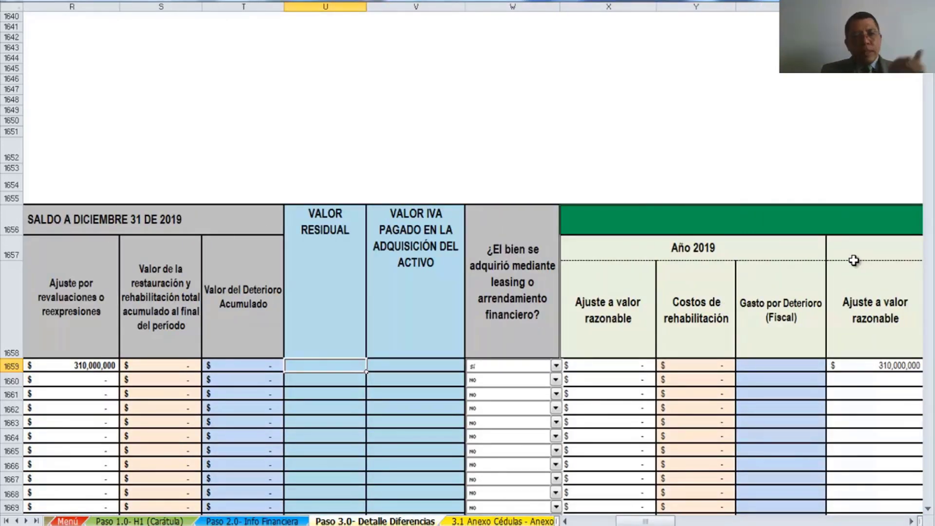
key("Right")
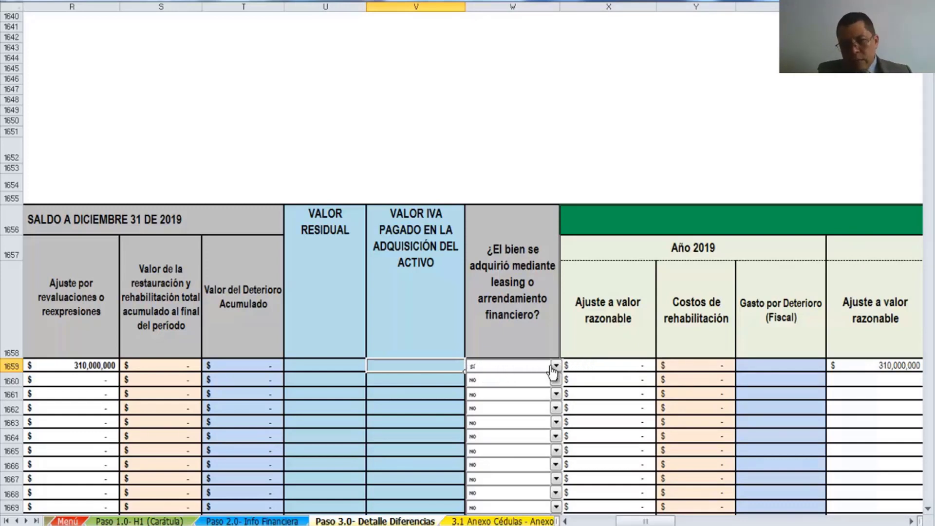
Review the TERRENO row's Menor Valor Fiscal columns for Año 2019 and the adjustments from prior years.
left_click(614, 368)
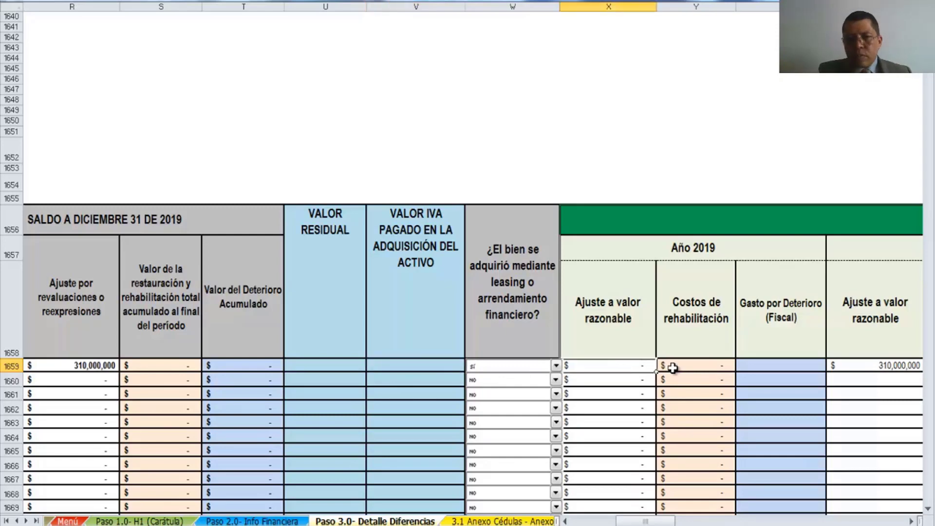
key("Tab")
key("Tab")
key("Tab")
key("Tab")
key("Tab")
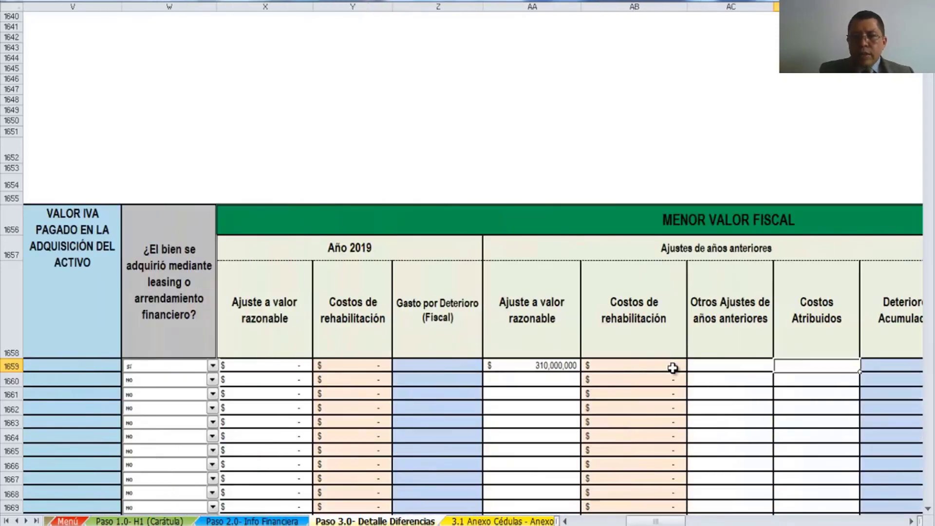
key("shift+Tab")
key("shift+Tab")
key("shift+Tab")
key("shift+Tab")
key("shift+Tab")
key("Tab")
key("Tab")
key("Tab")
key("Tab")
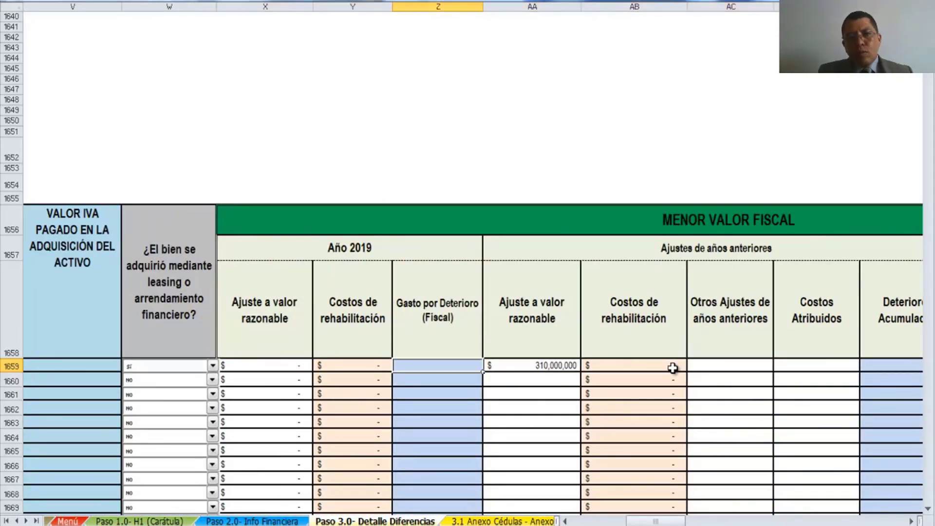
Go through the Menor Valor Fiscal column headings and select TERRENO's prior-year Ajuste a valor razonable.
key("Down")
key("shift+Tab")
key("shift+Tab")
key("shift+Tab")
key("shift+Tab")
key("Up")
key("Up")
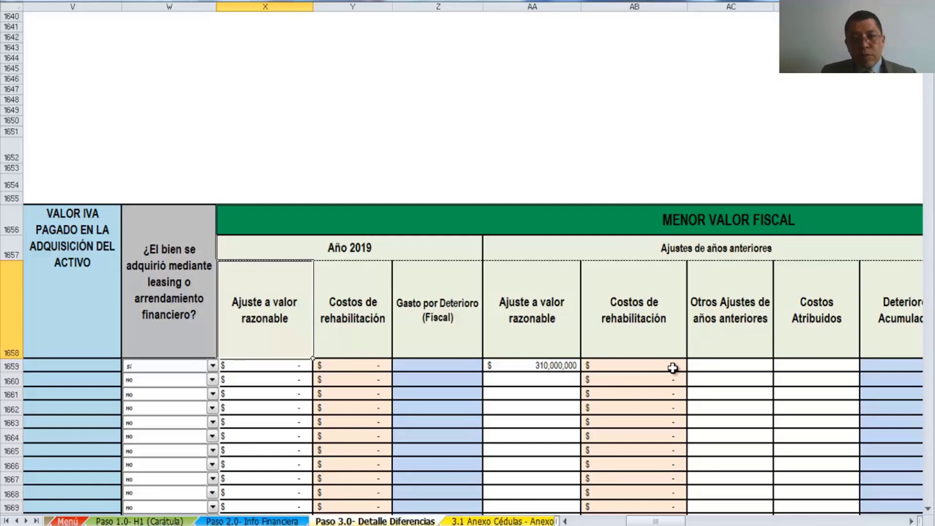
key("Right")
key("Right")
key("Right")
key("Right")
key("Right")
key("Right")
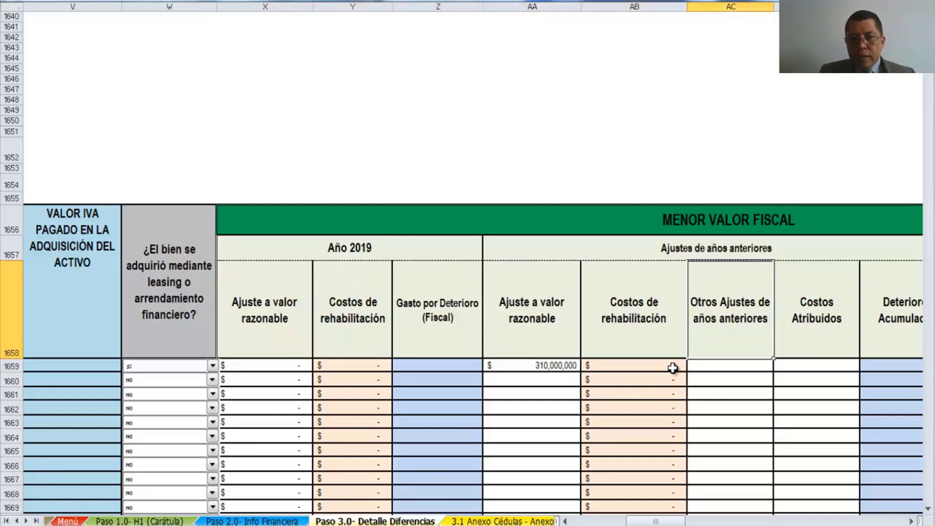
key("Left")
key("Left")
key("Left")
key("Down")
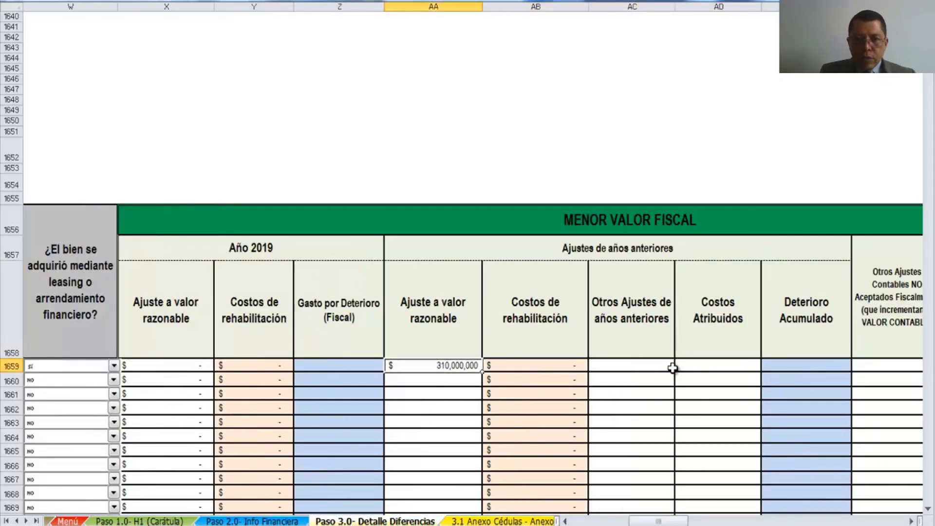
Compare the prior-year fair value adjustment with the TERRENO cost and revaluation balances at December 31, 2019.
key("Right")
key("Left")
key("Left")
key("Left")
key("Left")
key("Left")
key("Left")
key("Left")
key("Left")
key("Left")
key("Left")
key("Left")
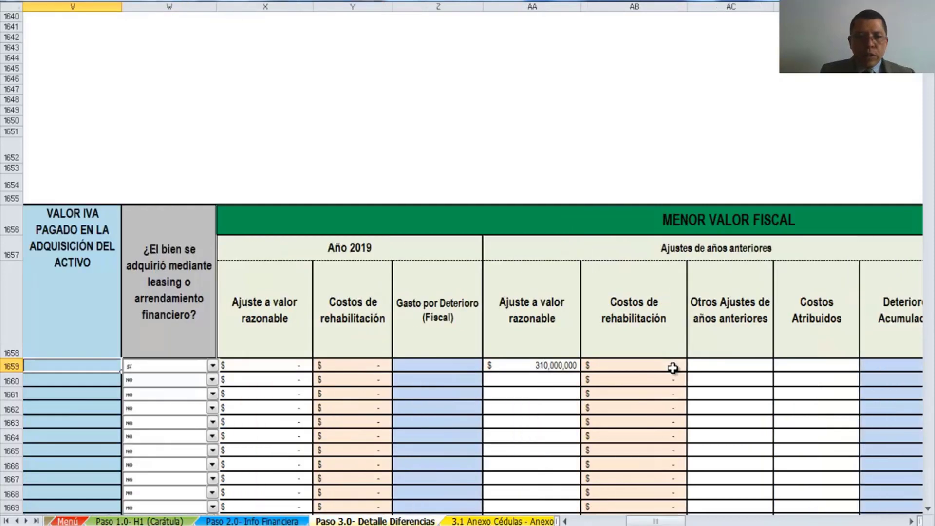
Trace the TERRENO row through the Total Menor and Total Mayor Valor Fiscal columns to its Valor Fiscal 2019.
key("Right")
key("Right")
key("Right")
key("Right")
key("Right")
key("Right")
key("Right")
key("Right")
key("Right")
key("Right")
key("Right")
key("Right")
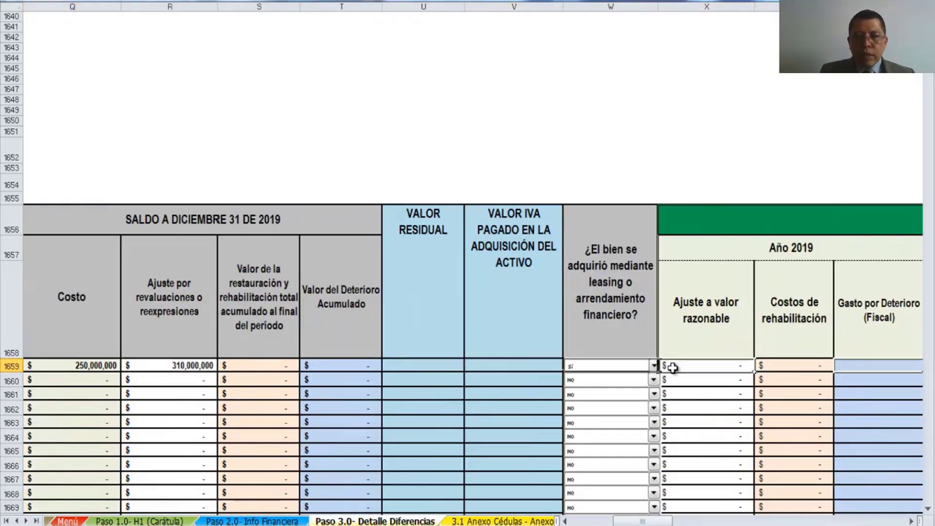
key("Right")
key("Right")
key("Right")
key("Right")
key("Right")
key("Right")
key("Right")
key("Right")
key("Right")
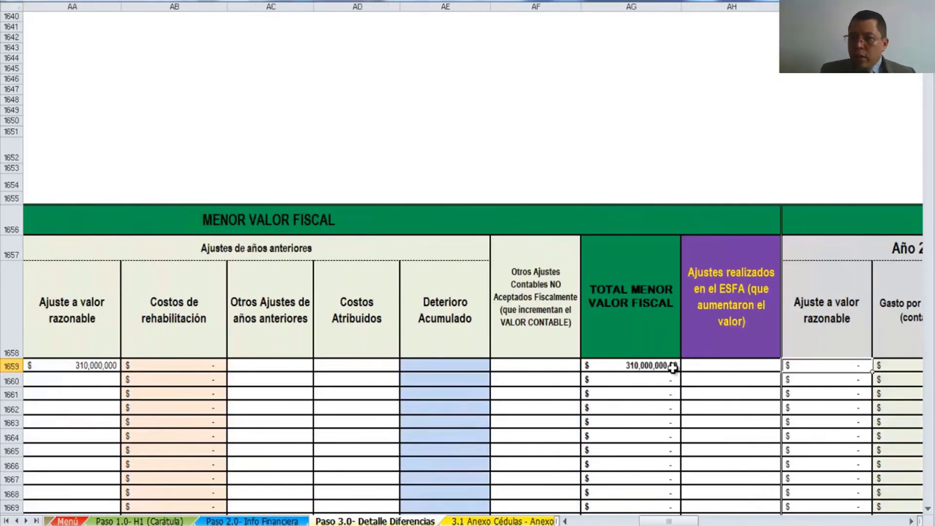
key("Right")
key("Right")
key("Right")
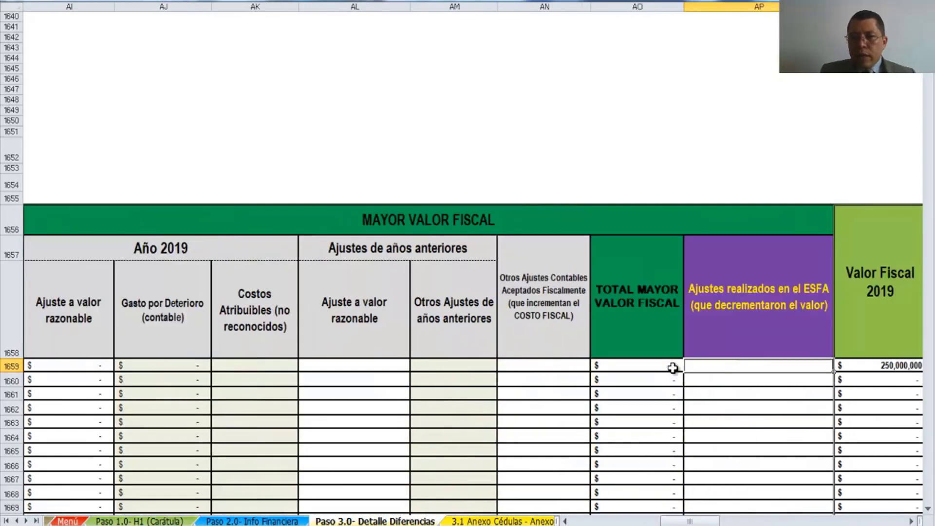
key("Right")
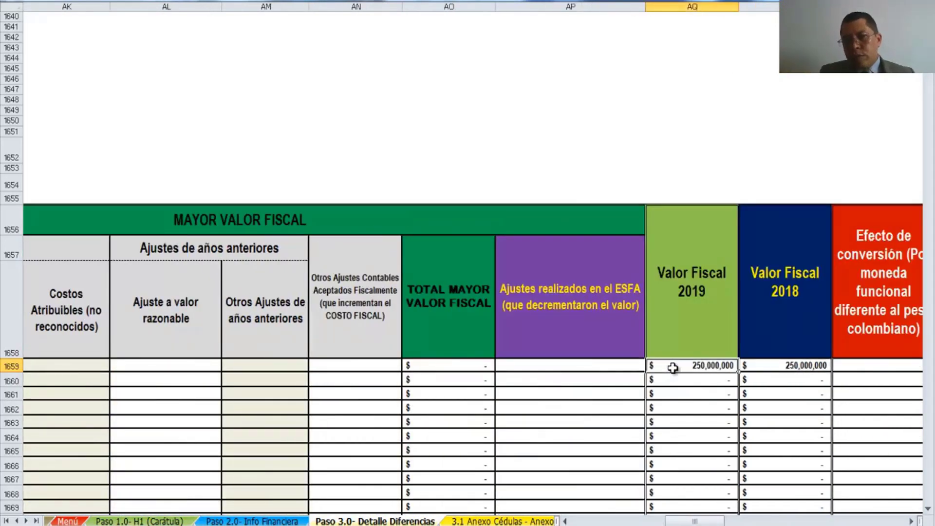
Review the TERRENO row back from Valor Fiscal 2019 to the beginning of the Terrenos table.
key("Left")
key("Left")
key("Left")
key("Left")
key("Left")
key("Left")
key("Left")
key("Left")
key("Left")
key("Left")
key("Left")
key("Left")
key("Left")
key("Left")
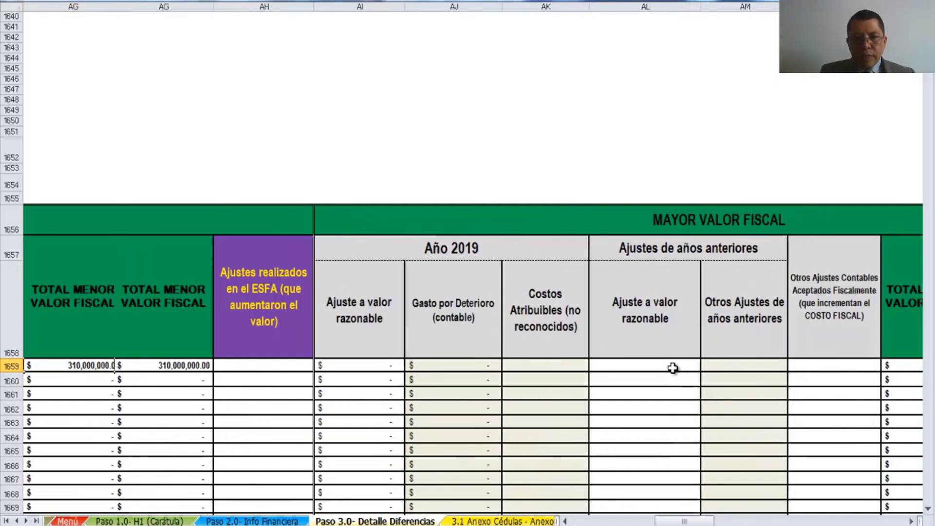
key("Left")
key("Left")
key("Left")
key("Left")
key("Left")
key("Left")
key("Left")
key("Left")
key("Left")
key("Left")
key("Left")
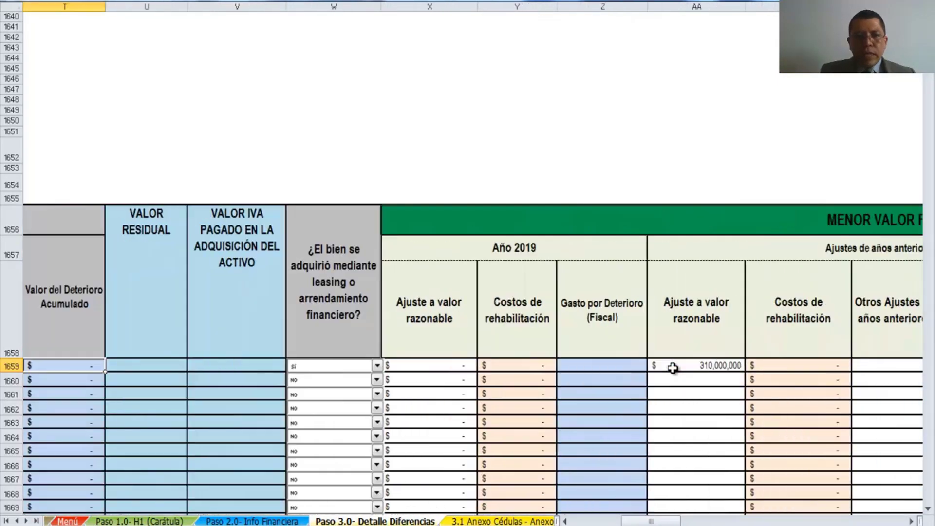
key("Left")
key("Left")
key("Left")
key("Left")
key("Left")
key("Left")
key("Left")
key("Left")
key("Left")
key("Left")
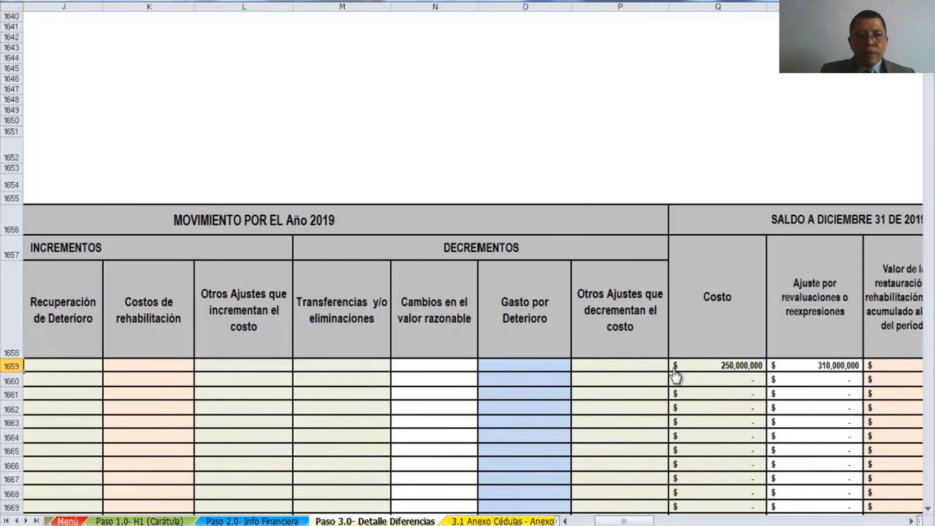
key("Left")
key("Left")
key("Left")
key("Left")
key("Left")
key("Left")
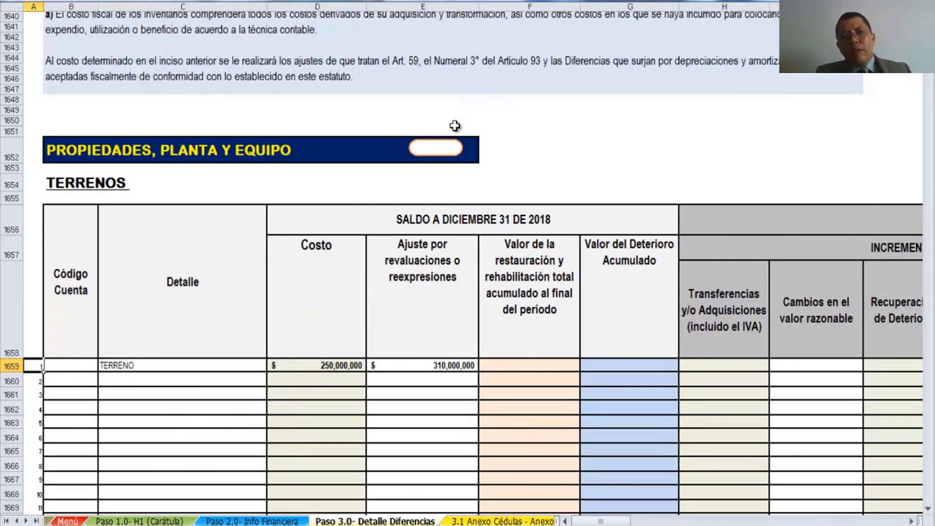
Return from Propiedades, Planta y Equipo to the Paso 2.0 financial information sheet, and from its heading area to the operation menu.
left_click(451, 149)
scroll(728, 224, "up", 15)
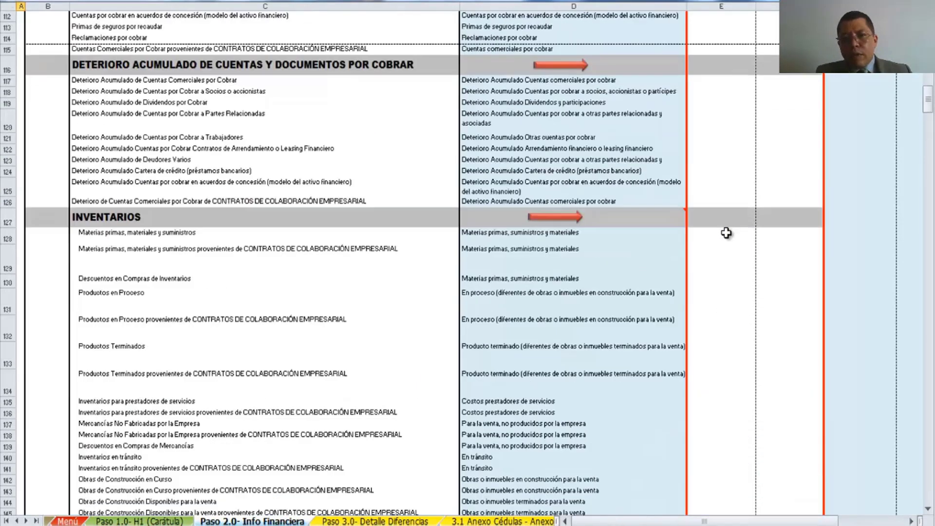
scroll(897, 206, "up", 20)
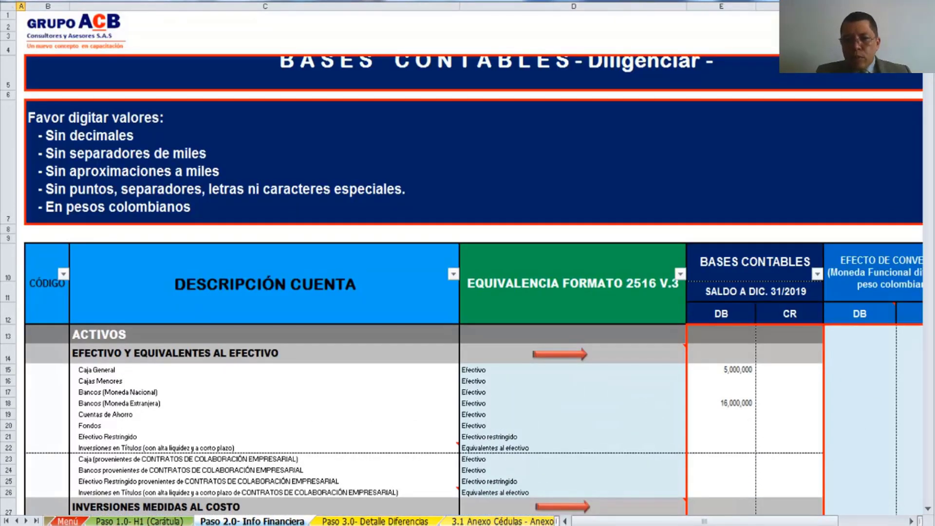
left_click_drag(755, 522, 815, 521)
left_click(606, 82)
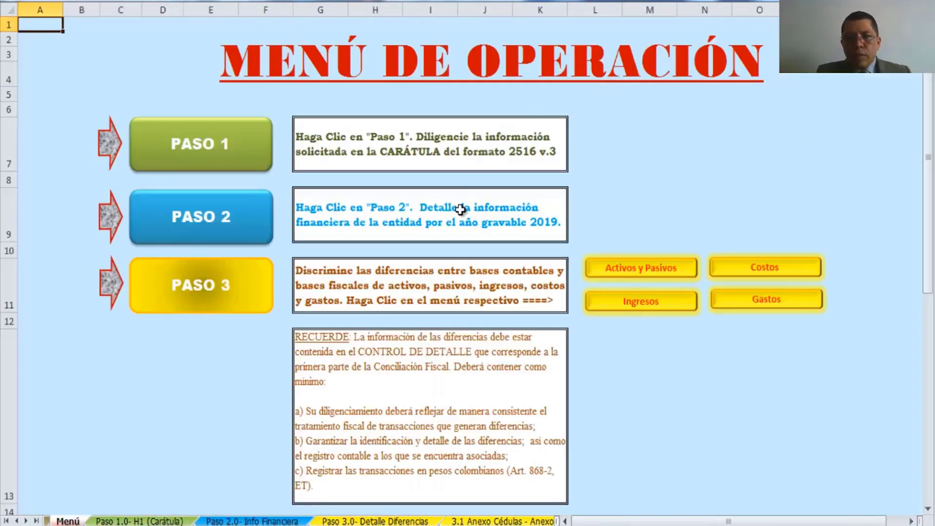
Open the H2 (ESF-Patrimonio) section and check how the Efectivo and Terrenos rows carry through to Valor Fiscal.
scroll(462, 218, "down", 10)
scroll(463, 218, "up", 4)
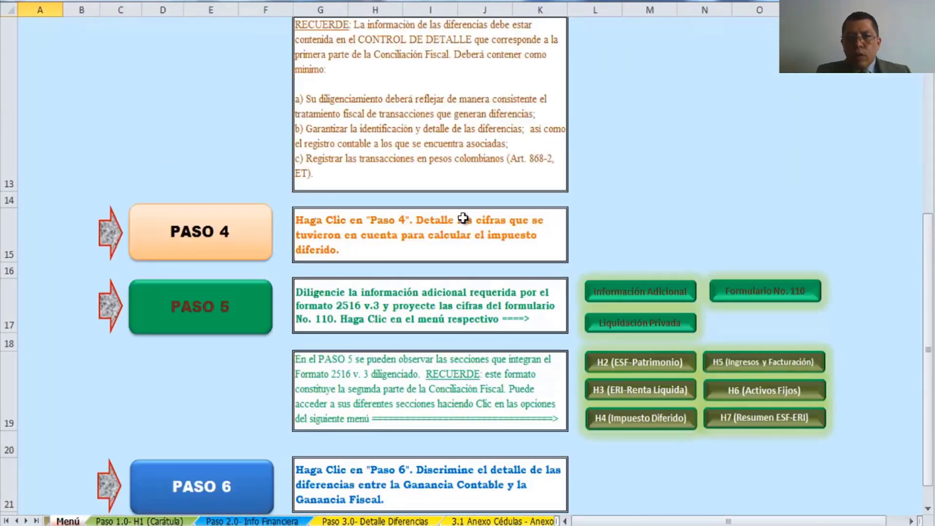
left_click(643, 360)
scroll(592, 357, "down", 19)
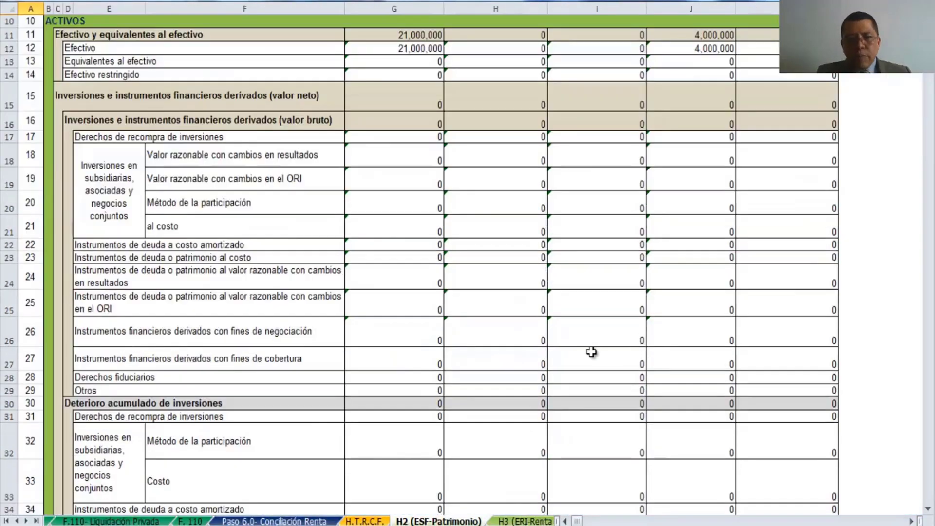
scroll(594, 357, "down", 8)
scroll(594, 357, "up", 3)
scroll(594, 357, "up", 2)
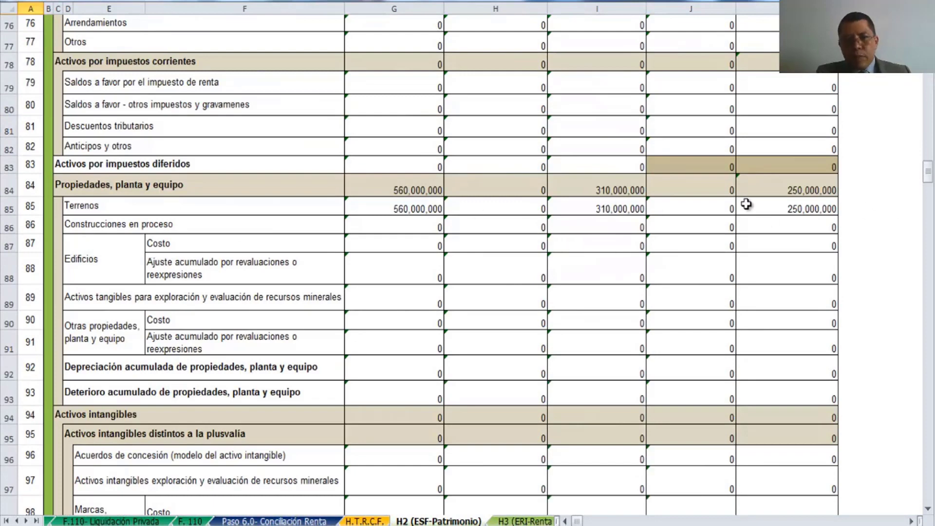
scroll(774, 297, "up", 3)
scroll(779, 346, "up", 20)
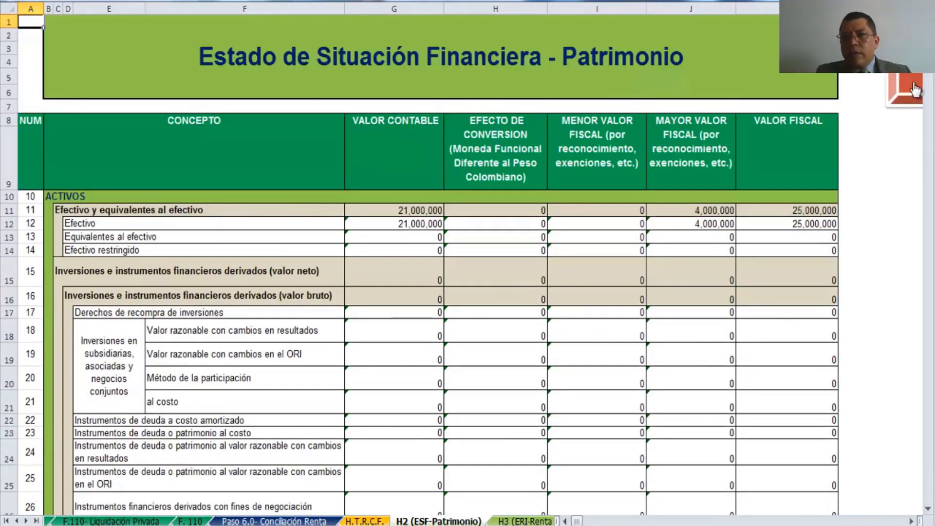
Open the H6 (Activos Fijos) section from the operation menu and trace the Terrenos row across its accounting and fiscal data columns.
left_click(914, 89)
scroll(737, 160, "down", 5)
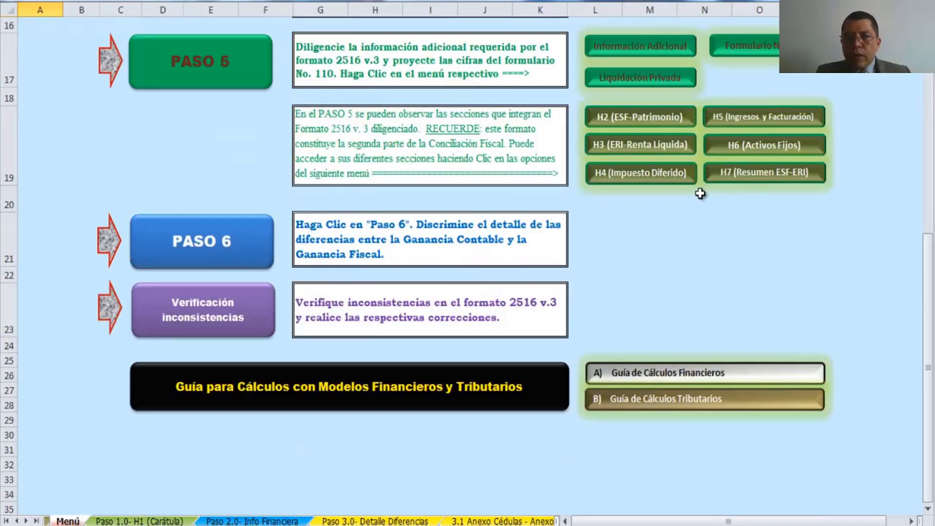
left_click(755, 146)
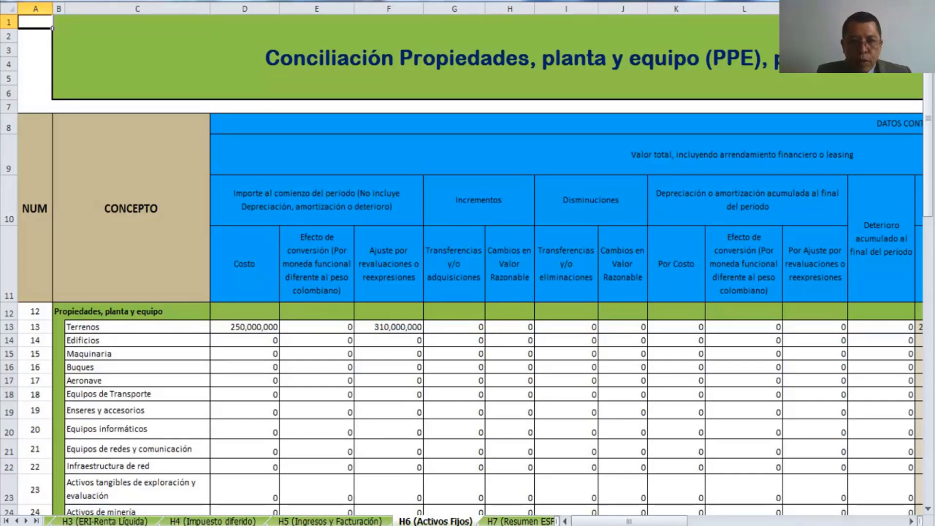
left_click_drag(651, 521, 741, 522)
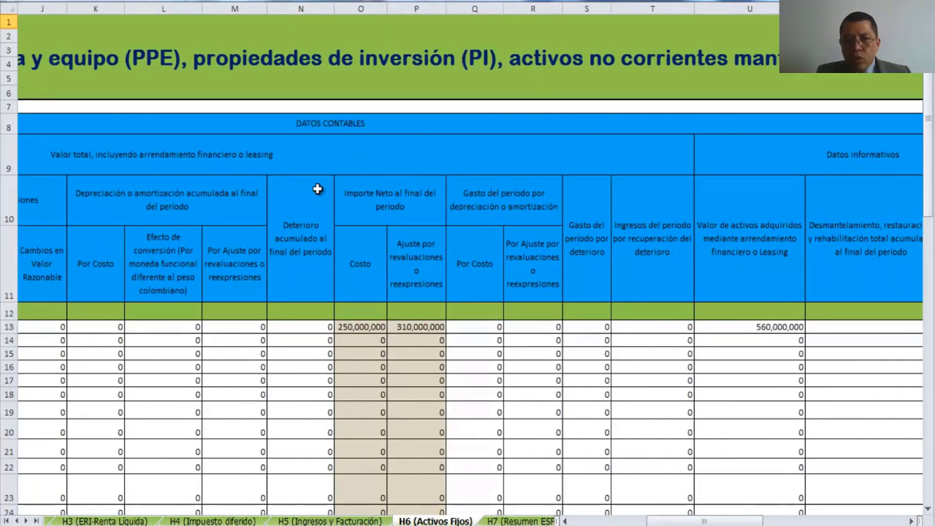
left_click_drag(753, 521, 778, 522)
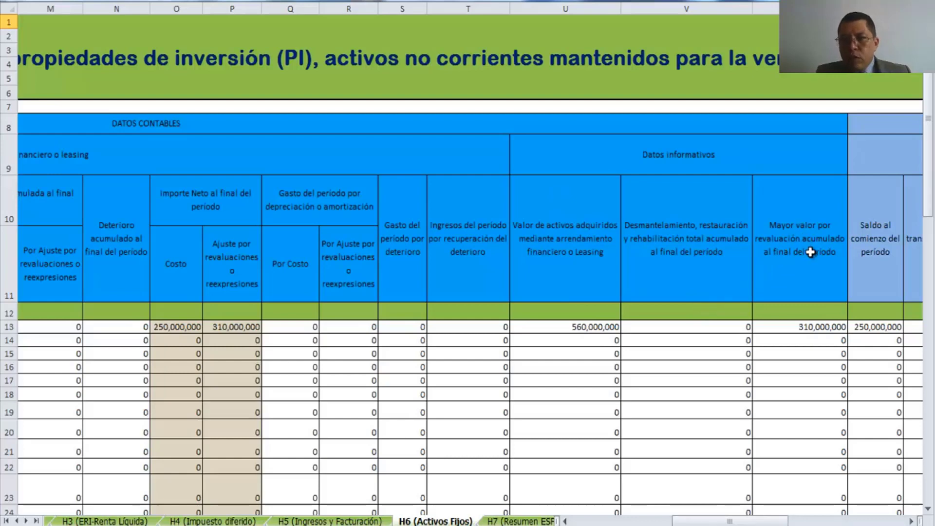
left_click_drag(752, 522, 821, 522)
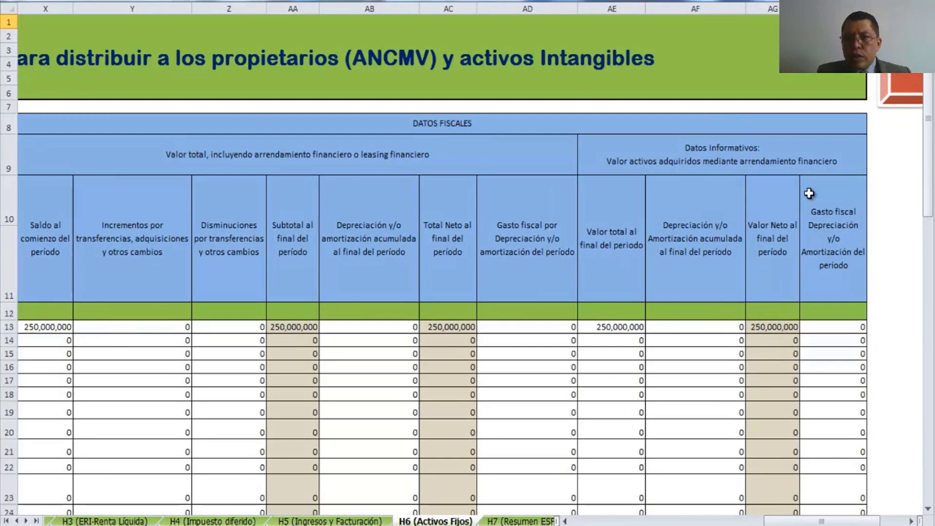
Return to the operation menu, review the Activos y Pasivos differences sheet of Paso 3, and go back to the menu.
left_click(905, 77)
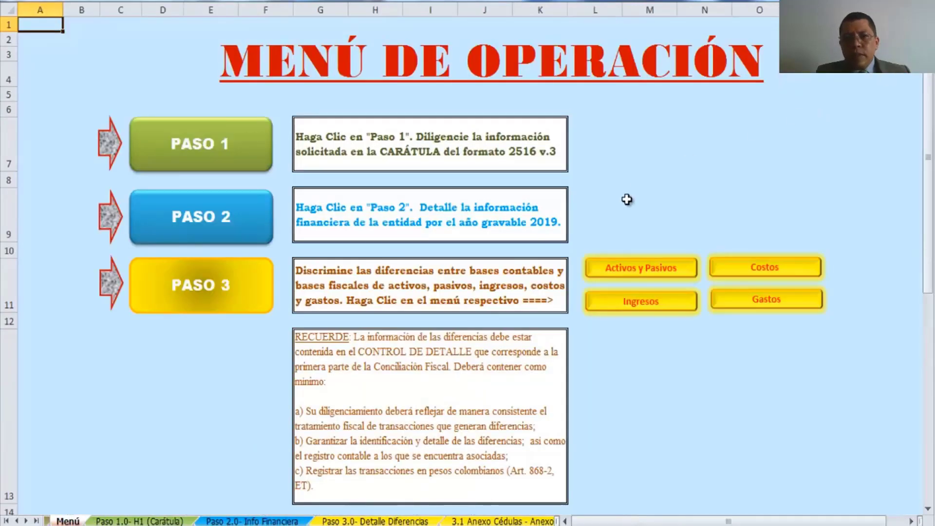
scroll(601, 247, "down", 4)
scroll(601, 246, "up", 4)
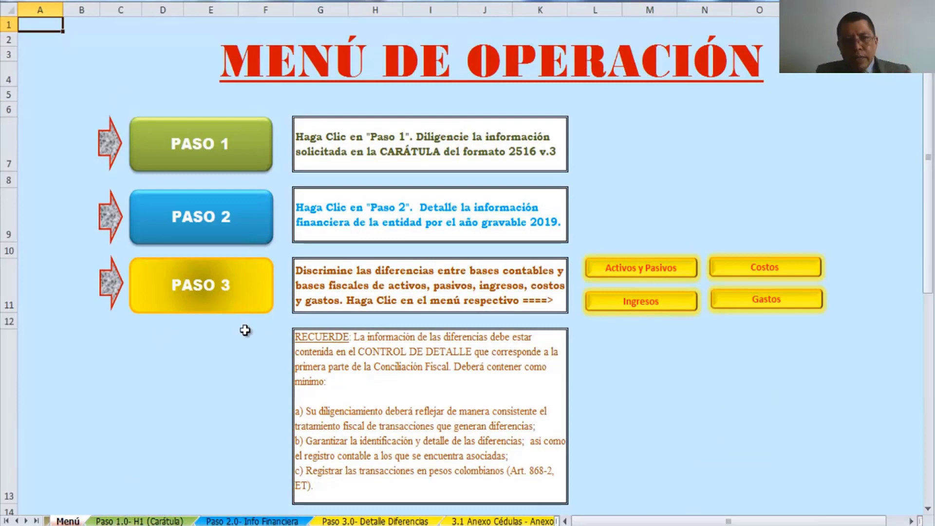
scroll(245, 330, "down", 1)
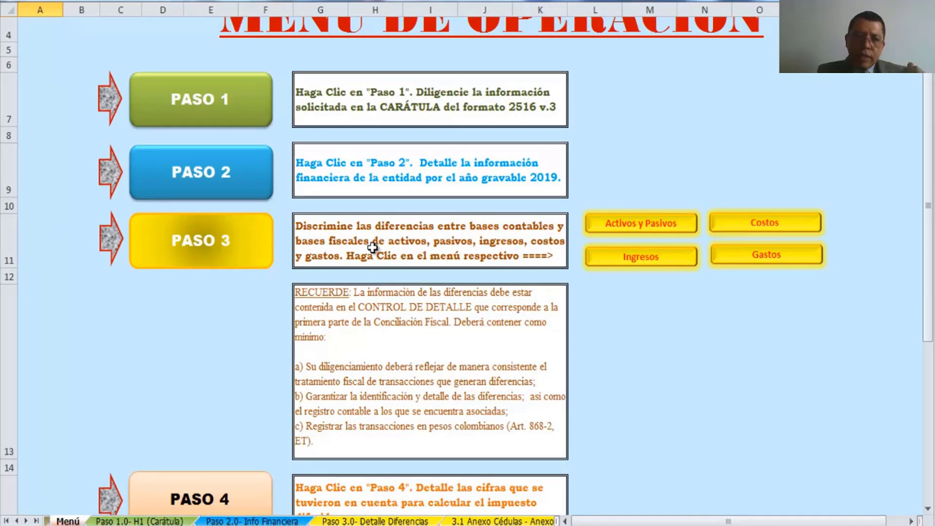
left_click(619, 227)
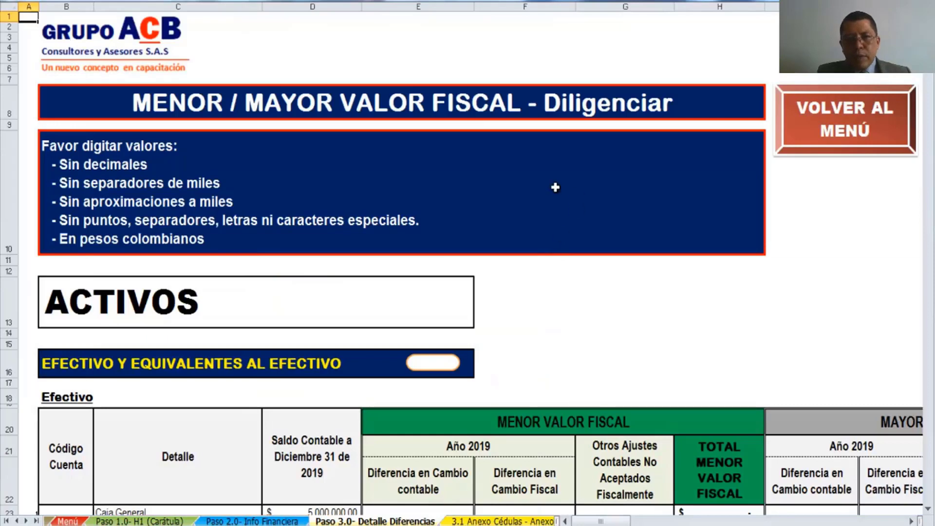
scroll(395, 436, "down", 3)
scroll(625, 250, "up", 2)
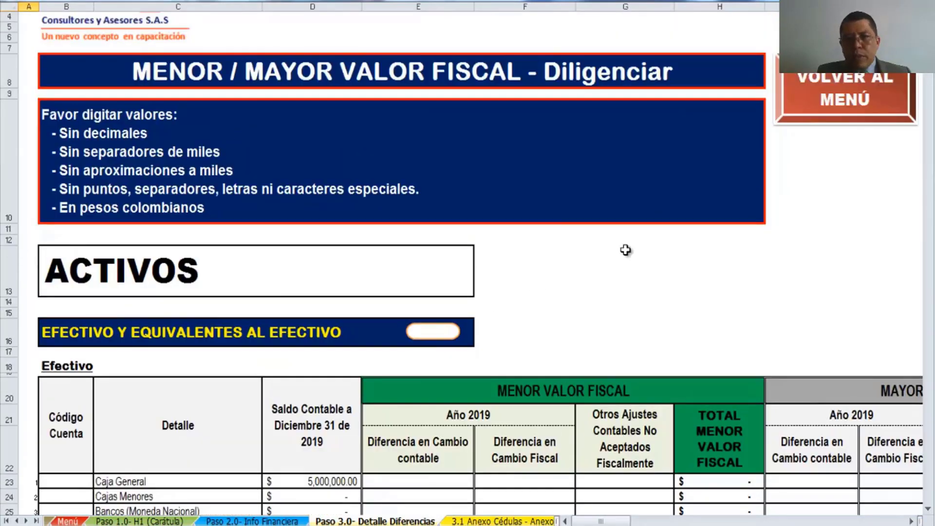
left_click(814, 77)
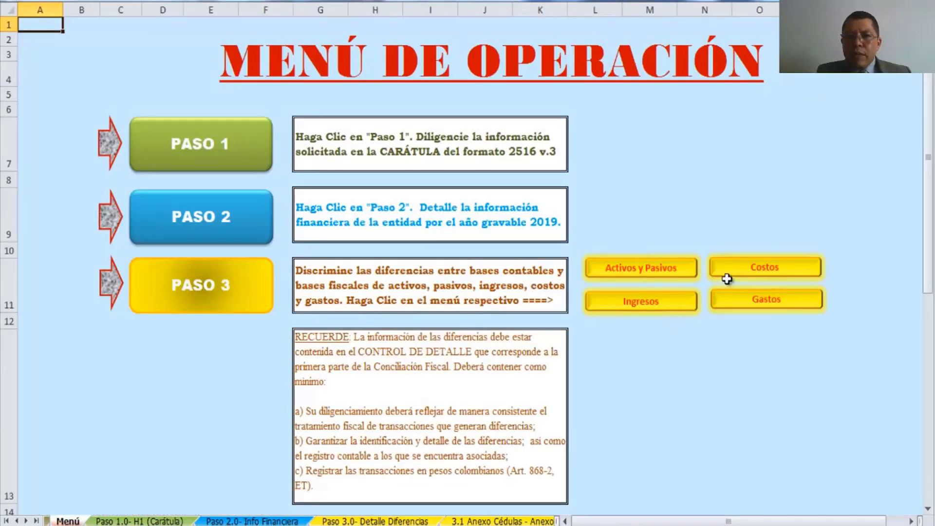
Open the Ingresos differences sheet and examine its December 31, 2019 balance and Menor Valor Fiscal columns.
left_click(683, 300)
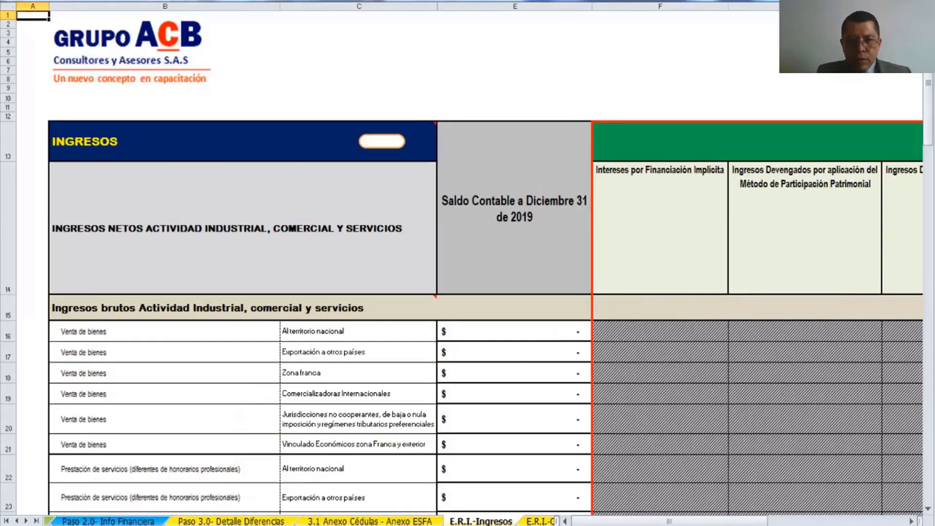
scroll(551, 434, "down", 3)
scroll(551, 432, "up", 3)
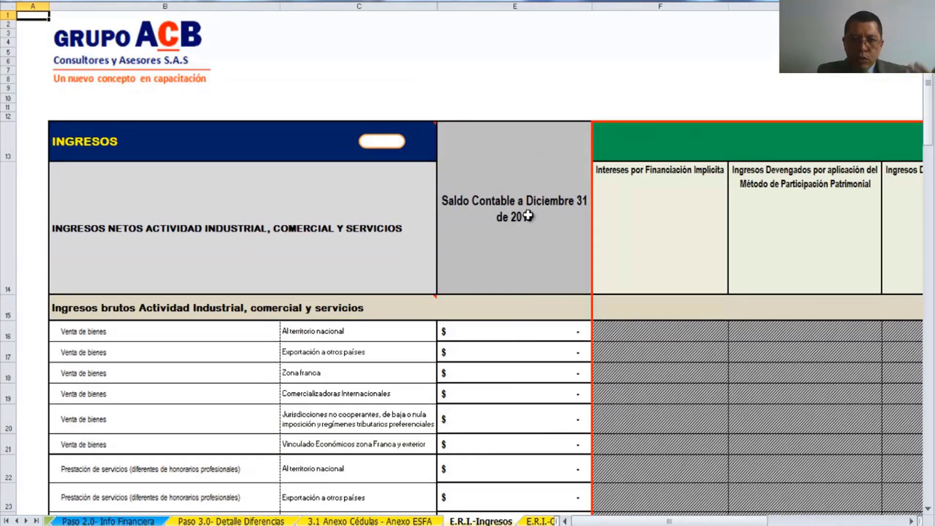
left_click_drag(607, 524, 633, 522)
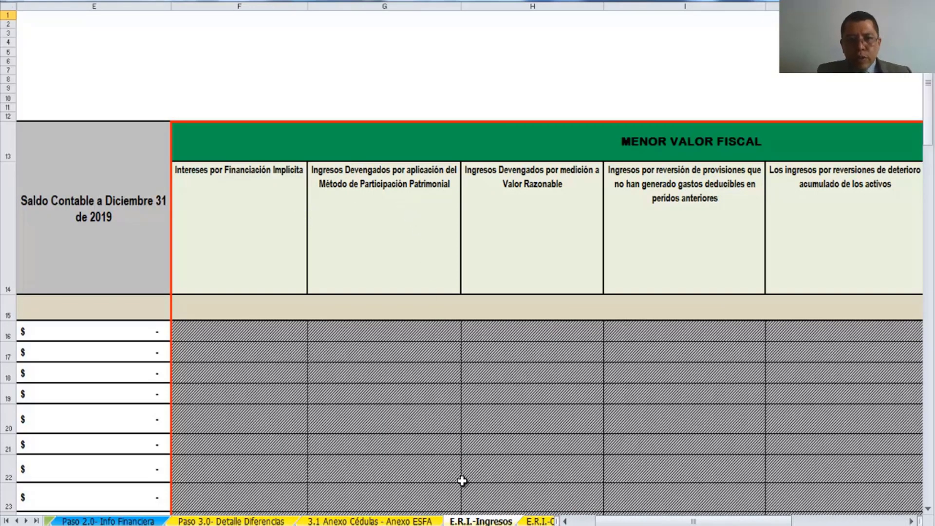
mouse_move(615, 523)
left_mouse_down()
mouse_move(627, 522)
mouse_move(620, 513)
left_mouse_up()
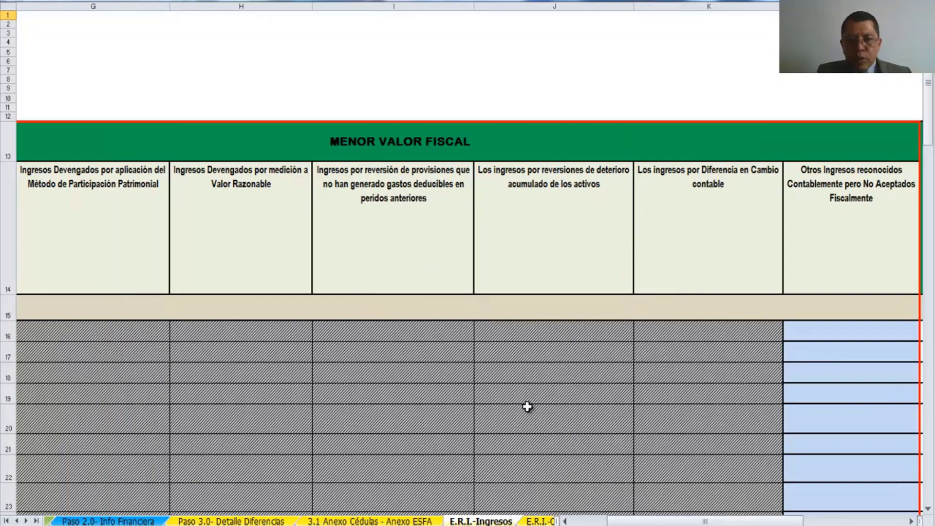
left_click_drag(635, 524, 628, 522)
Examine the income rows under Menor Valor Fiscal and the Renta Líquida por Tarifa section with its manual-entry notice.
scroll(603, 405, "down", 10)
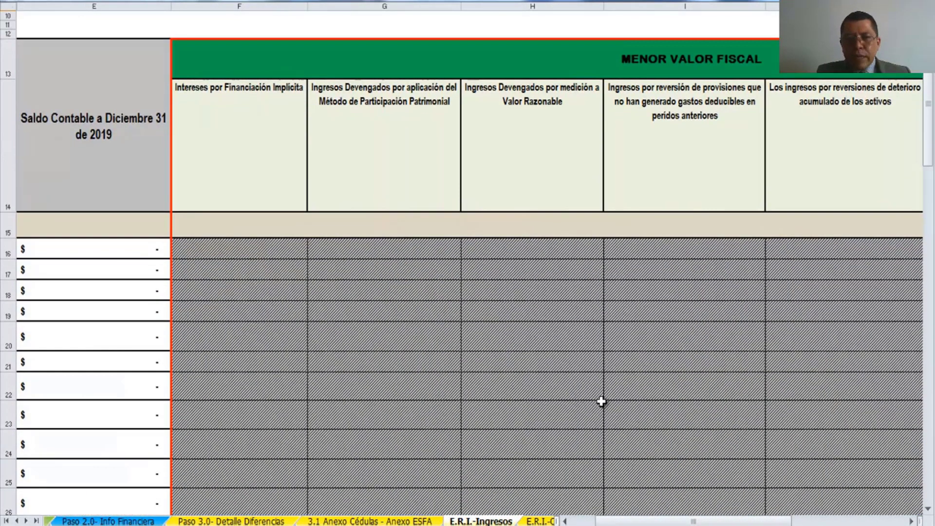
scroll(379, 382, "up", 5)
scroll(380, 381, "up", 5)
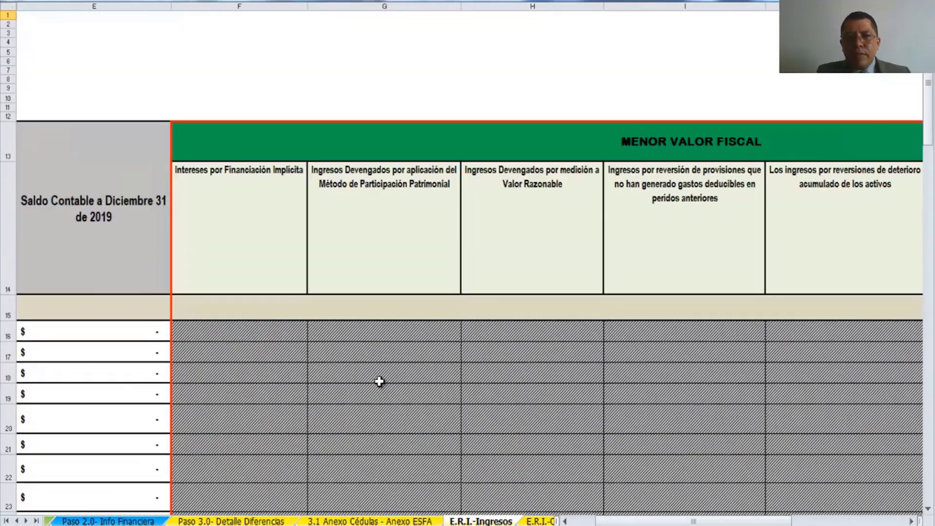
left_click_drag(638, 522, 733, 523)
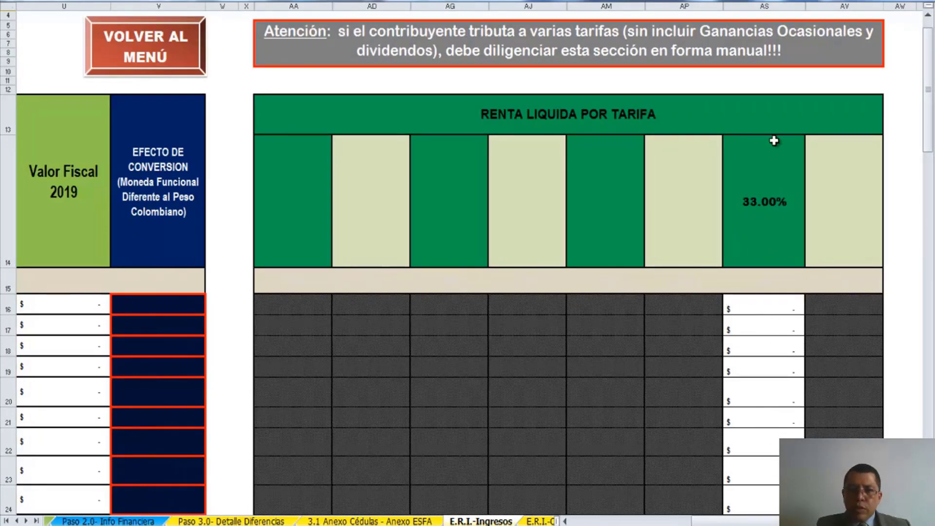
scroll(755, 304, "up", 1)
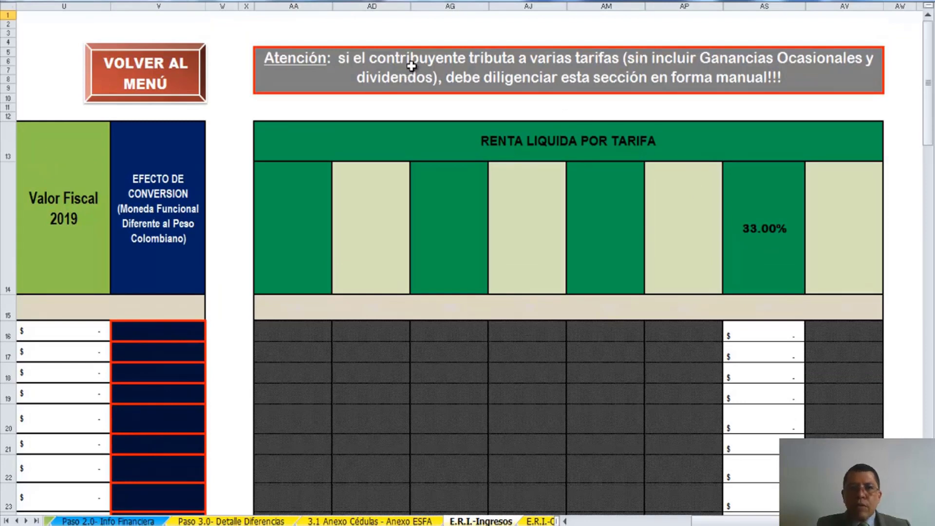
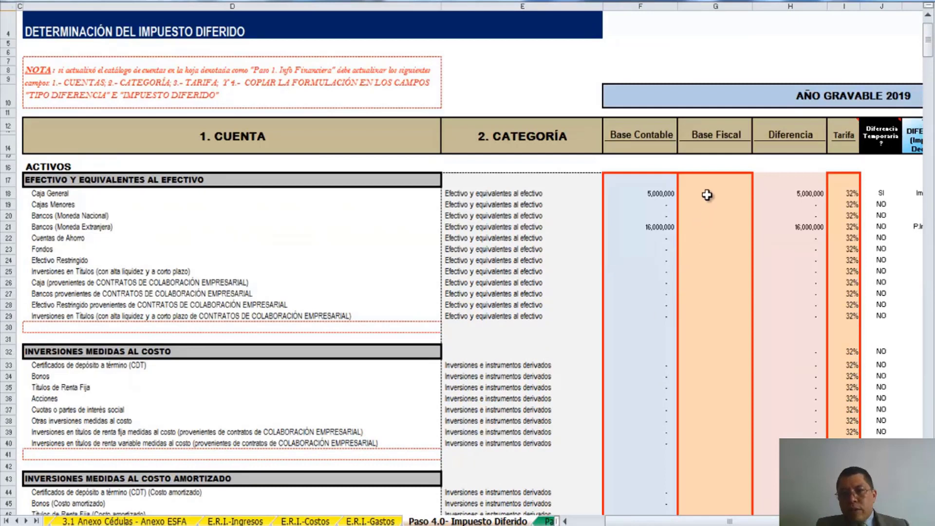
On the Paso 4.0 Impuesto Diferido sheet, enter 50,000,000 as the Base Fiscal of Caja General.
left_click(706, 193)
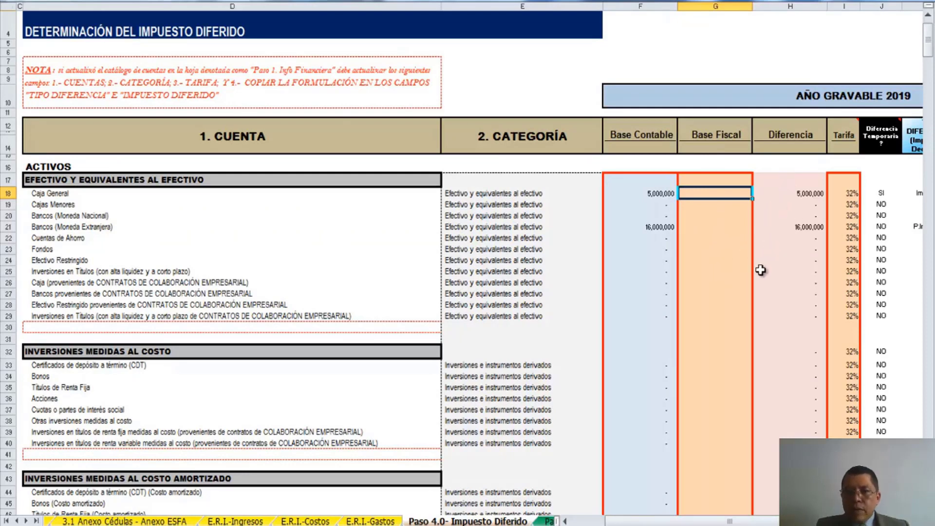
left_click(713, 235)
left_click(712, 225)
left_click(712, 196)
type("50,000,00")
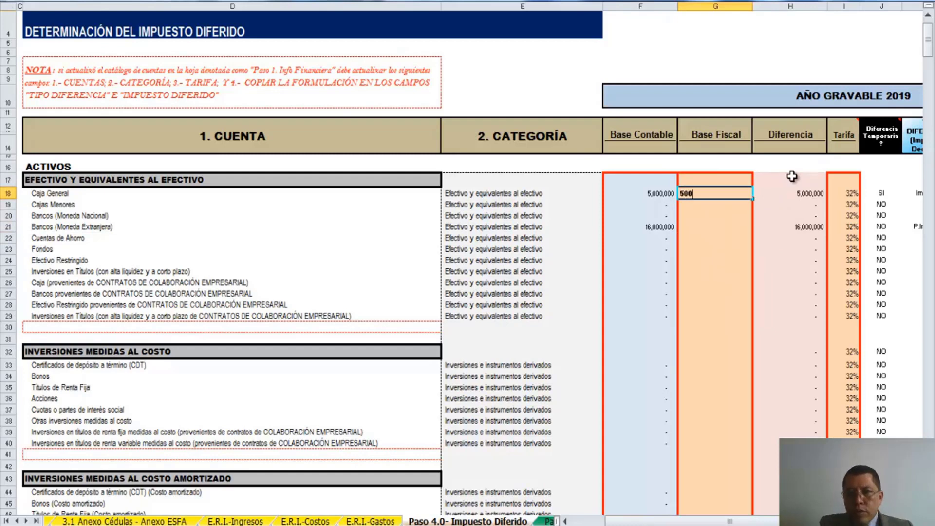
type("0")
key("Return")
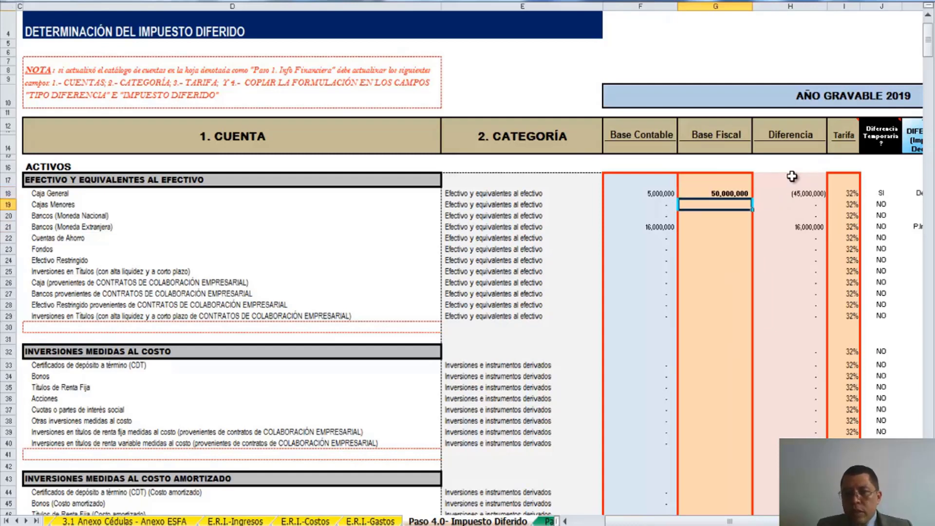
Correct the Base Fiscal of Caja General to 5,000,000.
key("Up")
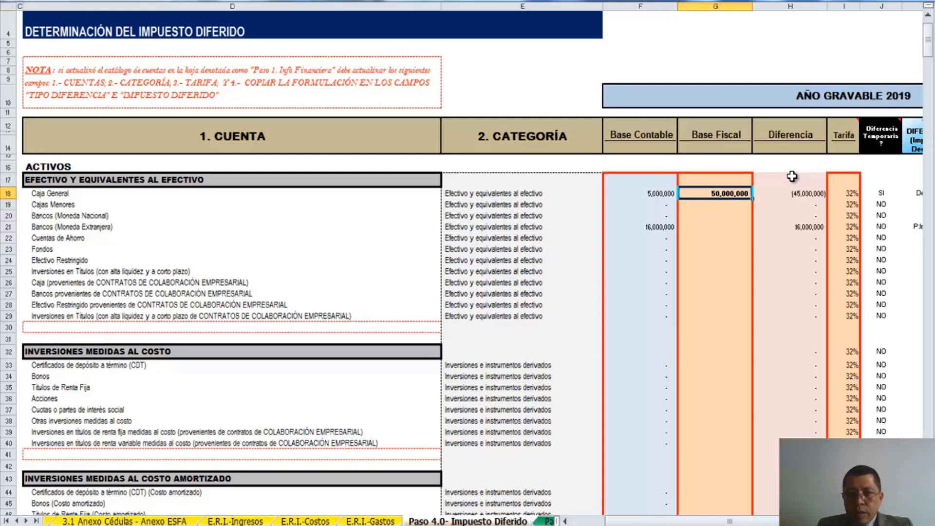
key("F2")
key("BackSpace")
key("Return")
Enter 20,000,000 as the Base Fiscal of Bancos (Moneda Extranjera).
key("Down")
key("Down")
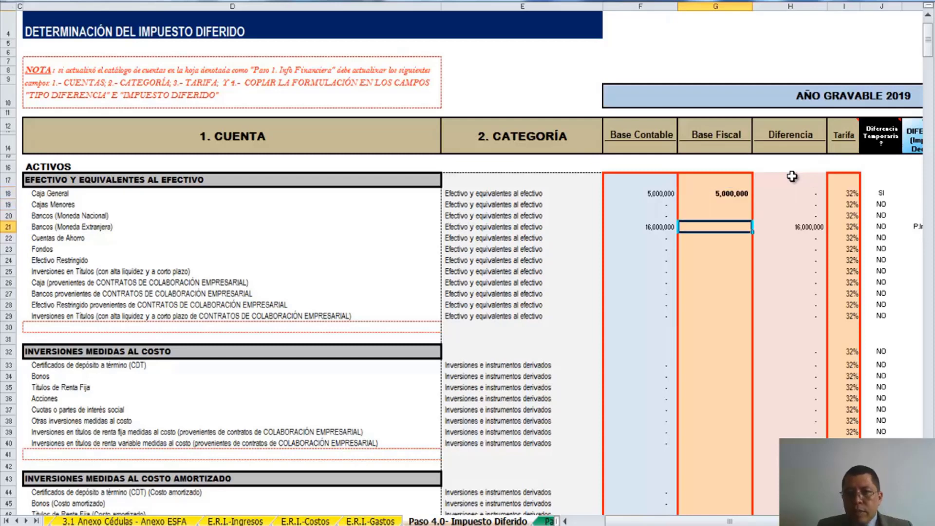
type("20000000")
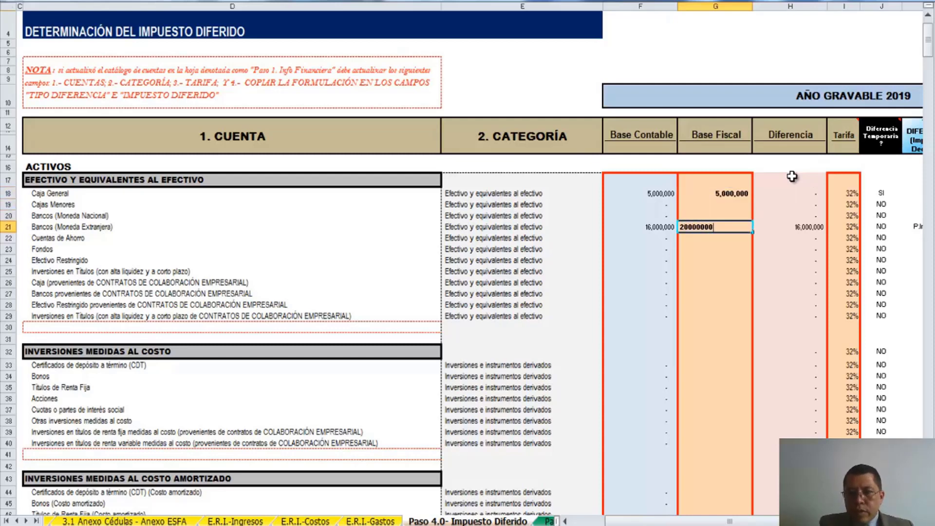
key("Return")
Enter 250,000,000 as the Base Fiscal of Terrenos (Valor Razonable) under Propiedades, Planta y Equipo.
scroll(684, 221, "down", 11)
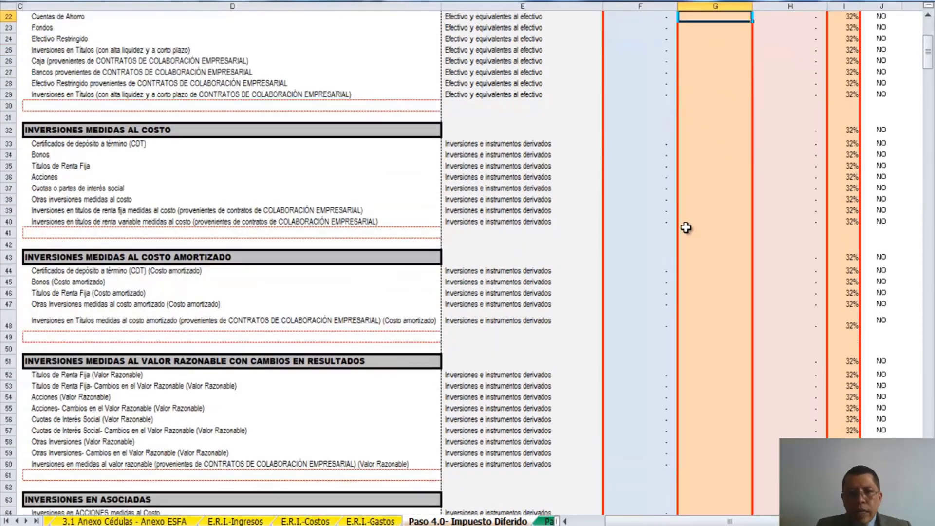
scroll(686, 227, "down", 20)
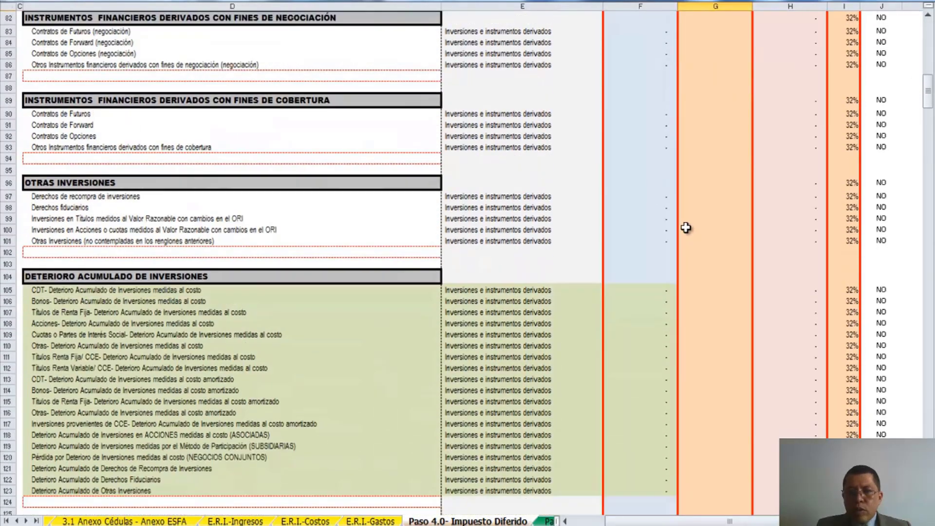
scroll(685, 228, "down", 20)
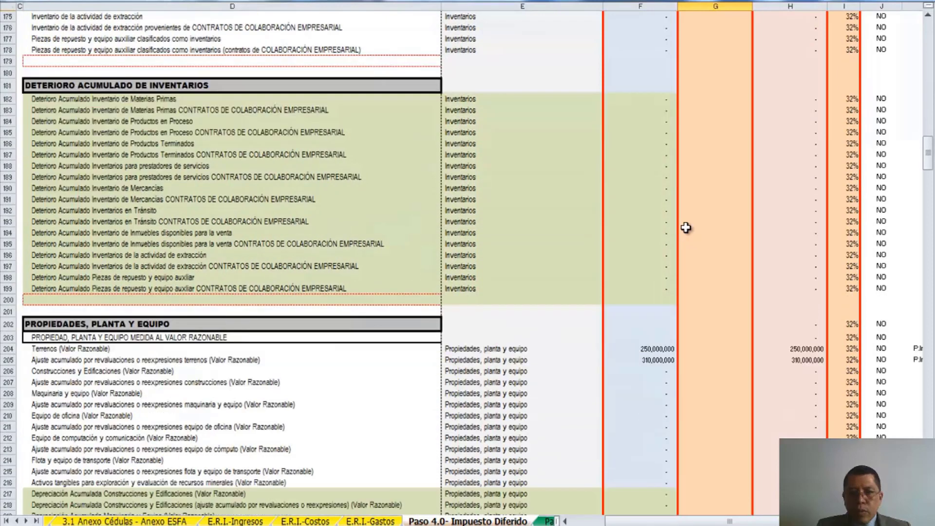
left_click(699, 349)
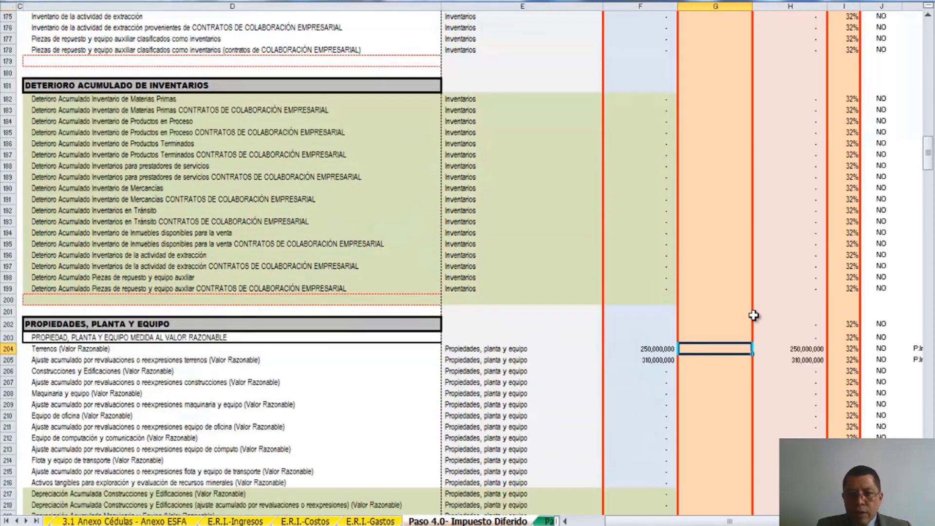
type("250,000,000")
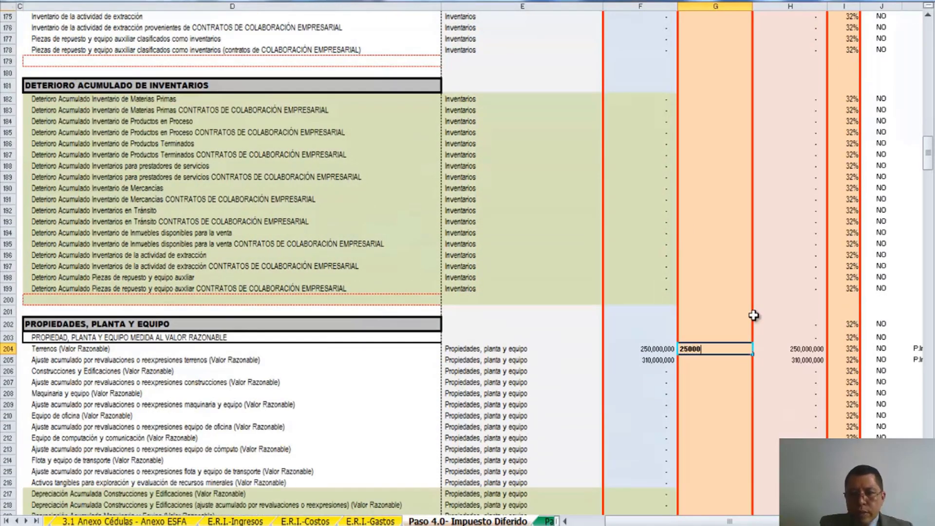
key("Return")
Return to the cash accounts and examine the Bancos (Moneda Extranjera) row across its difference, rate and temporary-difference columns.
scroll(753, 316, "up", 20)
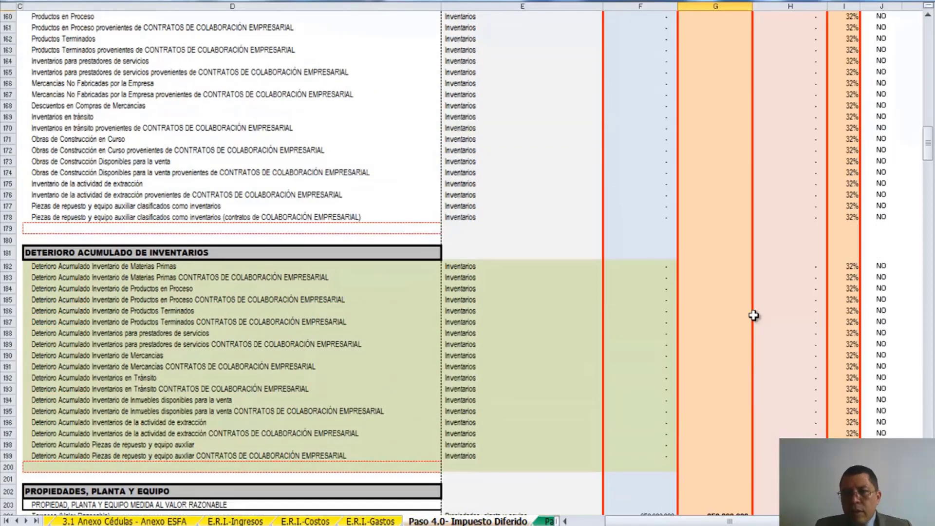
scroll(773, 204, "up", 20)
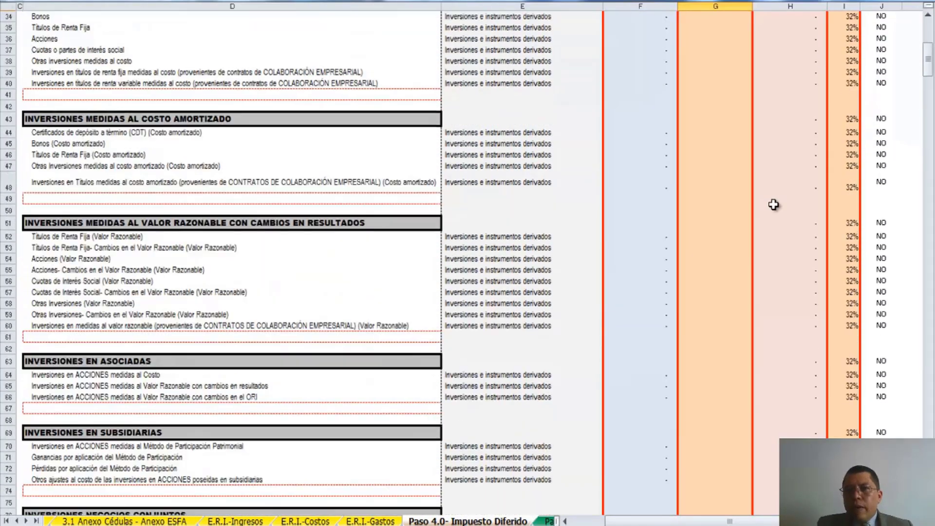
scroll(772, 202, "down", 2)
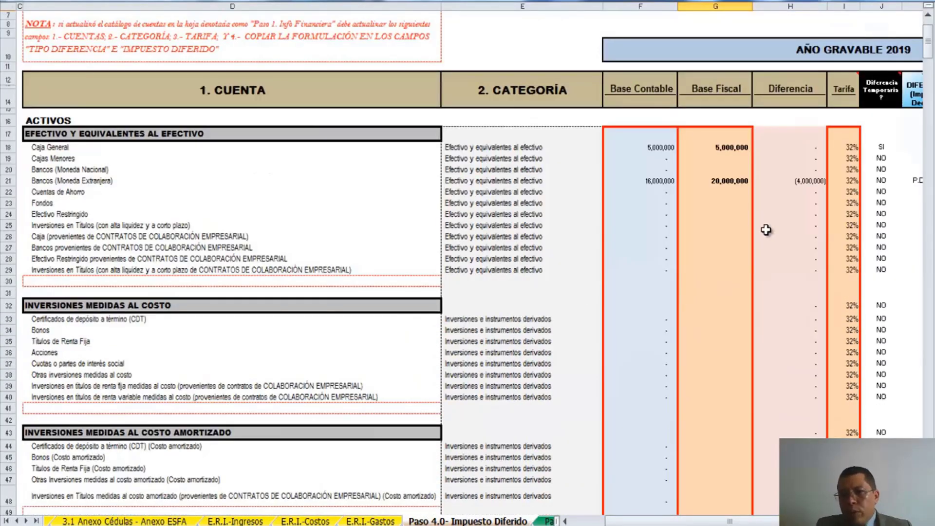
left_click(730, 182)
key("Right")
key("Right")
key("Right")
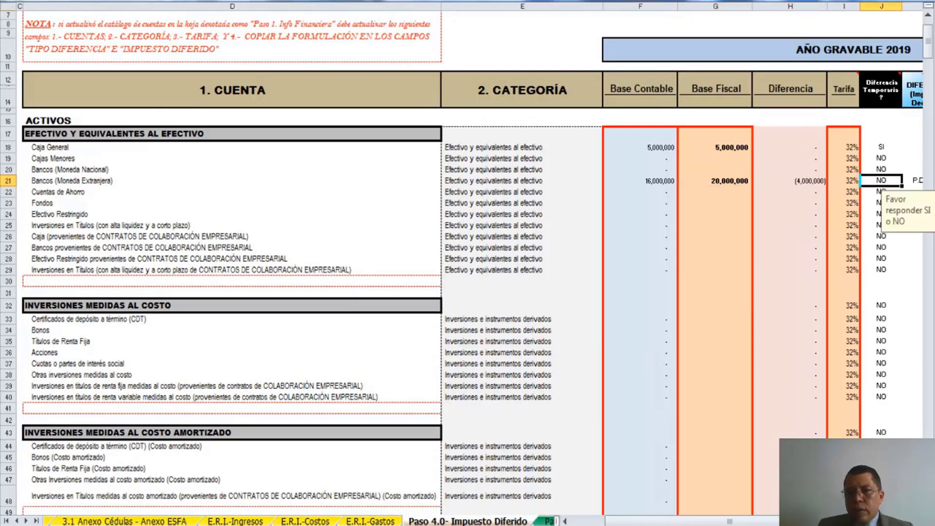
key("Left")
key("Left")
key("Left")
key("Left")
key("Left")
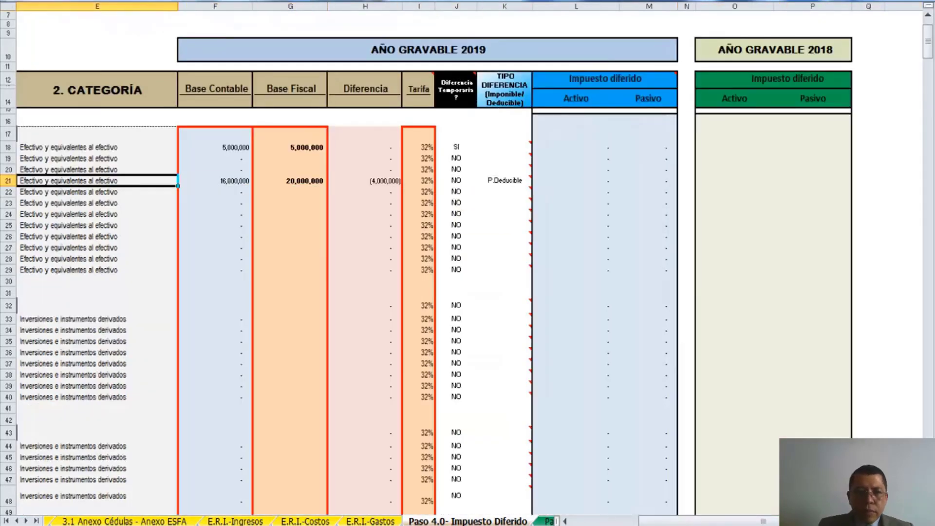
Set the Diferencia Temporaria answer for Caja General to NO.
key("Right")
key("Up")
key("Up")
key("Up")
key("Right")
key("Right")
key("Right")
key("Right")
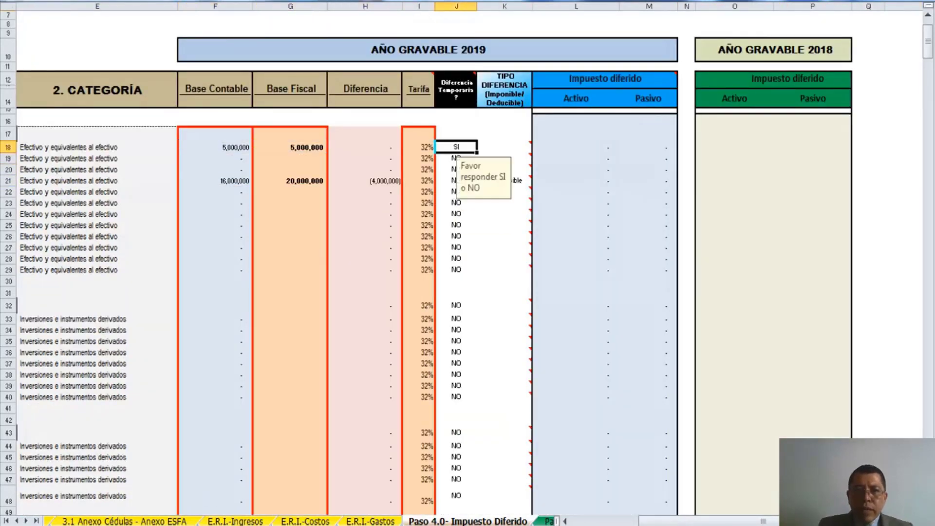
key("Left")
key("Left")
key("Left")
key("Left")
key("Right")
key("Right")
key("Right")
key("Right")
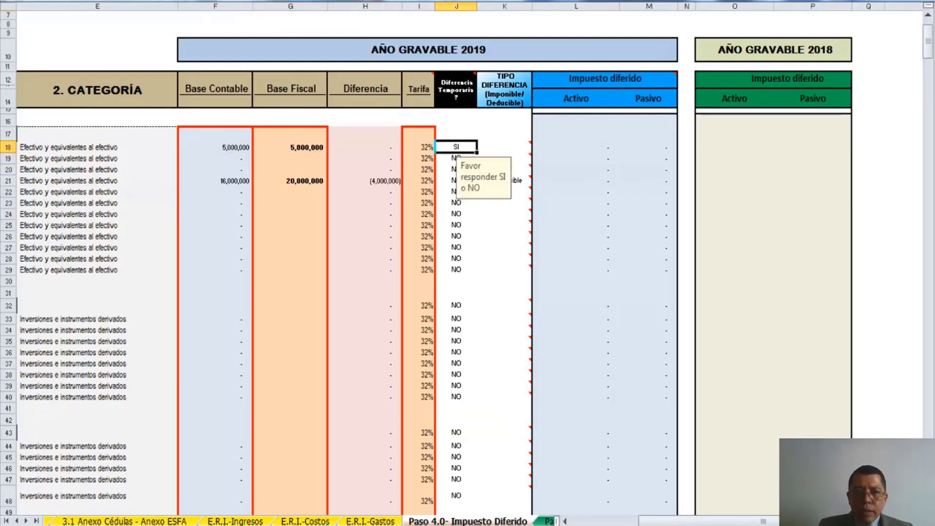
type("NO")
key("Down")
key("Down")
key("Down")
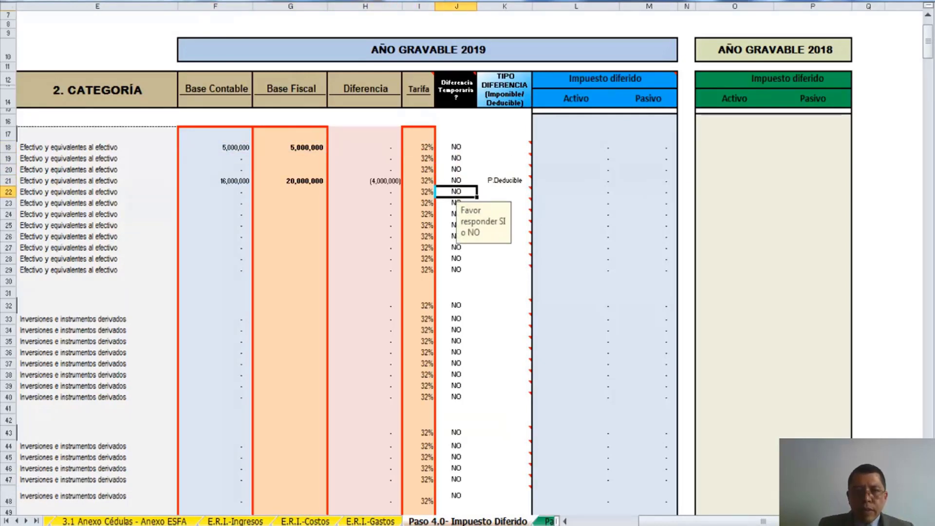
Check the Diferencia, Tarifa and Diferencia Temporaria cells of the Bancos (Moneda Extranjera) row.
key("Left")
key("Left")
key("Right")
key("Right")
key("Left")
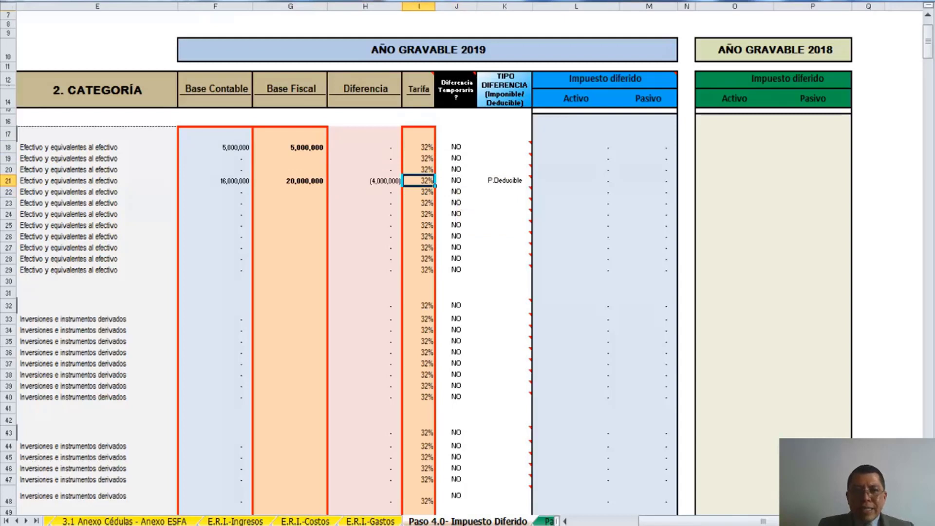
key("Left")
key("Left")
key("Left")
key("Right")
key("Right")
key("Right")
key("Right")
key("Up")
key("Up")
key("Up")
key("Up")
key("Up")
key("Up")
key("Up")
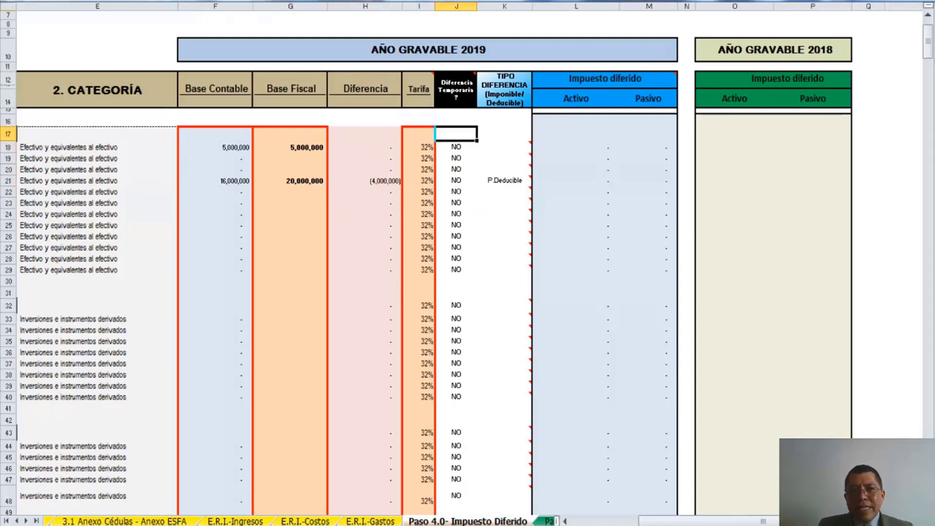
key("Down")
key("Down")
key("Down")
key("Down")
key("Down")
key("Down")
key("Down")
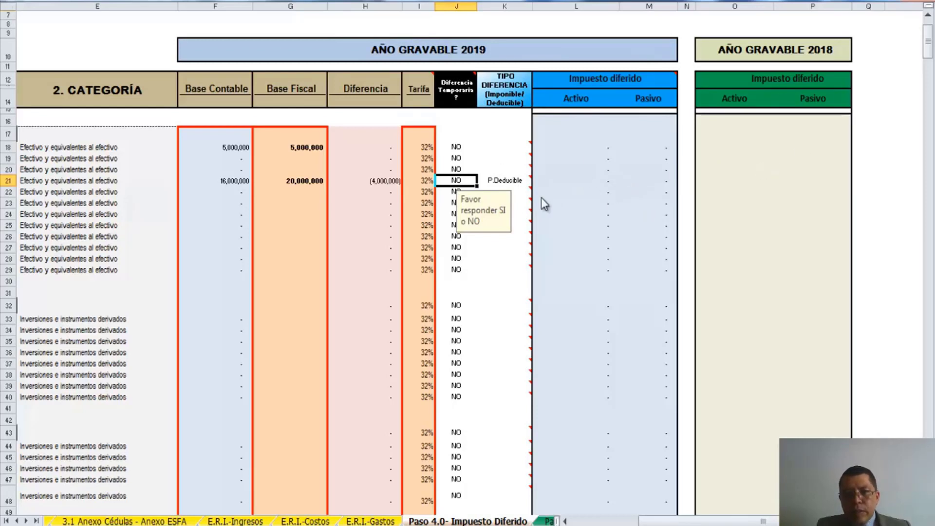
Compare the accounting and fiscal bases of Bancos (Moneda Extranjera) and read the note explaining its Tipo Diferencia.
left_click(246, 185)
left_click(287, 178)
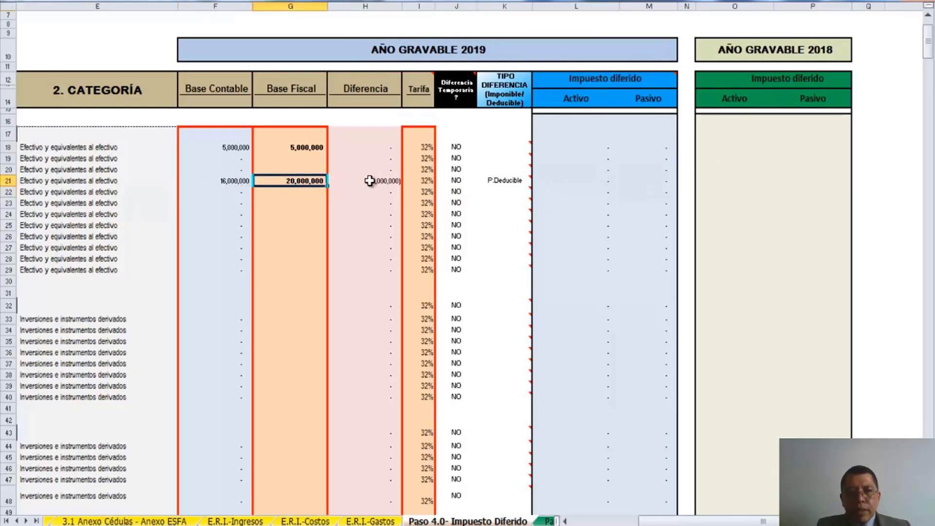
left_click(371, 181)
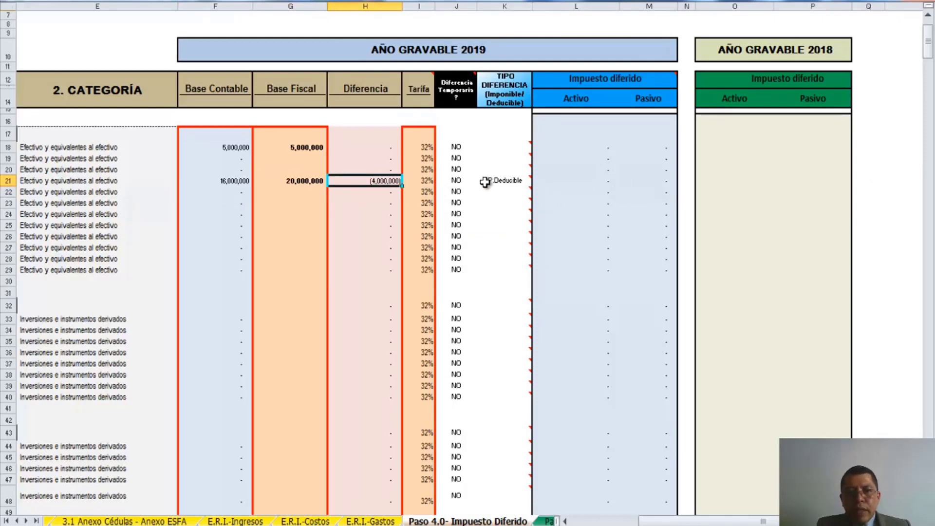
left_click(500, 181)
mouse_move(502, 181)
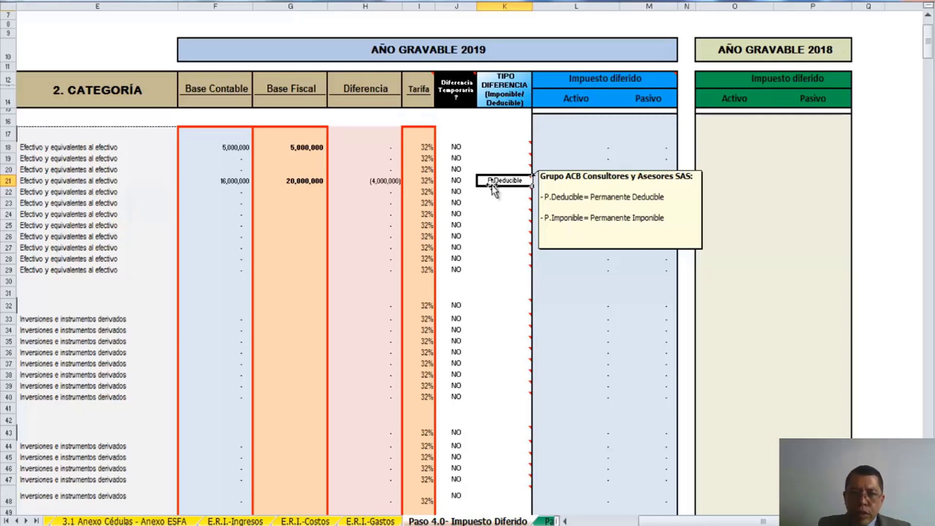
Go back to the workbook's main menu and open the H4 (Impuesto Diferido) section.
scroll(600, 496, "up", 2)
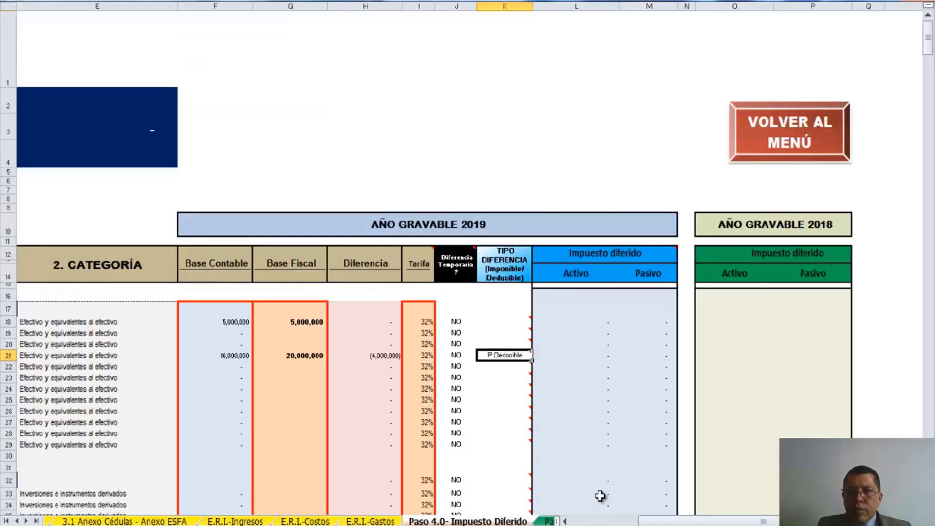
left_click(801, 120)
scroll(755, 169, "down", 6)
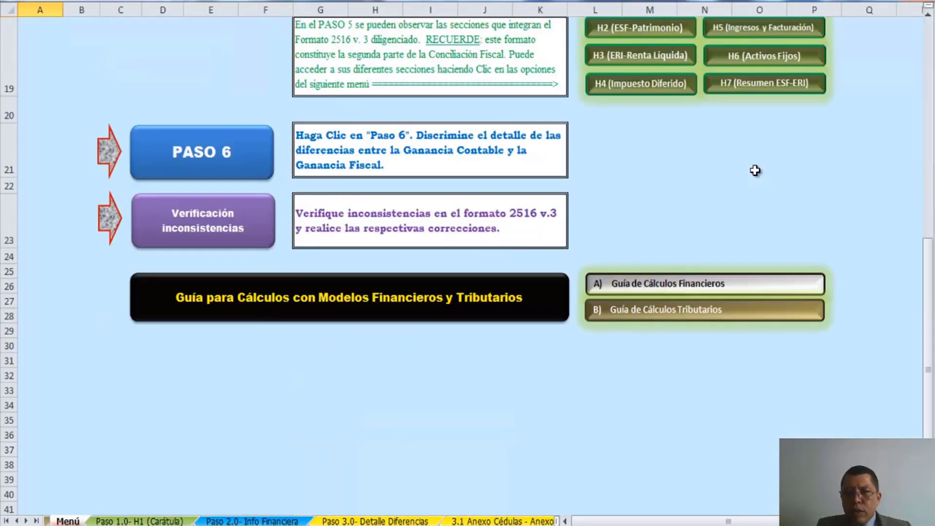
scroll(755, 169, "up", 1)
left_click(662, 184)
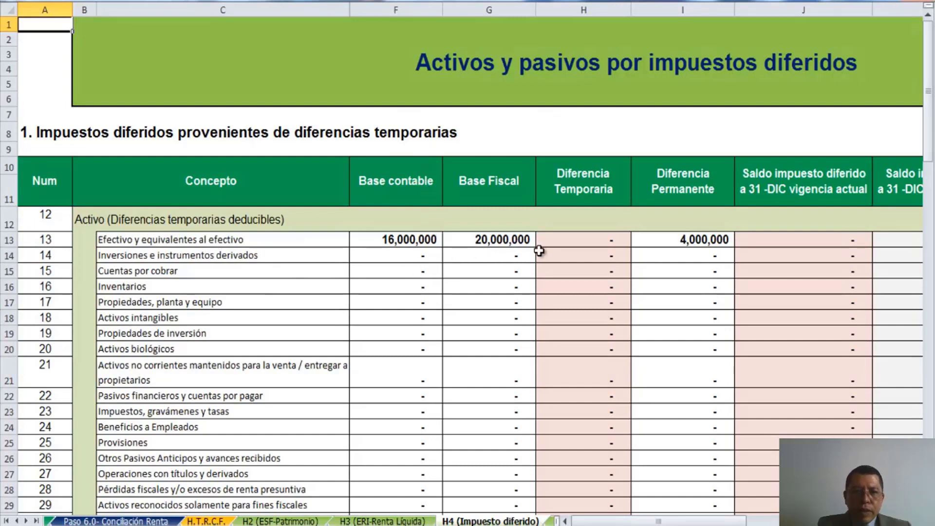
Examine the Efectivo y equivalentes al efectivo row from its bases and Diferencia Permanente through the Variación column.
left_click(706, 239)
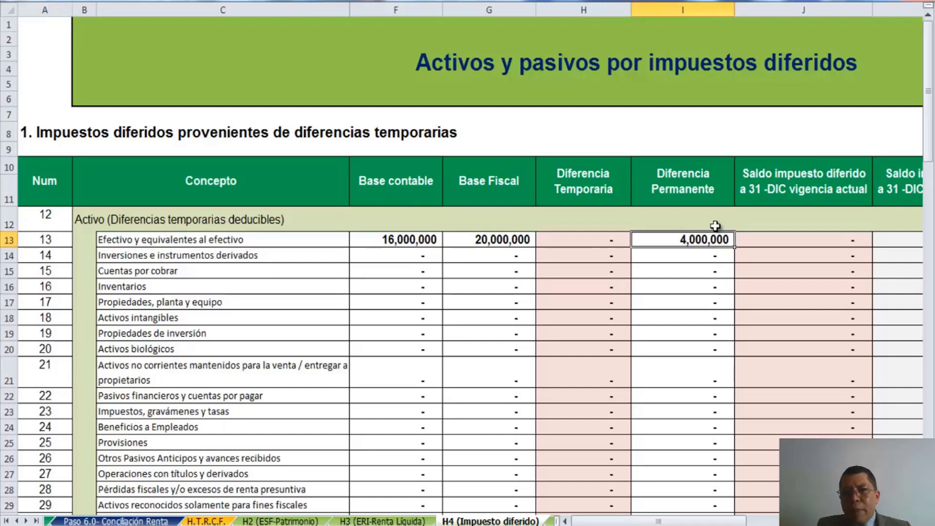
key("Right")
key("Right")
key("Right")
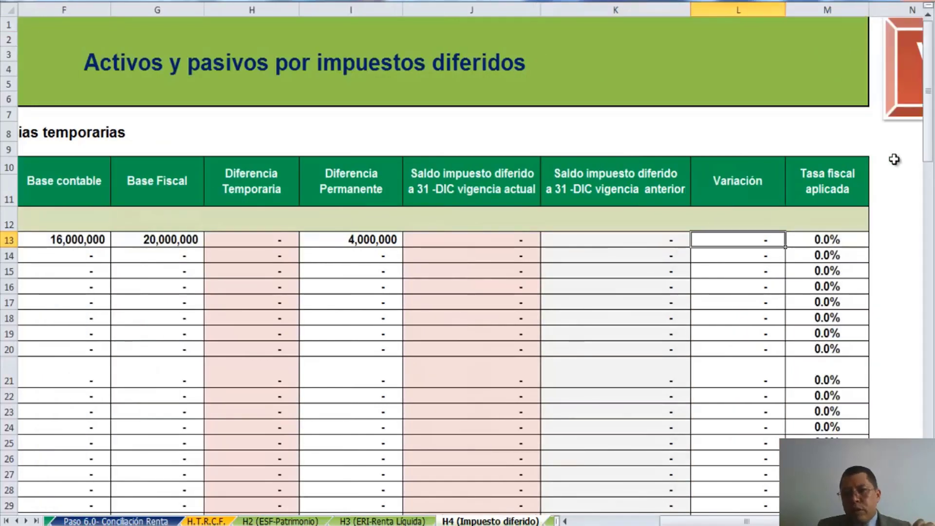
key("Left")
key("Left")
key("Left")
key("Left")
key("Left")
key("Left")
key("Left")
key("Right")
key("Left")
key("Left")
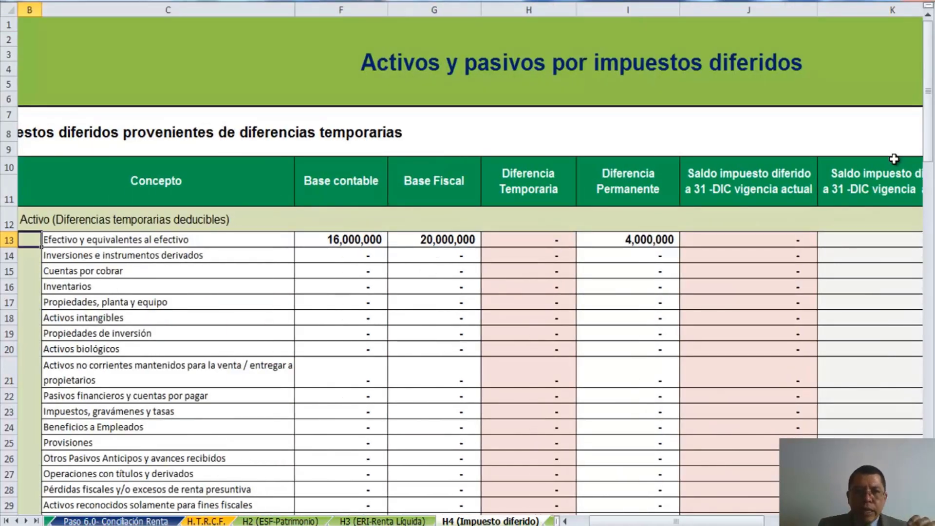
key("Right")
key("Right")
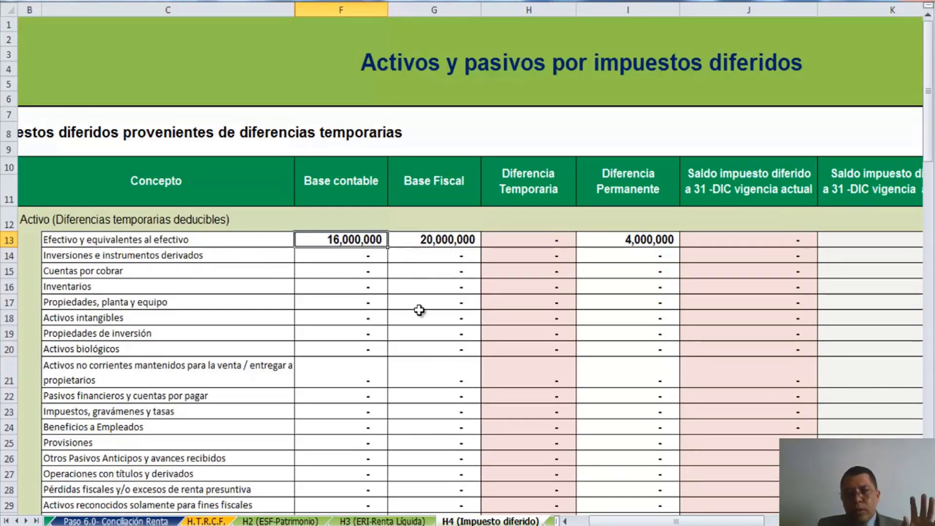
Return through the main menu to the Paso 4.0 Impuesto Diferido sheet.
left_click_drag(638, 522, 730, 521)
left_click(893, 63)
scroll(563, 251, "down", 2)
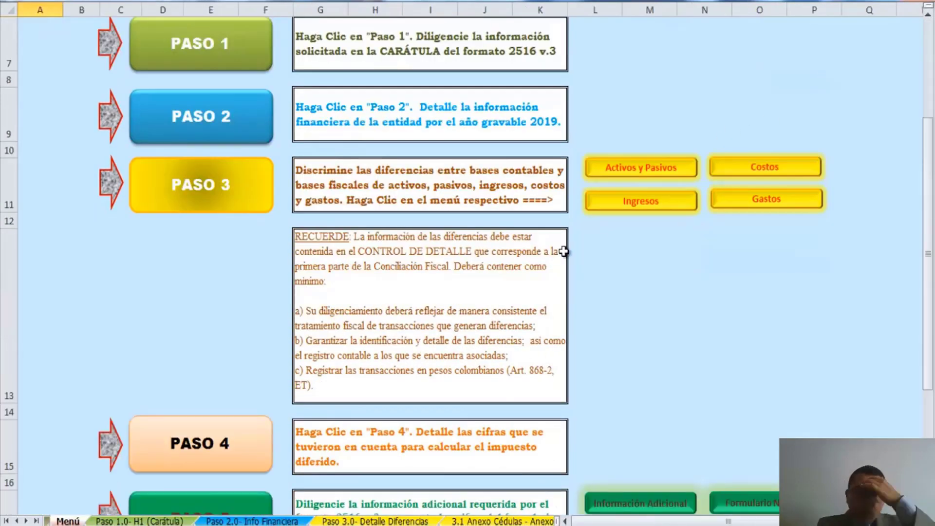
left_click(207, 453)
scroll(588, 361, "down", 3)
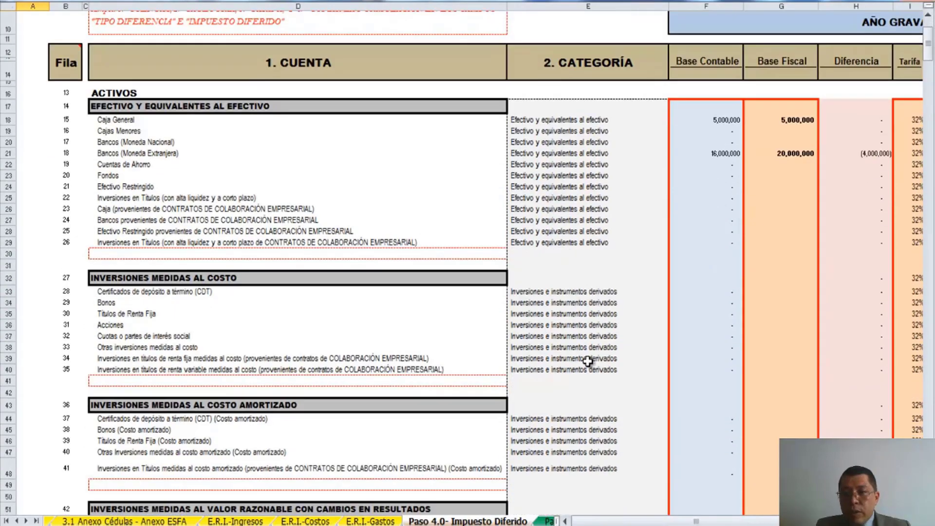
Set the Diferencia Temporaria answer for Ajuste acumulado por revaluaciones o reexpresiones terrenos (Valor Razonable) to SI.
scroll(588, 360, "down", 20)
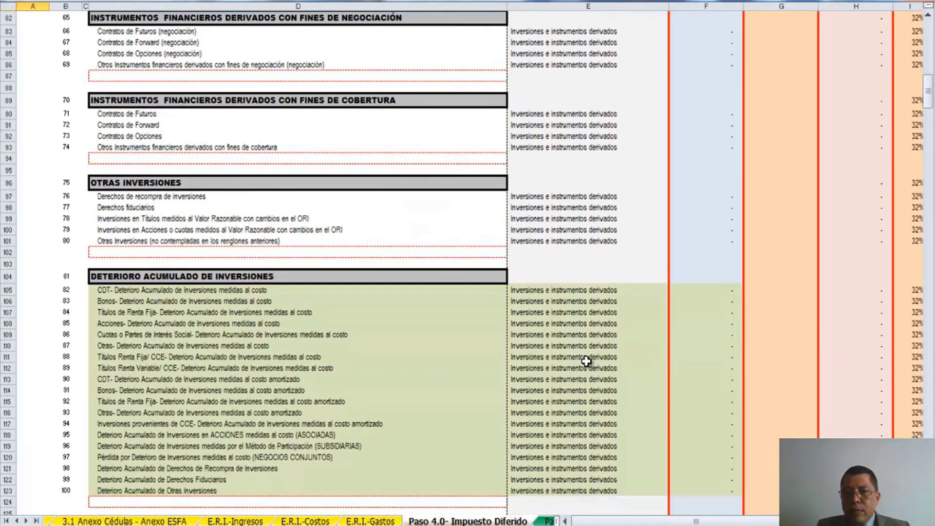
scroll(586, 361, "down", 20)
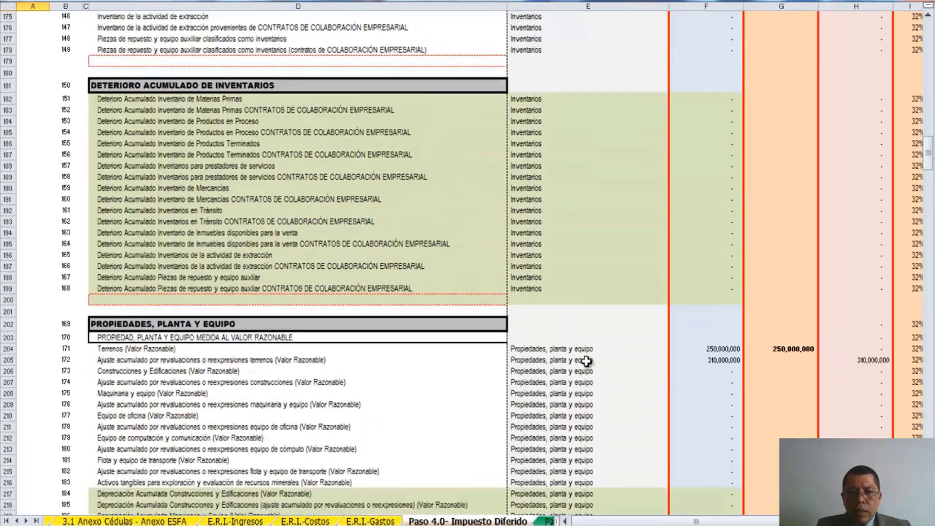
scroll(586, 361, "down", 1)
left_click(720, 326)
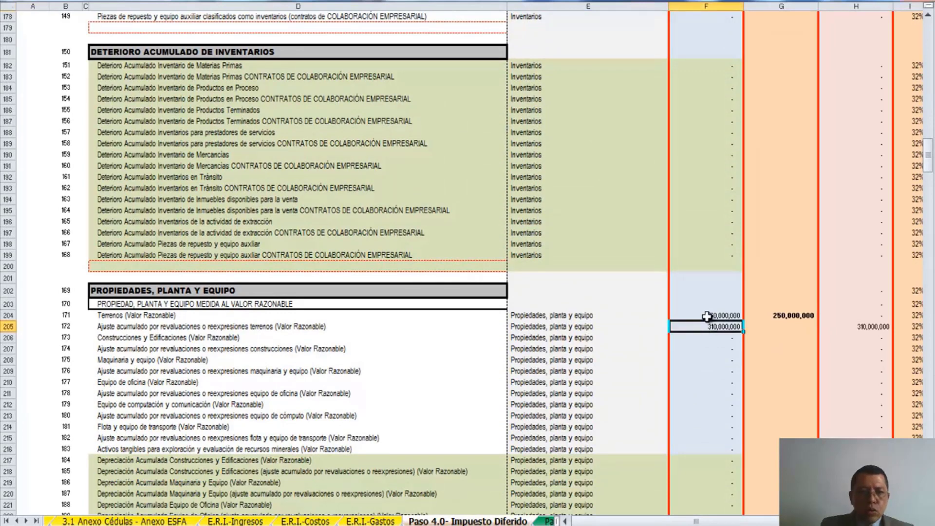
key("Right")
key("Right")
key("Right")
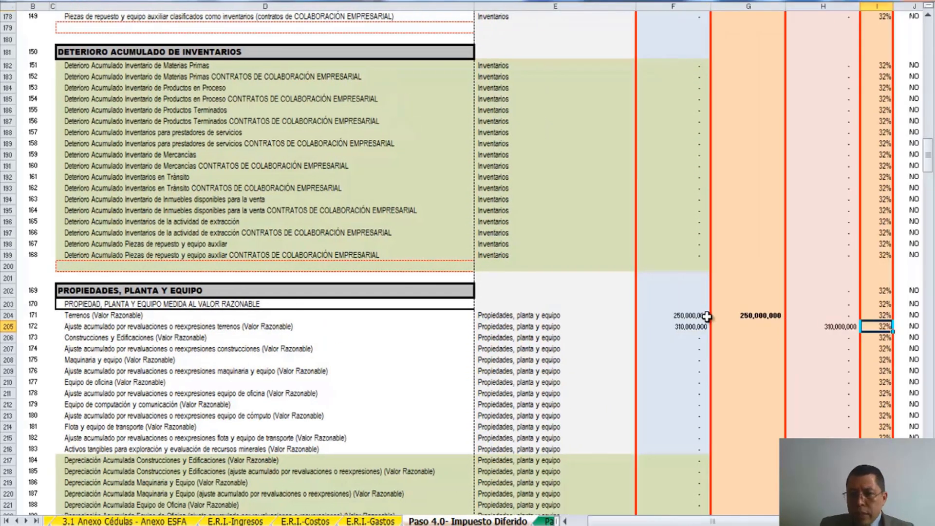
key("Right")
scroll(707, 317, "right", 3)
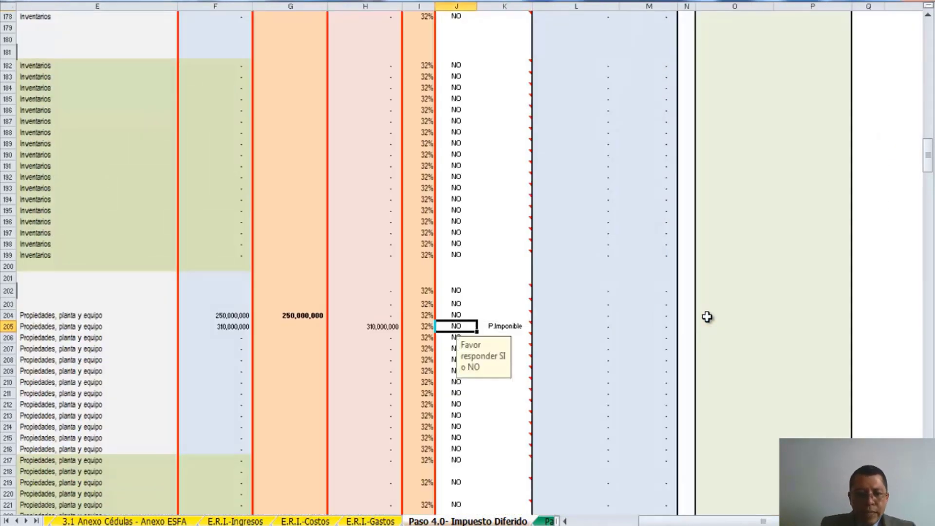
type("SI")
key("Return")
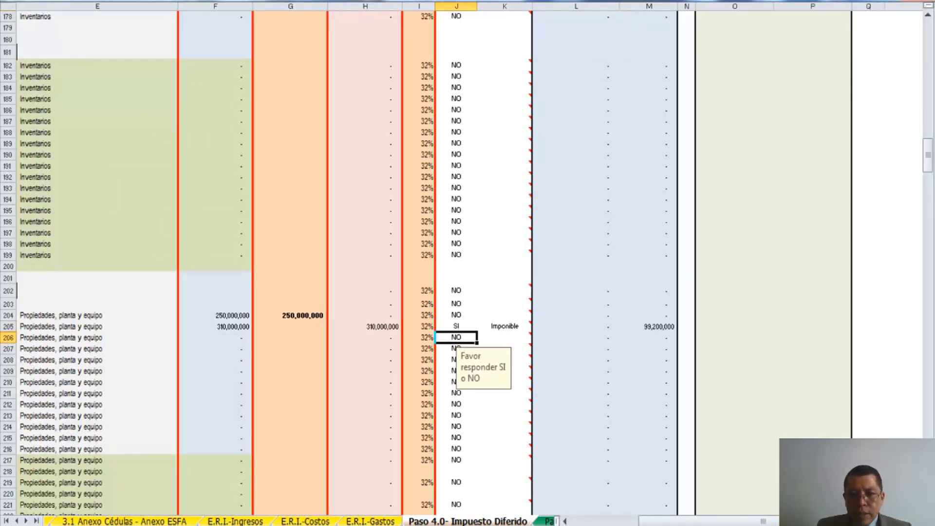
key("Up")
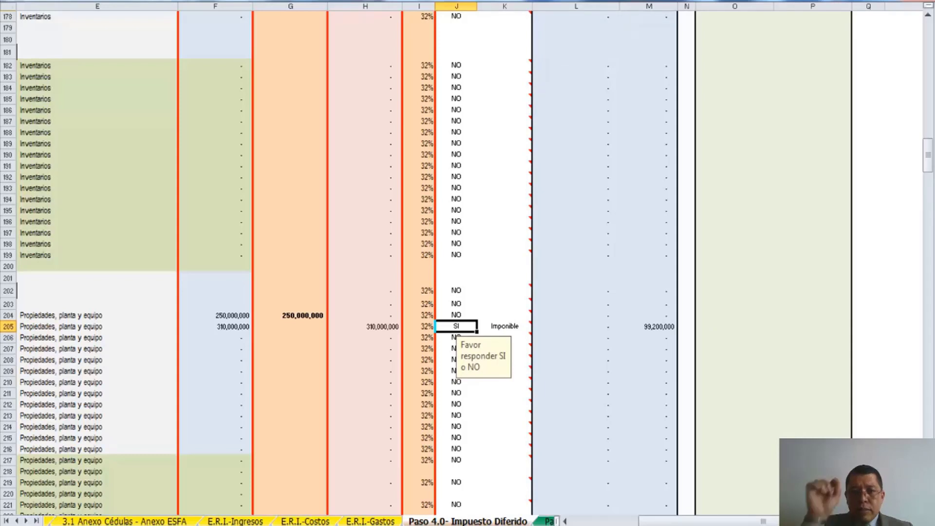
Enter 99,200,000 as the 2018 Pasivo deferred tax for Ajuste acumulado por revaluaciones o reexpresiones terrenos (Valor Razonable).
key("Right")
key("Right")
key("Right")
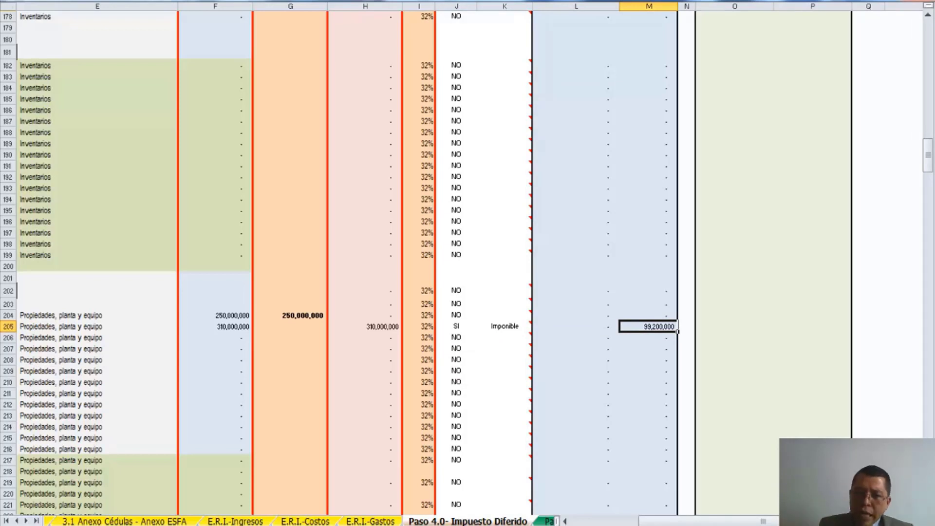
key("Right")
key("Right")
key("Right")
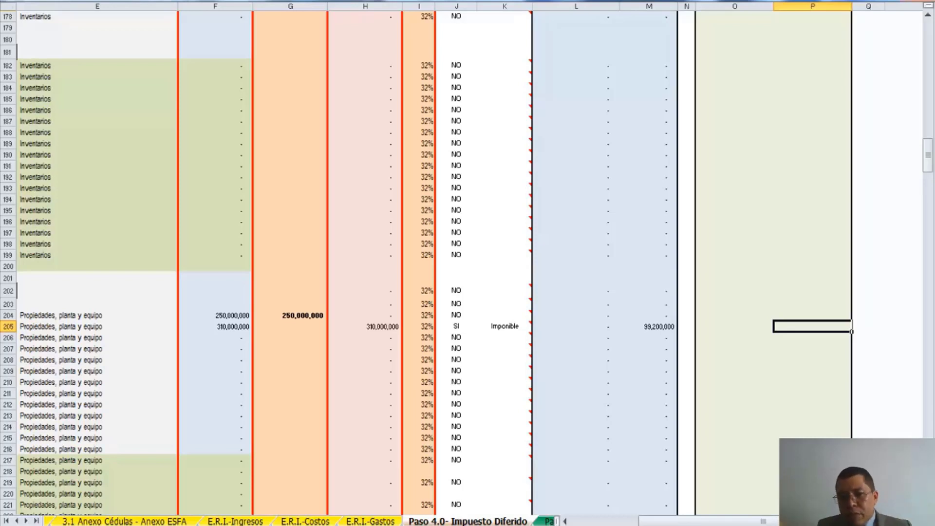
type("99,2")
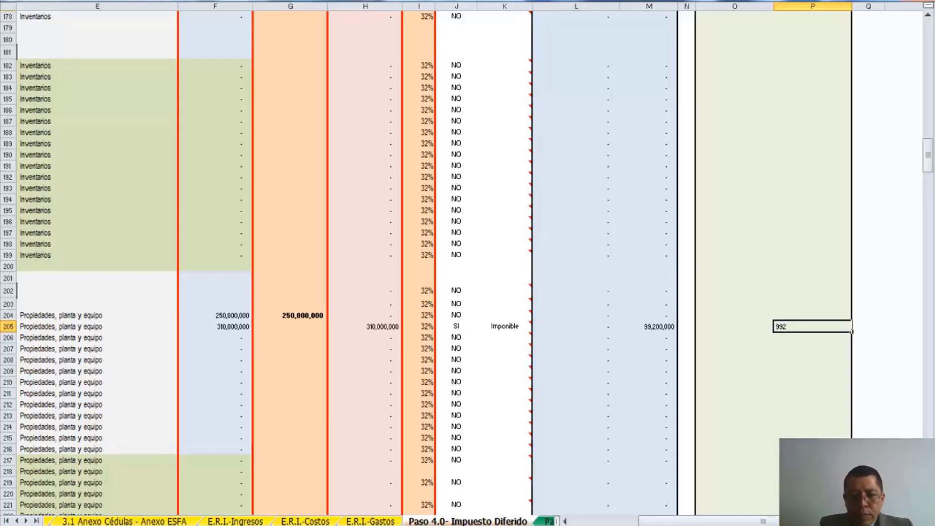
type("00,000")
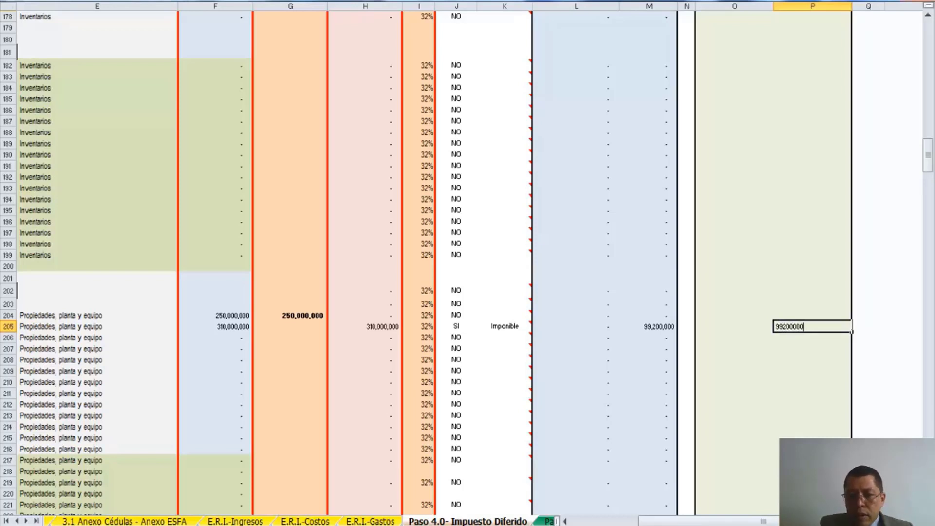
key("Return")
Examine the land revaluation row from its Base Contable through the Tarifa, difference type and deferred tax columns.
key("Left")
key("Left")
key("Left")
key("Left")
key("Left")
key("Left")
key("Left")
key("Left")
key("Left")
key("Left")
key("Left")
key("Left")
key("Left")
key("Left")
key("Left")
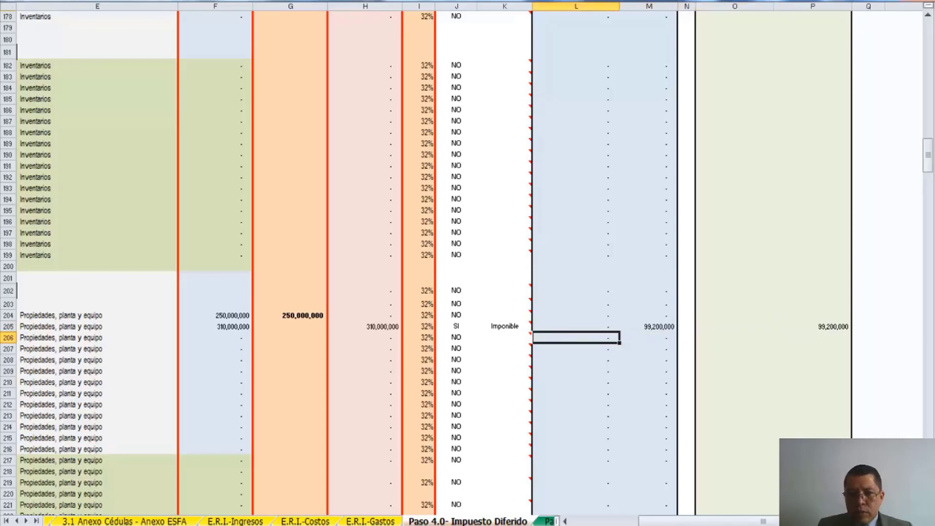
key("Right")
key("Right")
key("Right")
key("Right")
key("Right")
key("Right")
key("Right")
key("Right")
key("Right")
key("Right")
key("Right")
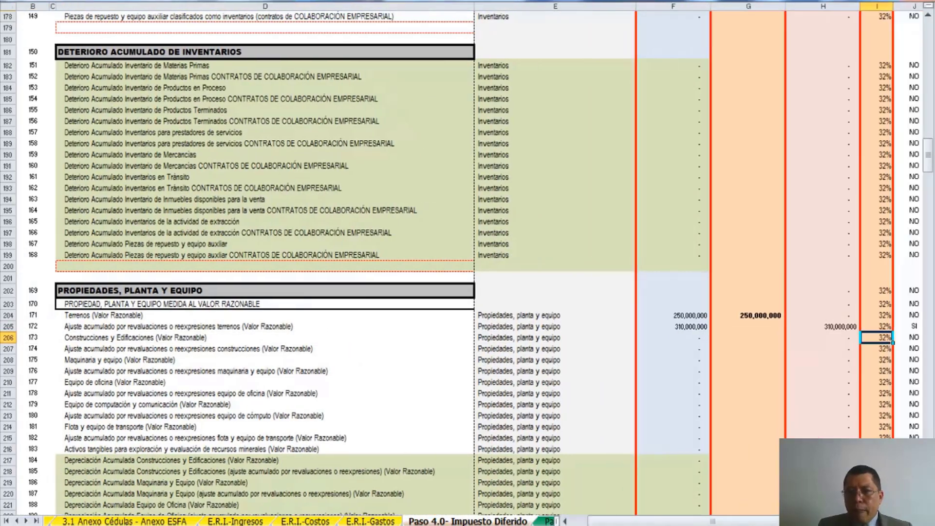
key("Up")
key("Left")
key("Left")
key("Right")
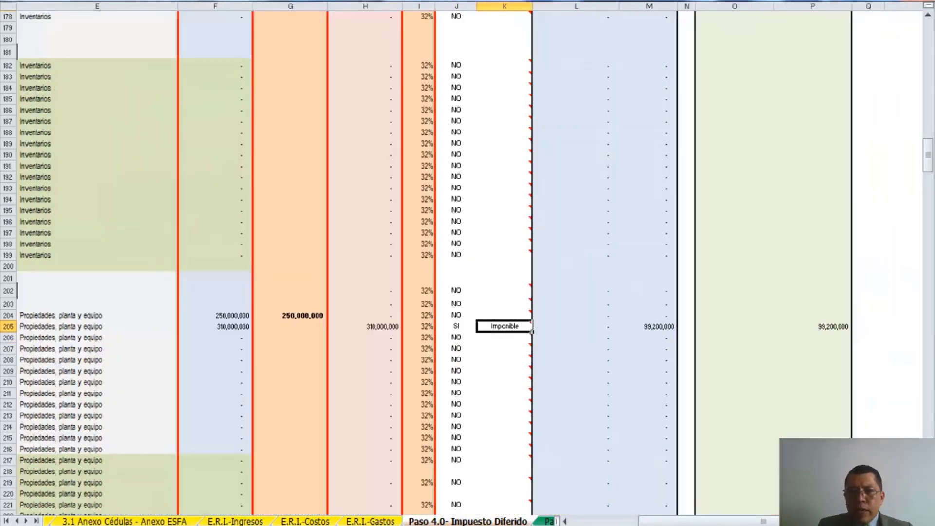
key("Right")
key("Right")
key("Right")
key("Right")
key("Left")
key("Left")
key("Left")
key("Left")
key("Left")
key("Left")
key("Left")
key("Left")
key("Left")
key("Left")
key("Left")
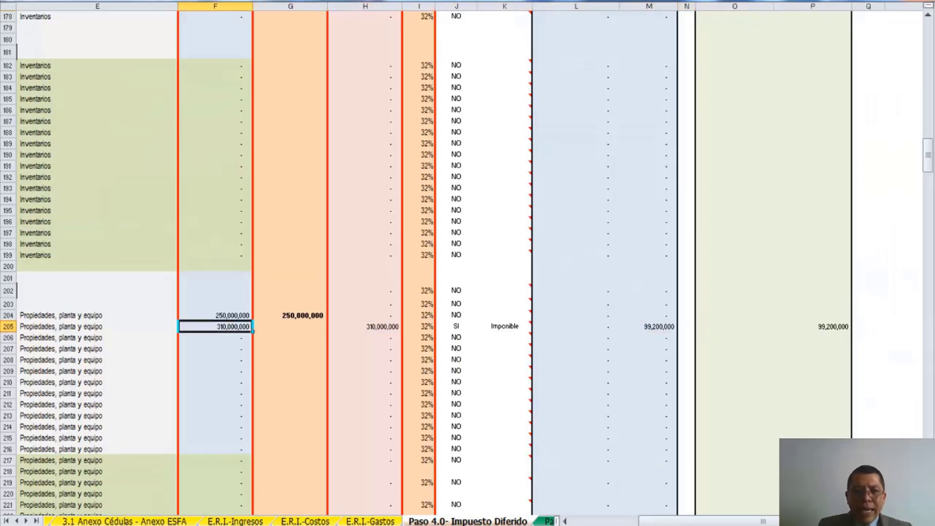
key("Right")
key("Right")
key("Right")
key("Right")
key("Right")
key("Right")
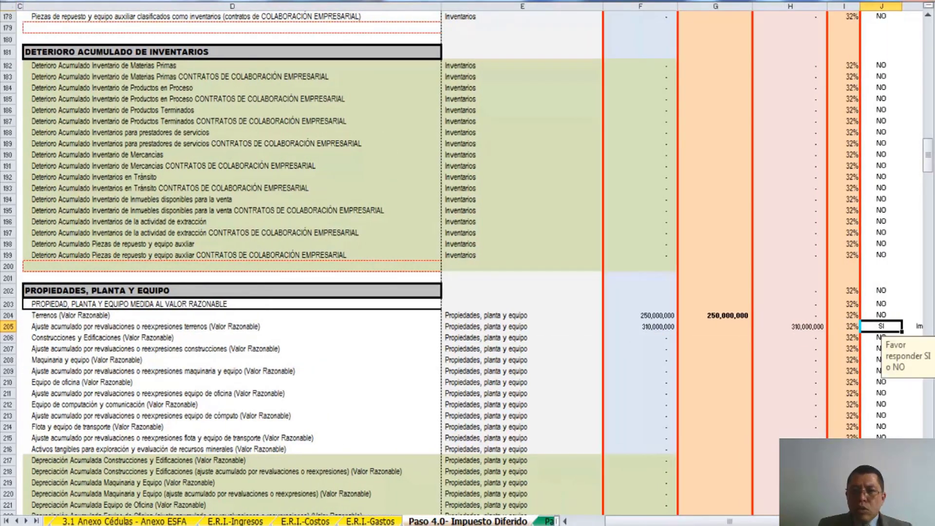
key("Right")
key("Right")
key("Right")
key("Left")
key("Left")
key("Left")
key("Left")
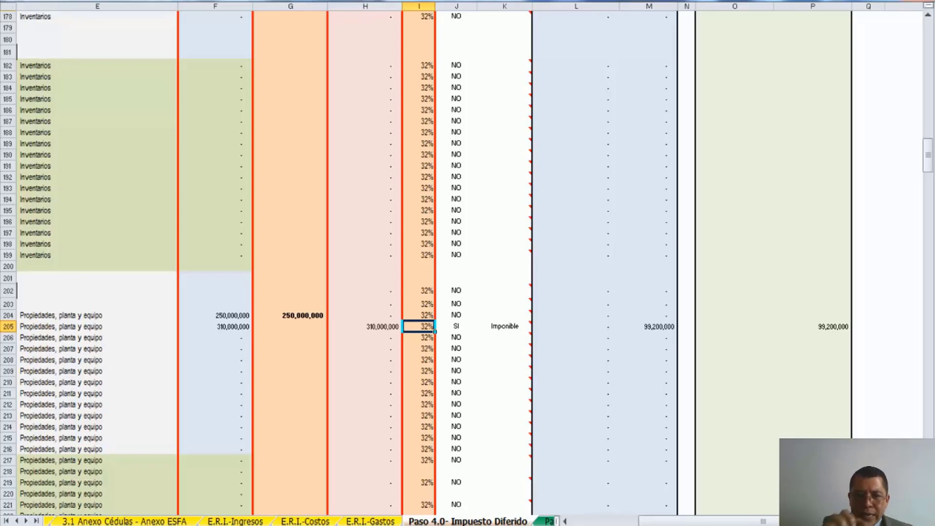
Compare the AÑO GRAVABLE 2019 and 2018 Impuesto diferido headers with the figures in the land revaluation row.
scroll(463, 263, "up", 20)
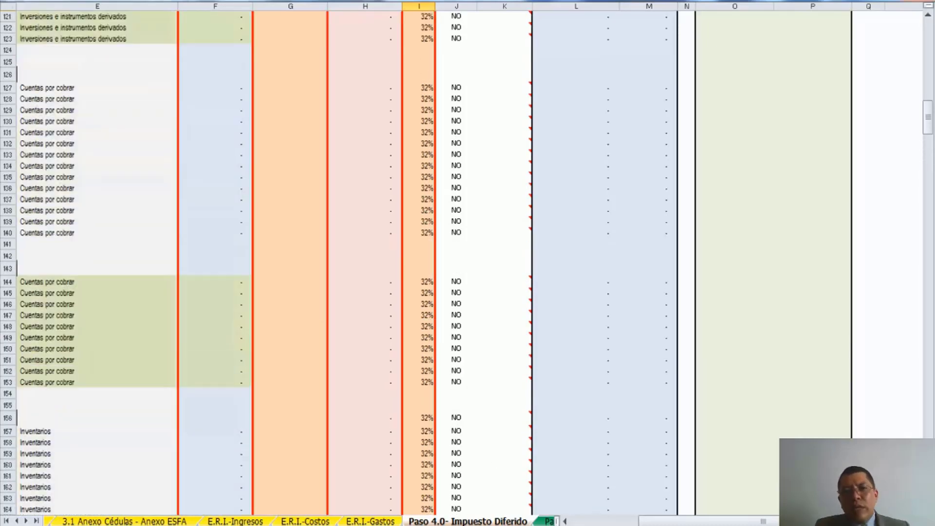
scroll(463, 263, "up", 20)
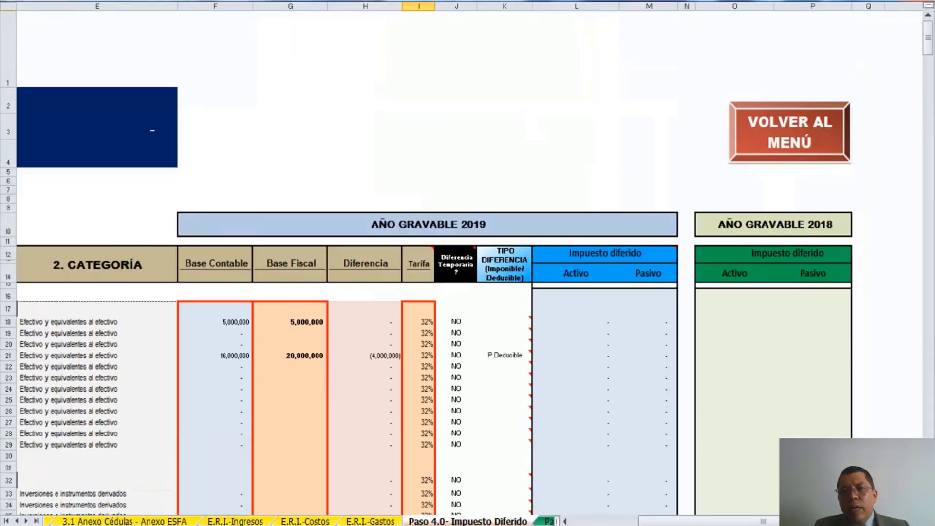
scroll(669, 270, "down", 3)
scroll(670, 269, "up", 3)
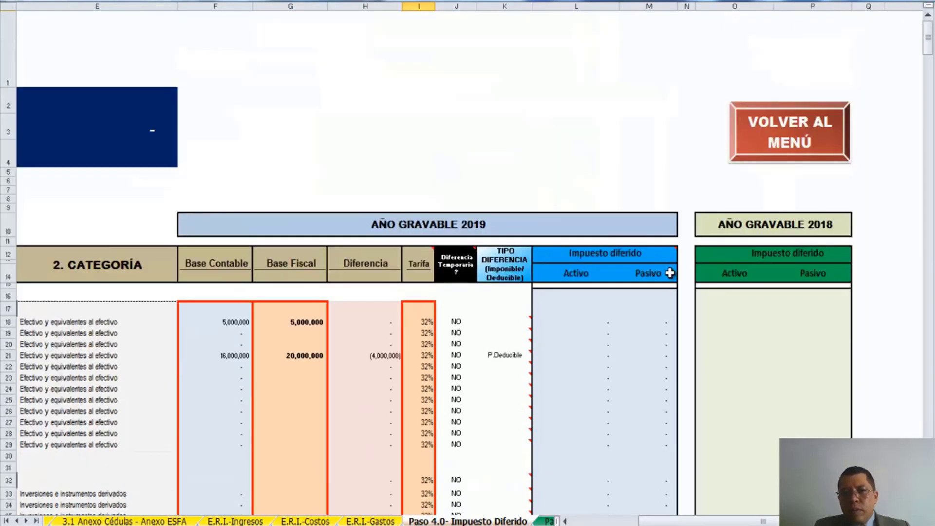
scroll(670, 269, "down", 20)
scroll(670, 277, "down", 20)
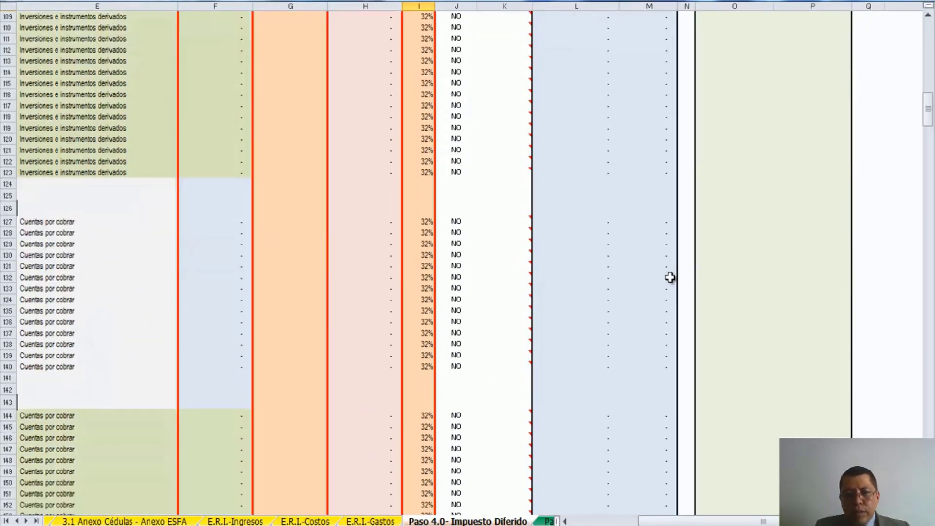
scroll(670, 277, "down", 4)
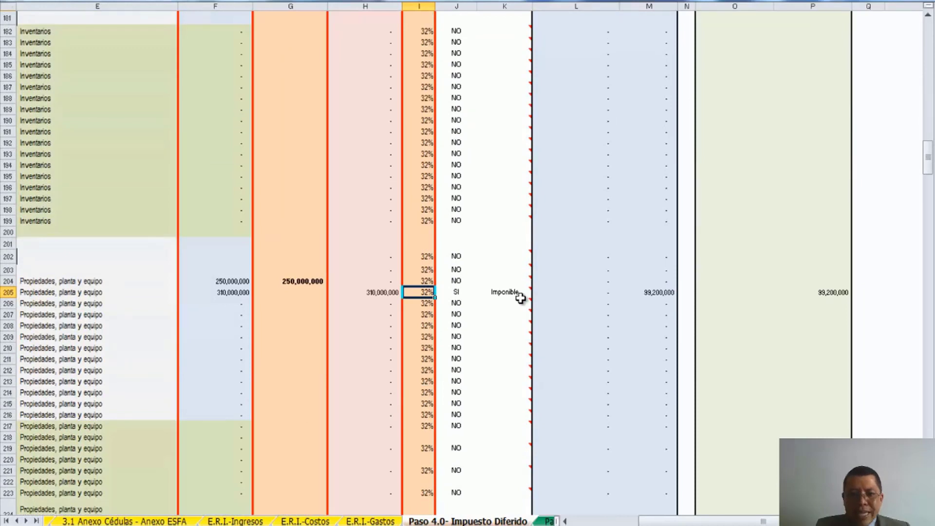
mouse_move(520, 298)
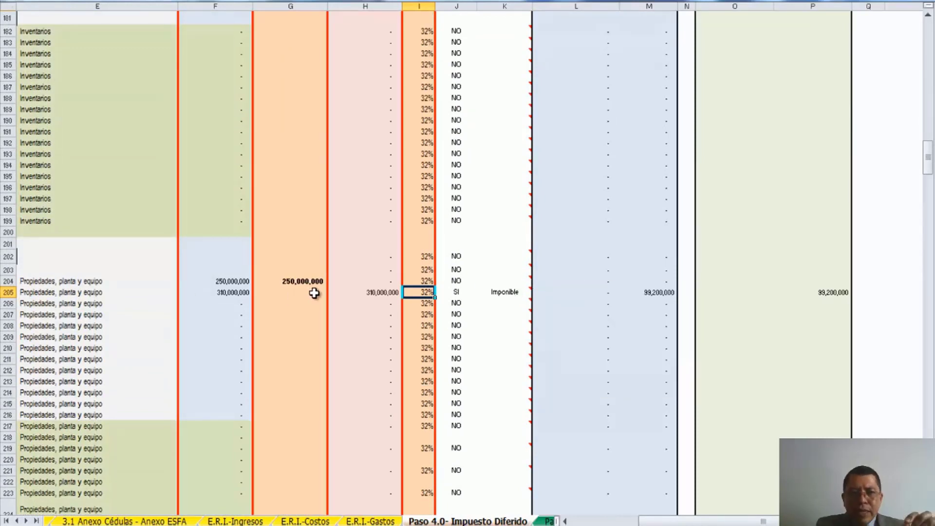
Go back to the start of the deferred tax sheet and return to the workbook's main menu.
scroll(311, 316, "up", 20)
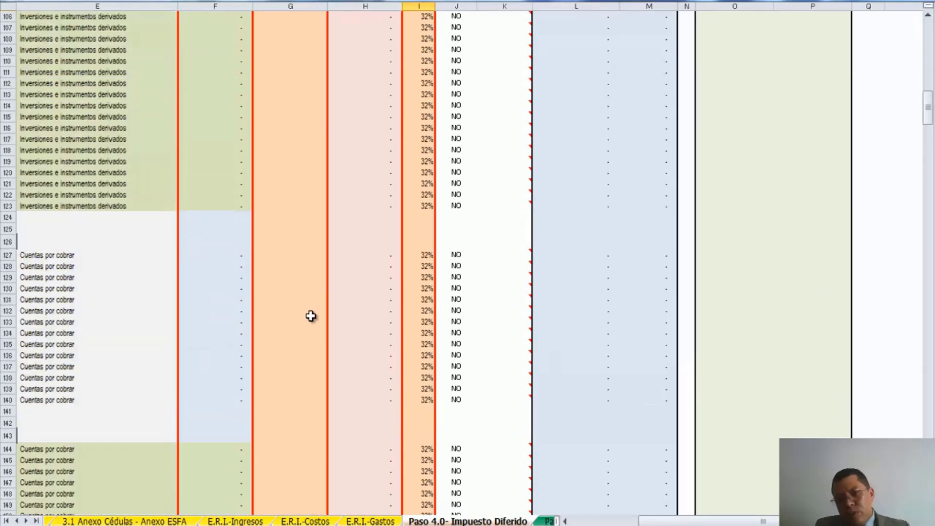
scroll(310, 316, "up", 20)
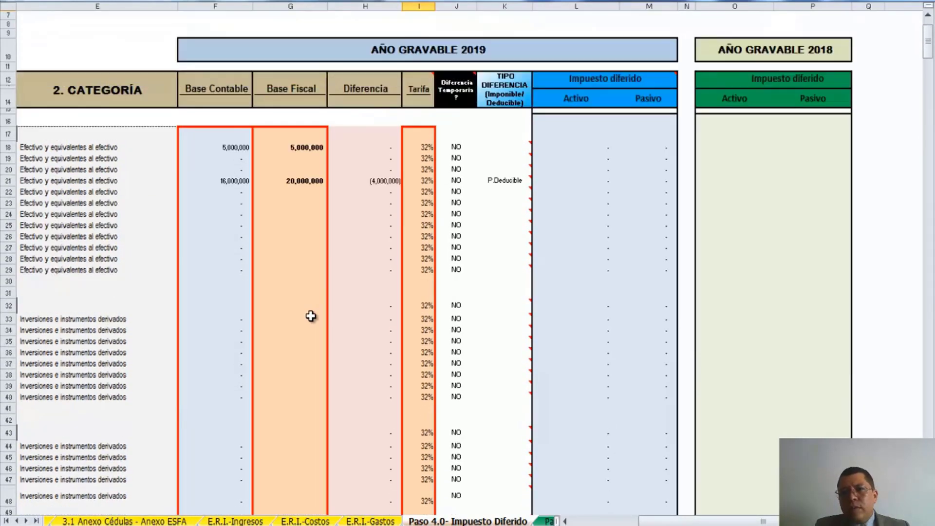
left_click(744, 27)
scroll(512, 230, "down", 5)
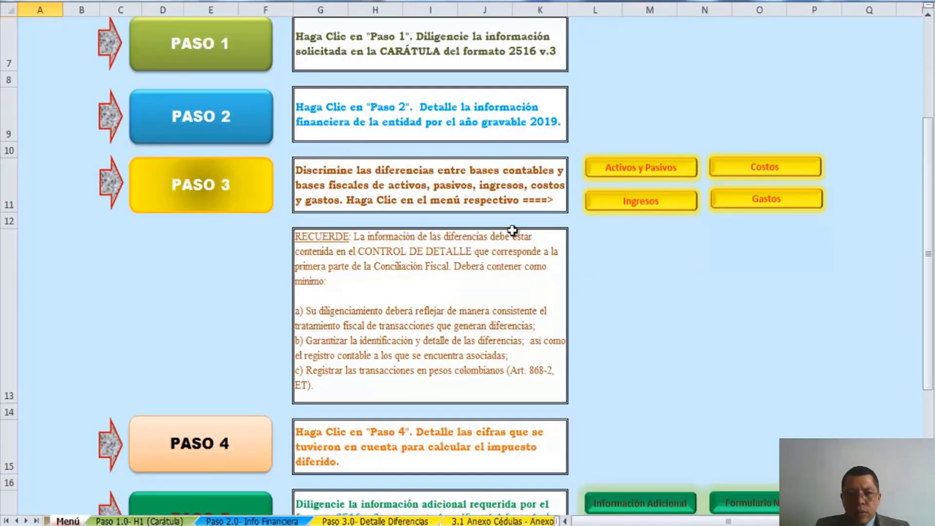
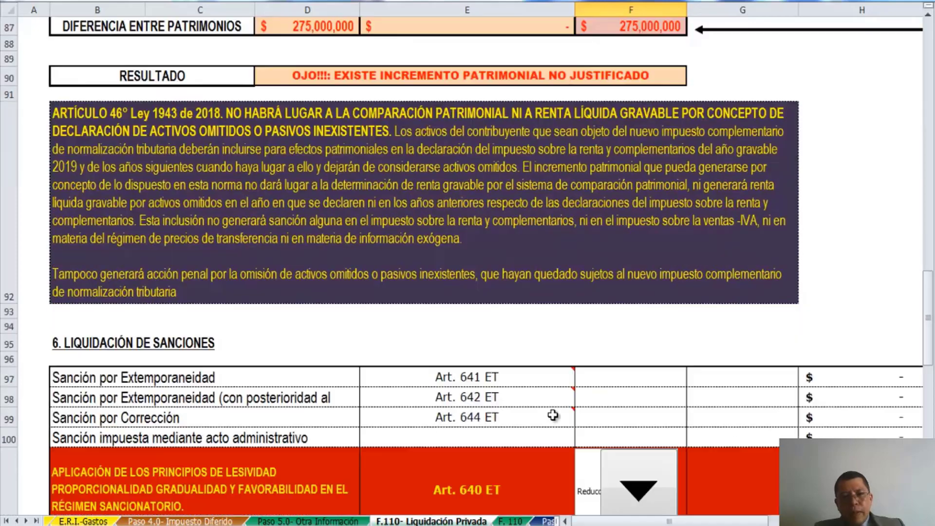
Inspect the amount cell for Sanción por Extemporaneidad in section 6, Liquidación de Sanciones, leaving it unedited.
scroll(553, 414, "up", 2)
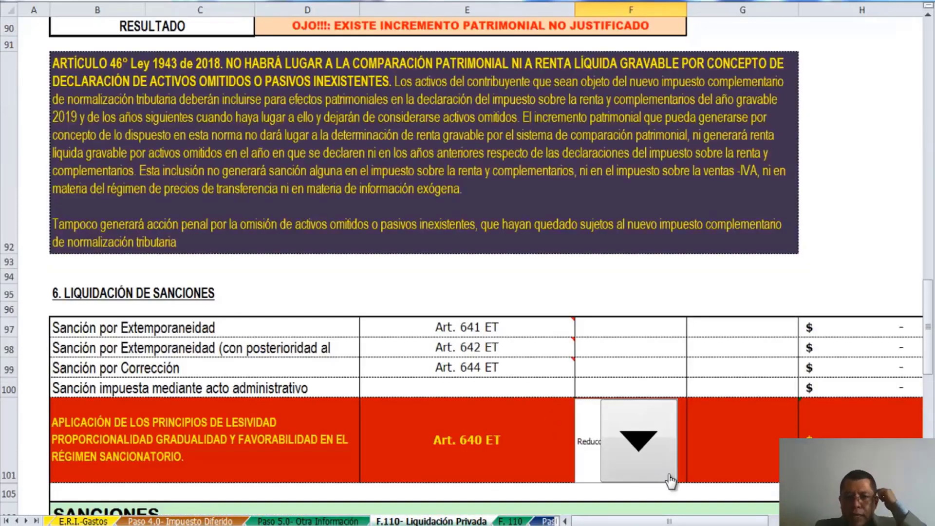
left_click_drag(670, 521, 699, 522)
left_click(742, 331)
double_click(742, 330)
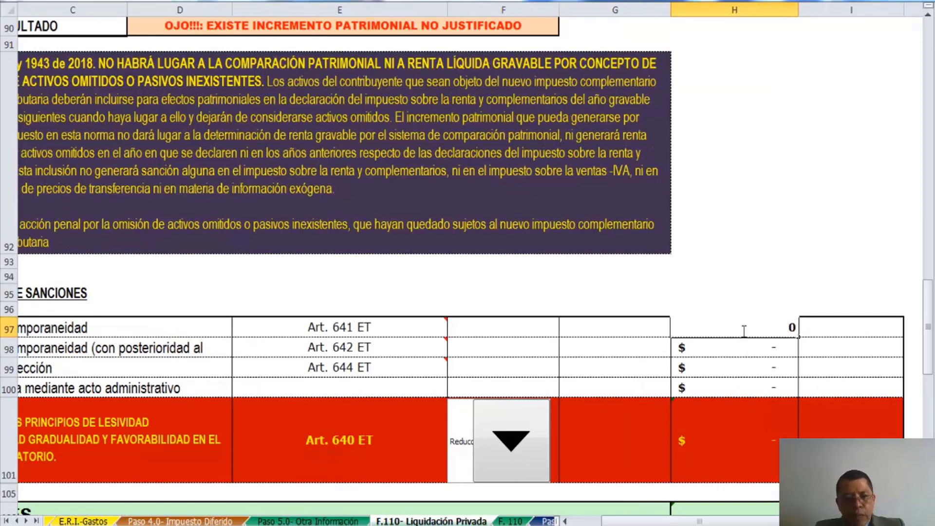
key("Escape")
key("Escape")
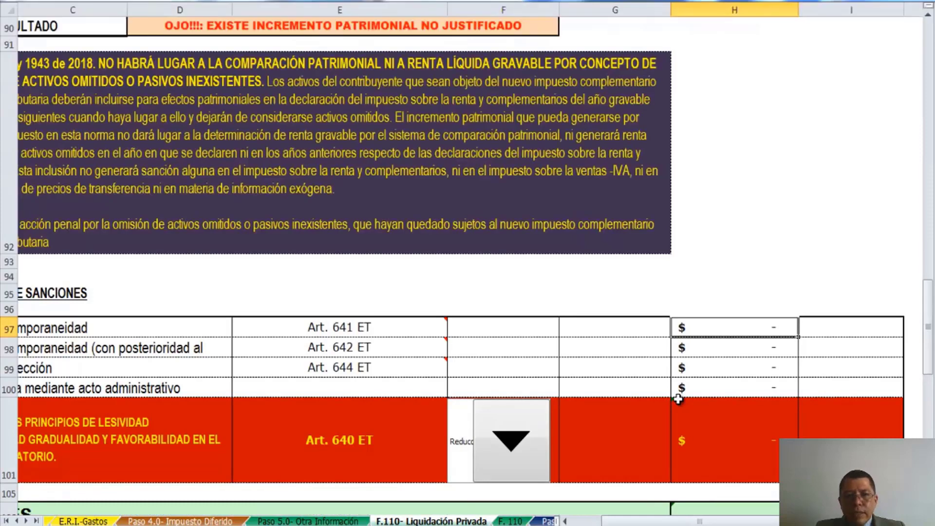
Read the legal notes attached to the Art. 641 ET, Art. 642 ET and Art. 644 ET sanctions.
scroll(677, 395, "down", 1)
mouse_move(394, 95)
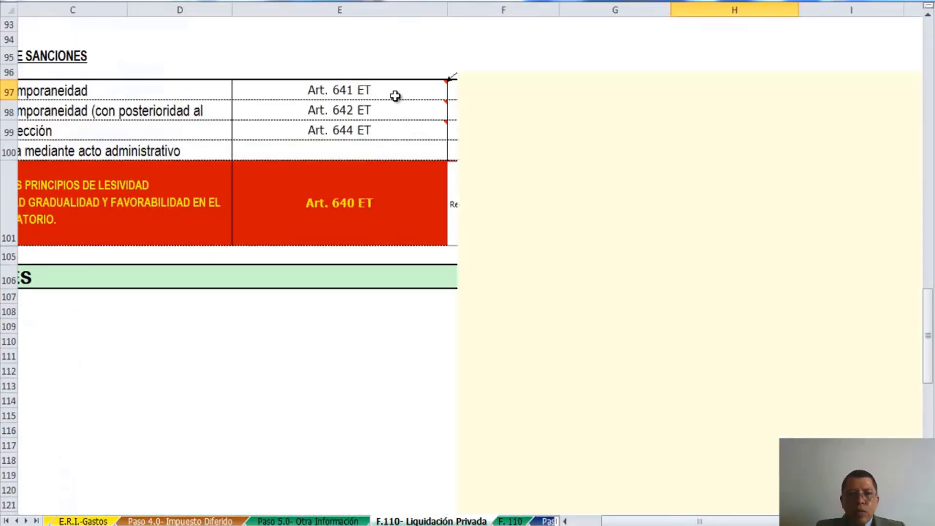
left_click_drag(635, 524, 621, 523)
mouse_move(419, 110)
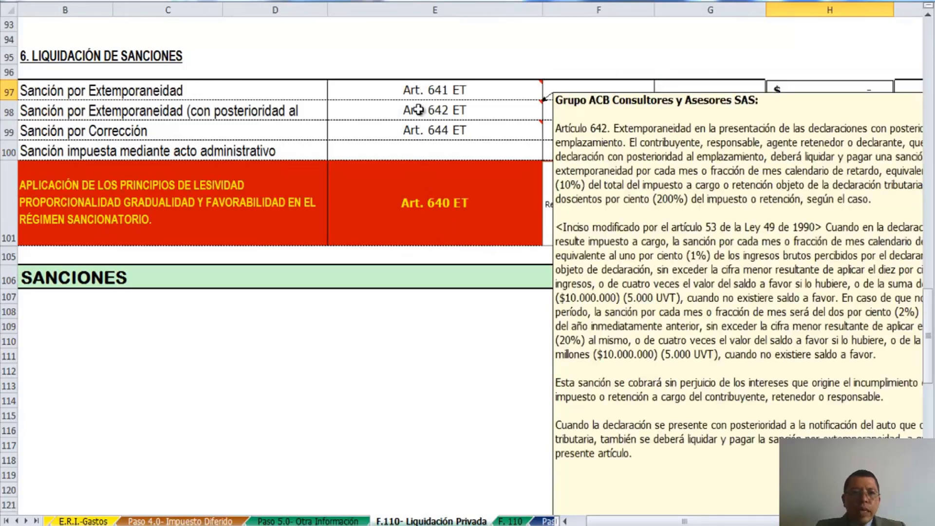
mouse_move(414, 139)
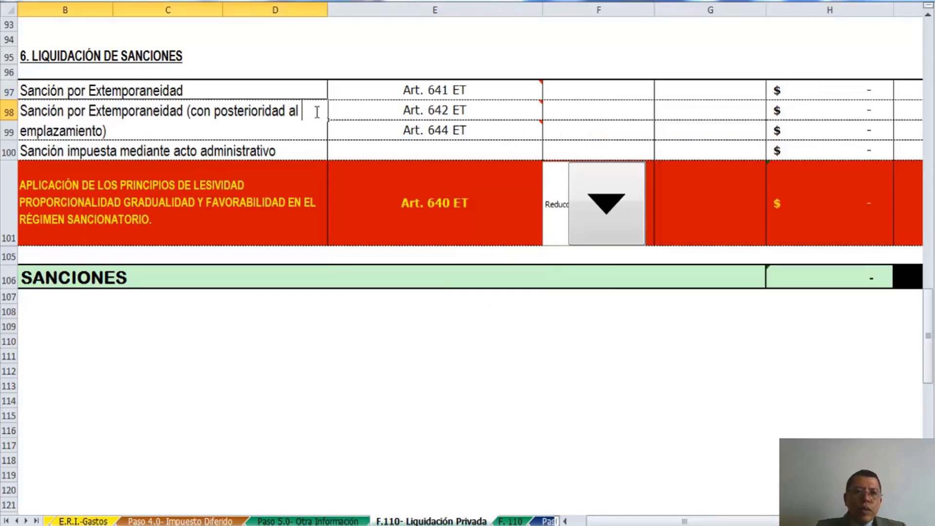
Review the sanction reduction choices offered for Art. 640 ET and close the list without choosing one.
left_click(343, 176)
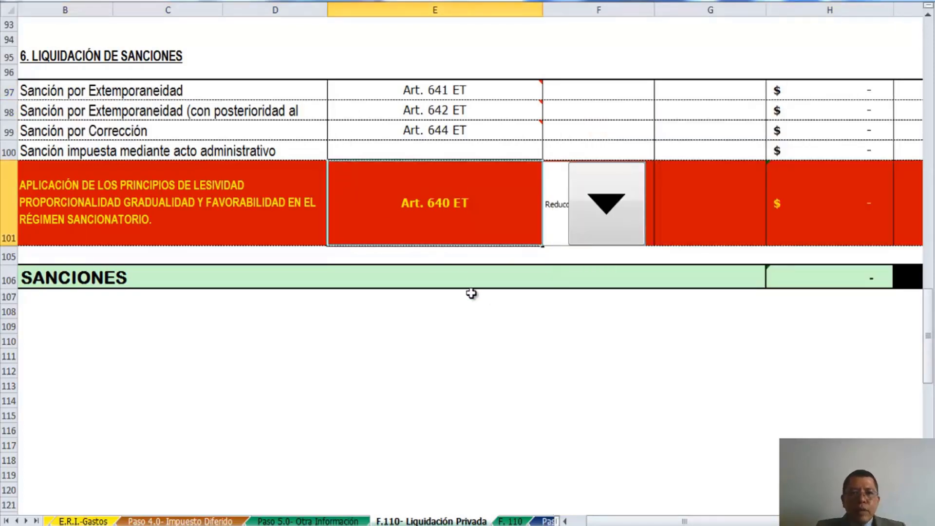
left_click(606, 203)
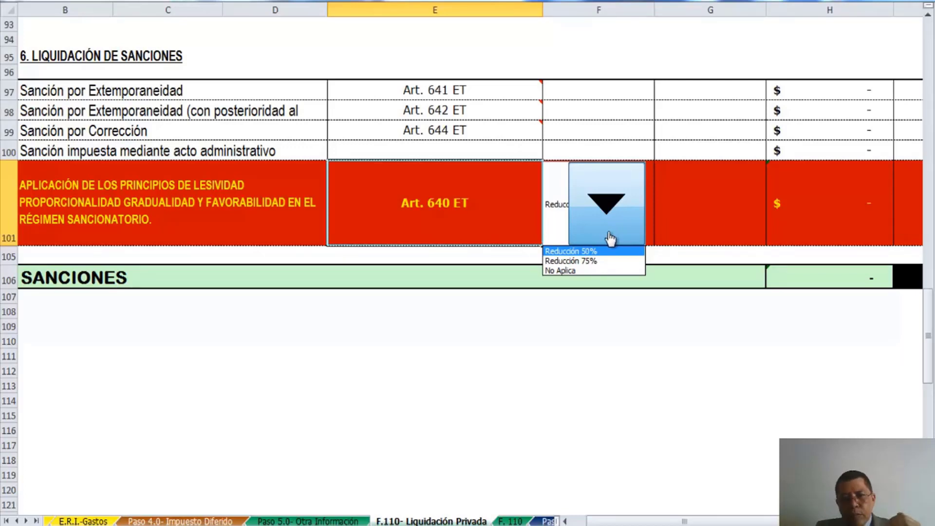
left_click(477, 357)
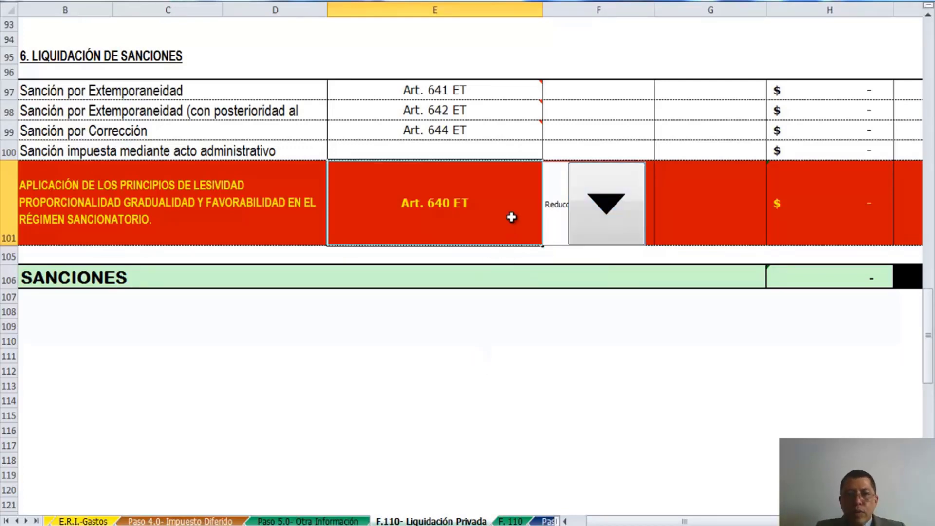
Return from Liquidación Privada to the main menu and open Paso 6, the Conciliación Renta sheet.
left_click_drag(929, 355, 920, 71)
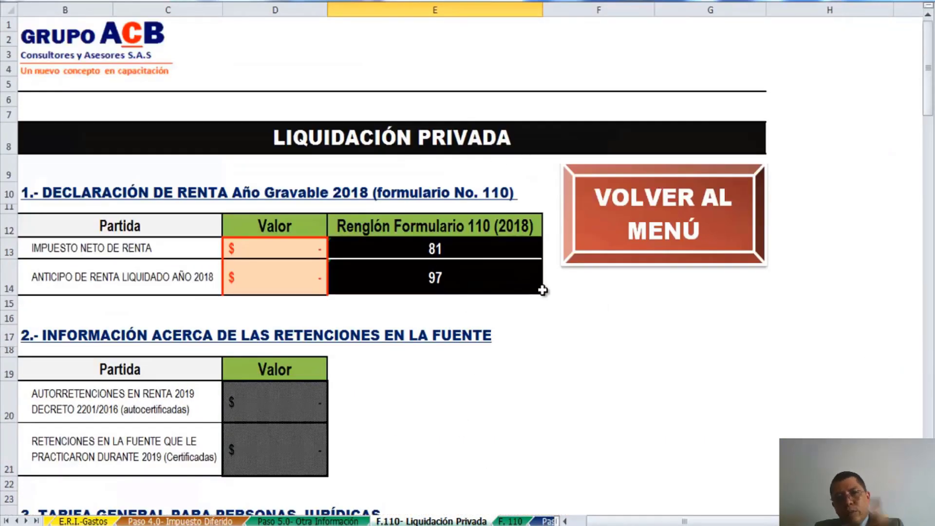
left_click(609, 225)
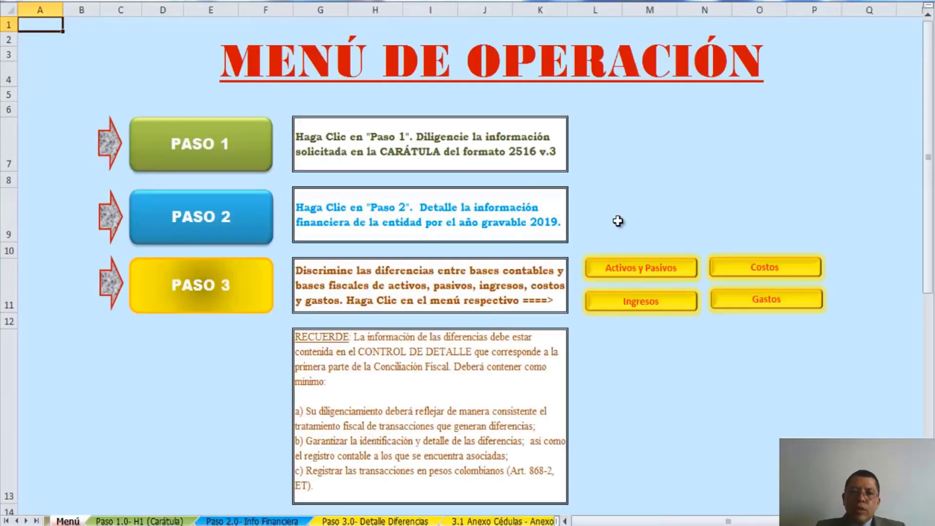
scroll(573, 291, "down", 4)
scroll(573, 290, "up", 1)
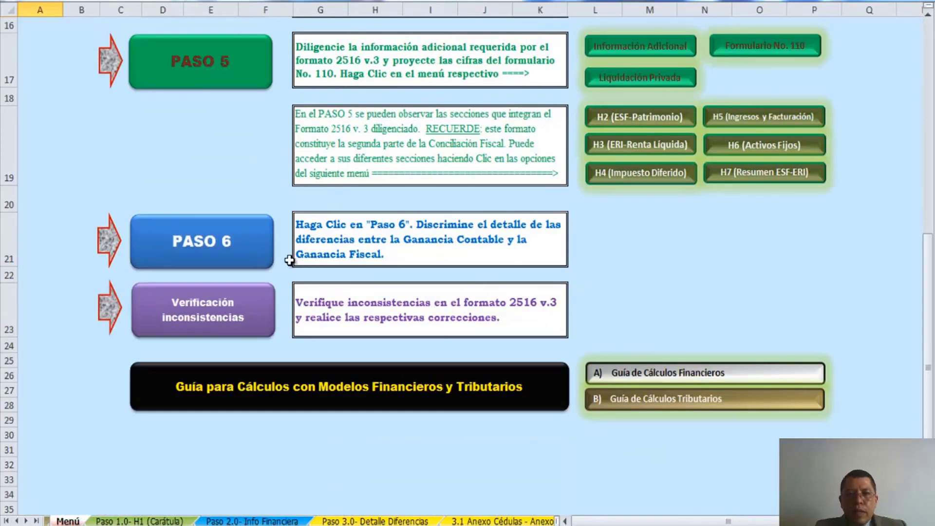
left_click(247, 244)
Look through the Conciliación Renta sheet down to Renta Líquida Ordinaria del Ejercicio and return to the Info Adicional H3 heading.
scroll(321, 240, "down", 1)
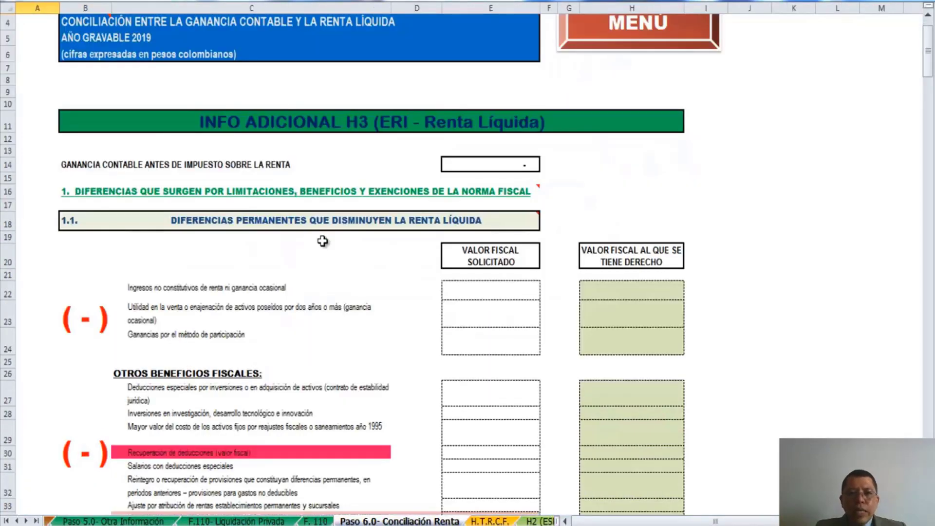
scroll(323, 240, "up", 1)
scroll(323, 241, "down", 12)
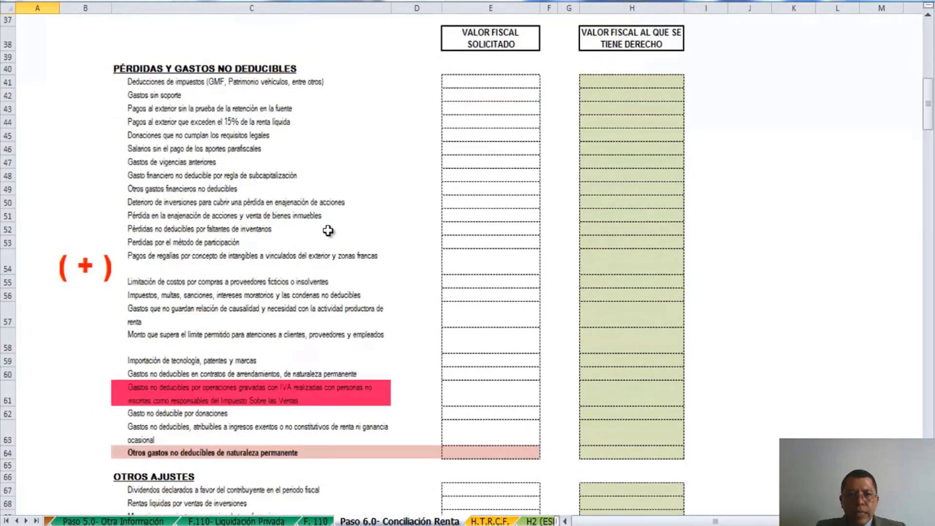
scroll(328, 231, "down", 20)
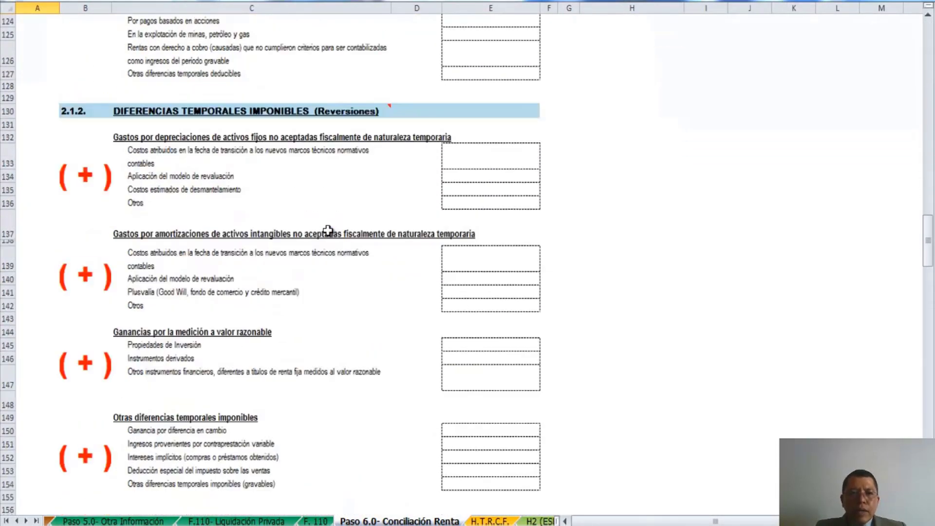
scroll(327, 231, "down", 20)
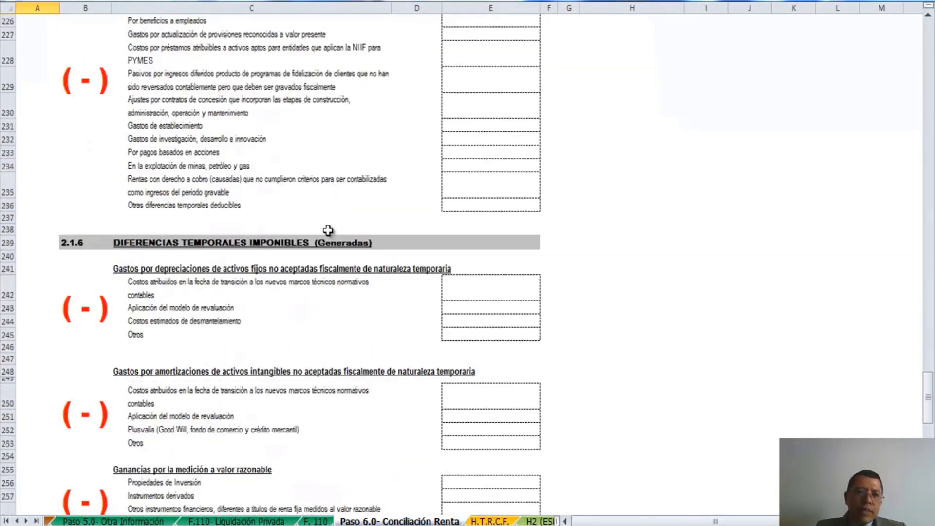
scroll(328, 230, "down", 20)
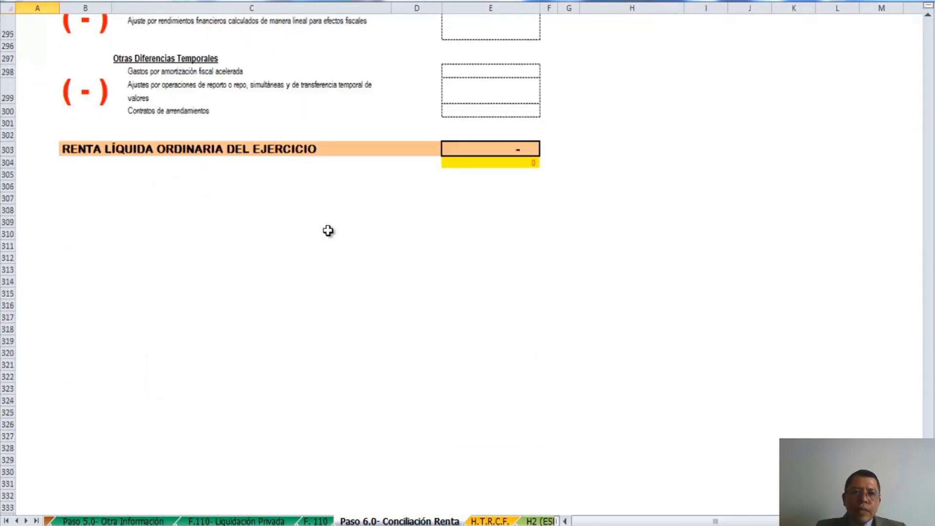
scroll(328, 231, "up", 8)
scroll(328, 231, "up", 20)
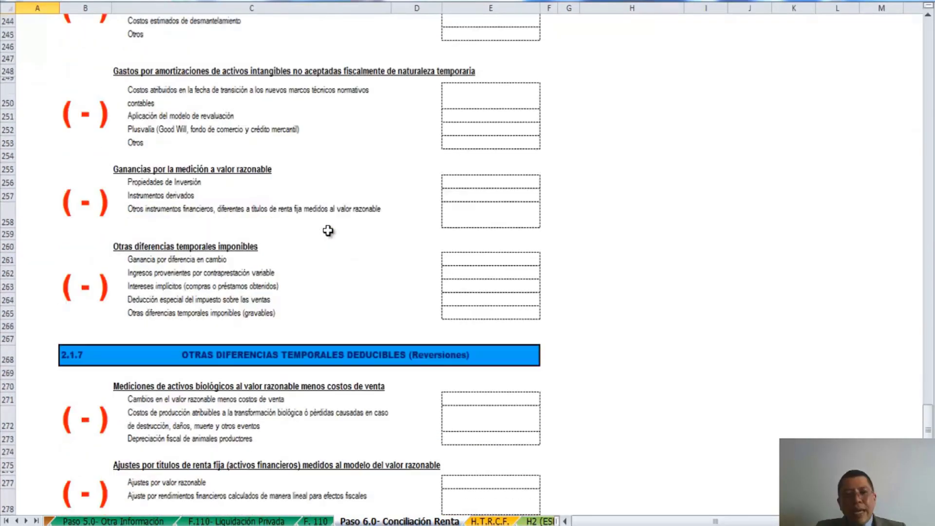
scroll(331, 231, "up", 20)
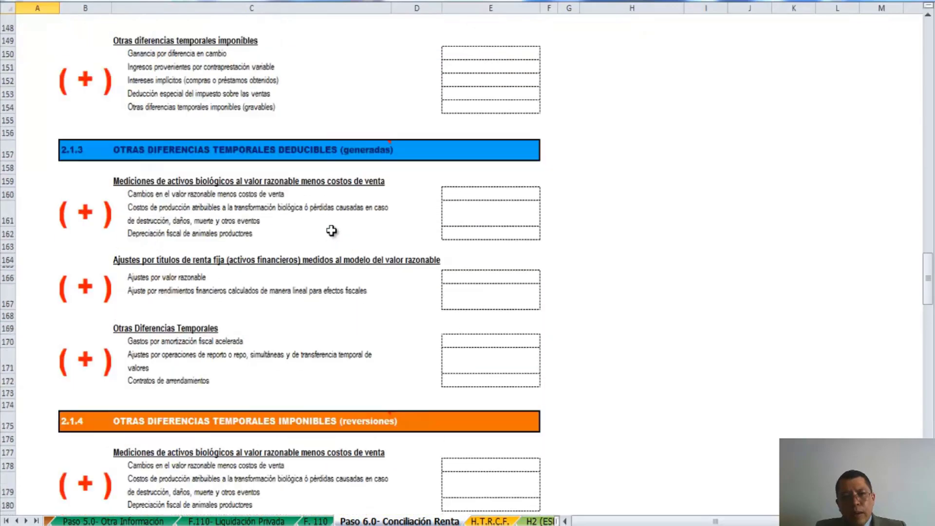
left_click(446, 251)
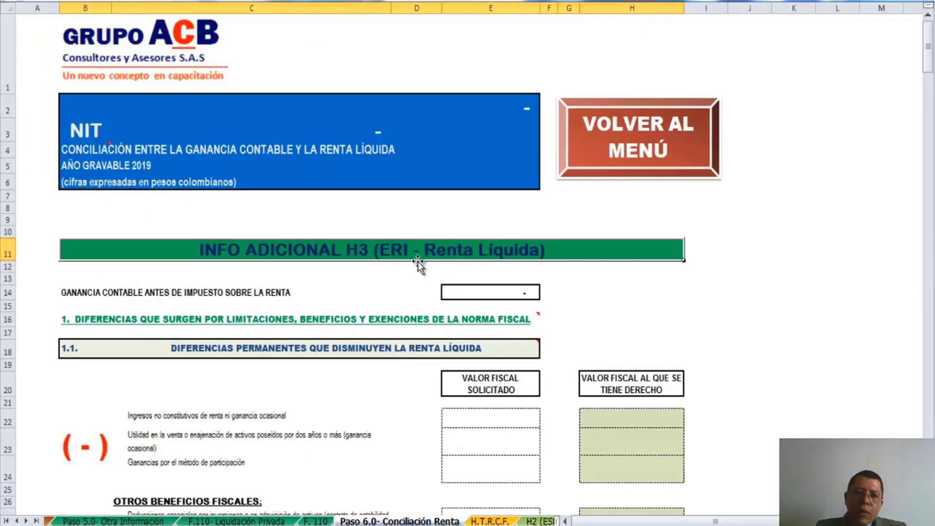
Review the items in section 1.1, permanent differences that decrease the Renta Líquida, and the start of section 1.2.
scroll(440, 263, "down", 1)
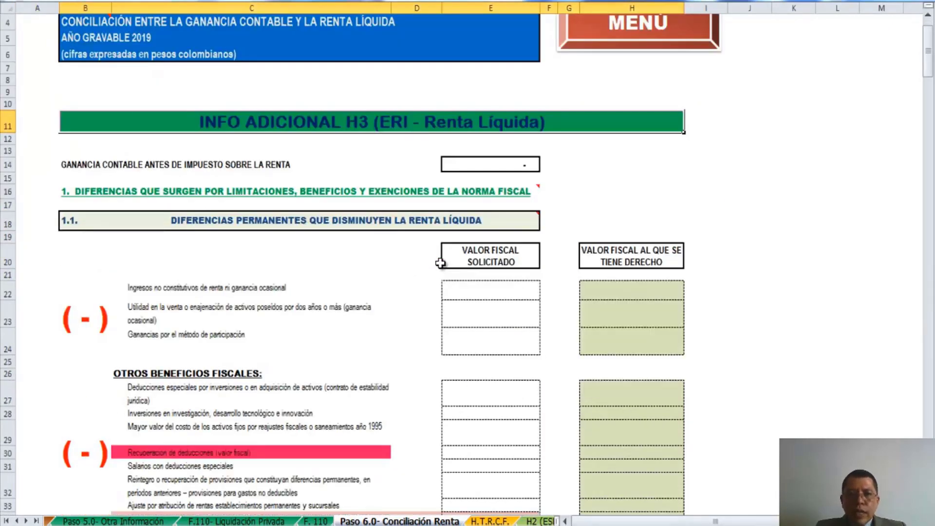
scroll(441, 263, "up", 1)
scroll(440, 263, "down", 1)
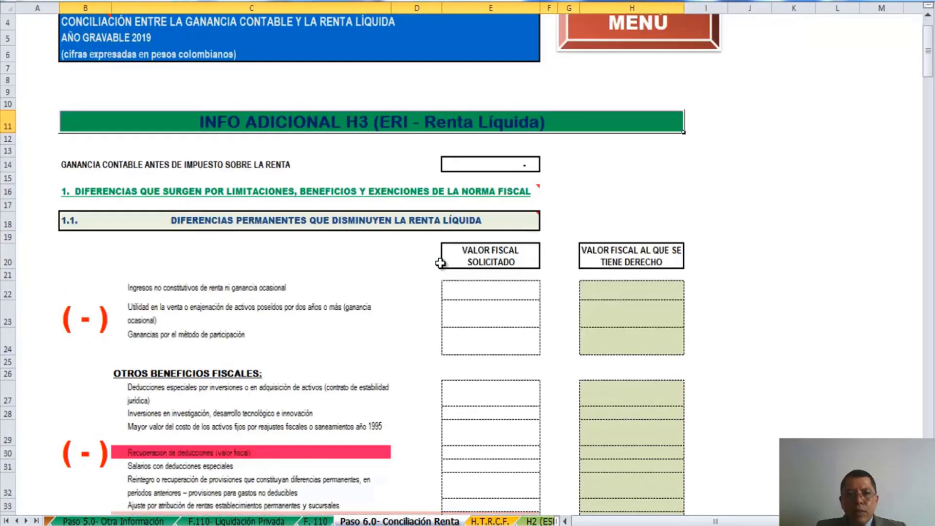
scroll(440, 263, "down", 2)
scroll(441, 264, "down", 3)
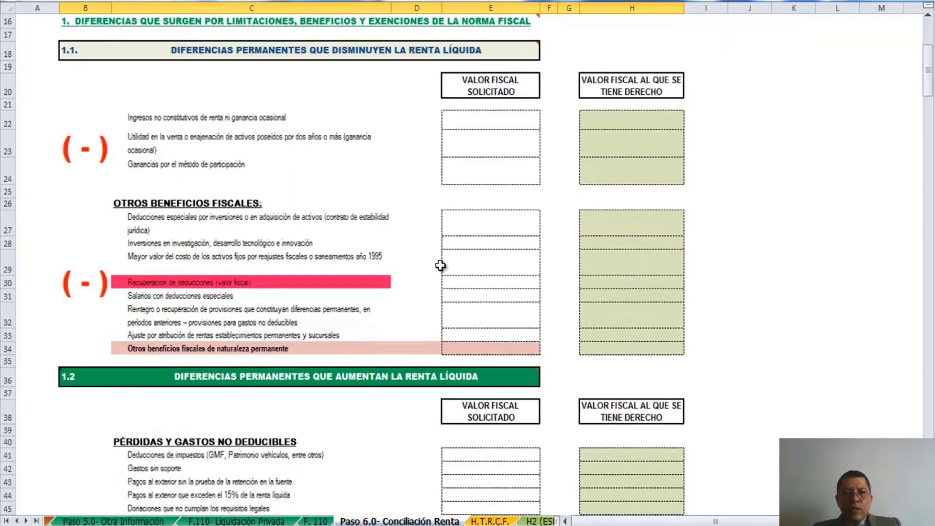
scroll(441, 265, "up", 3)
scroll(440, 264, "up", 3)
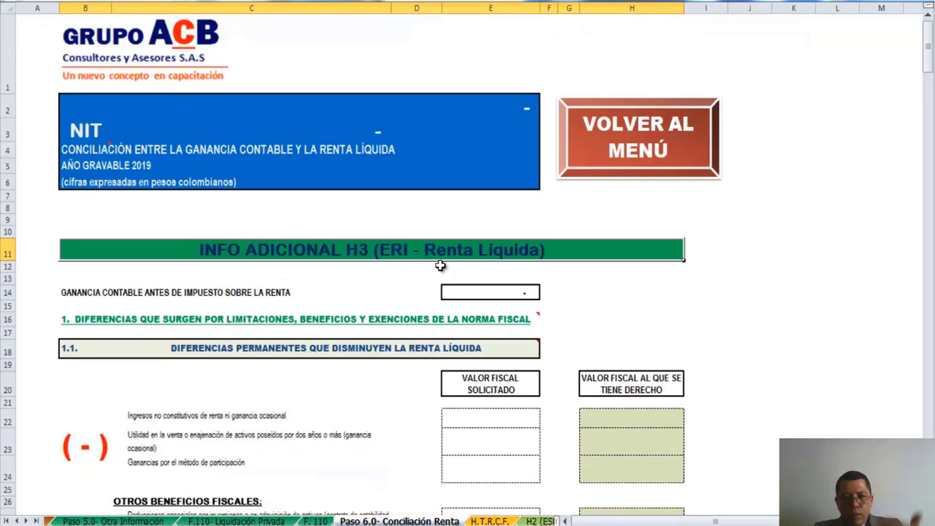
scroll(440, 265, "down", 5)
scroll(440, 265, "up", 5)
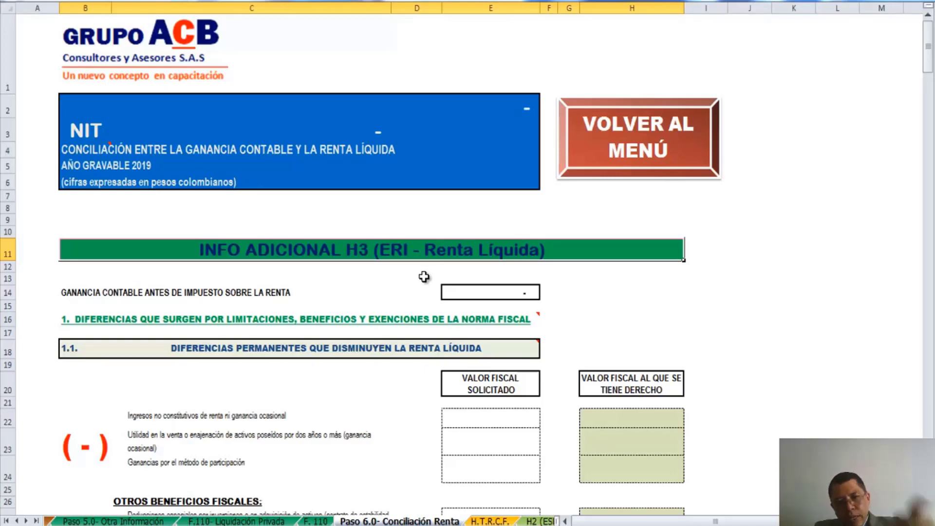
Return from Conciliación Renta to the main menu and open the Verificación inconsistencias sheet.
left_click(616, 162)
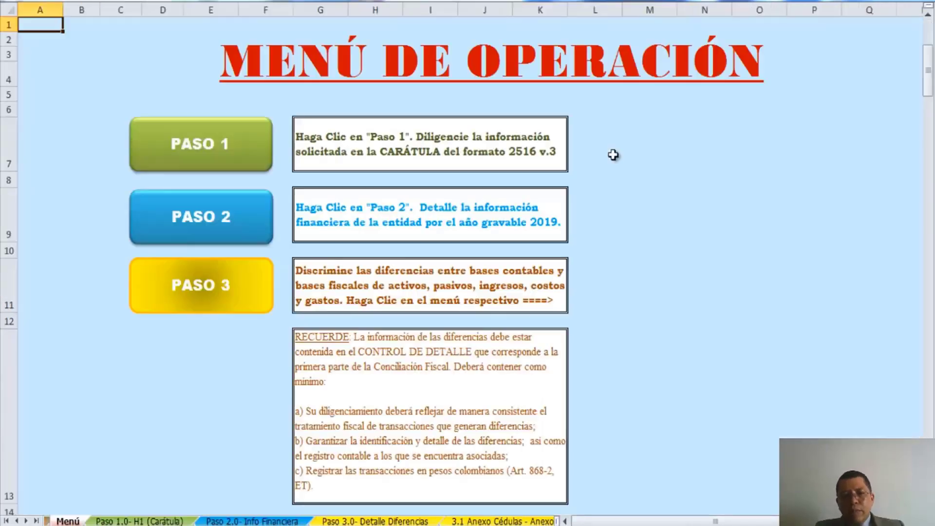
scroll(560, 224, "down", 5)
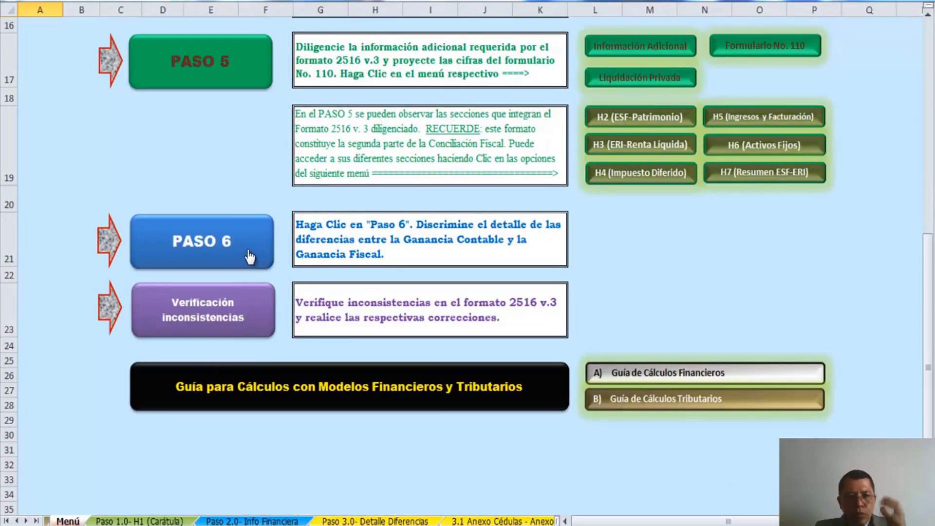
left_click(242, 308)
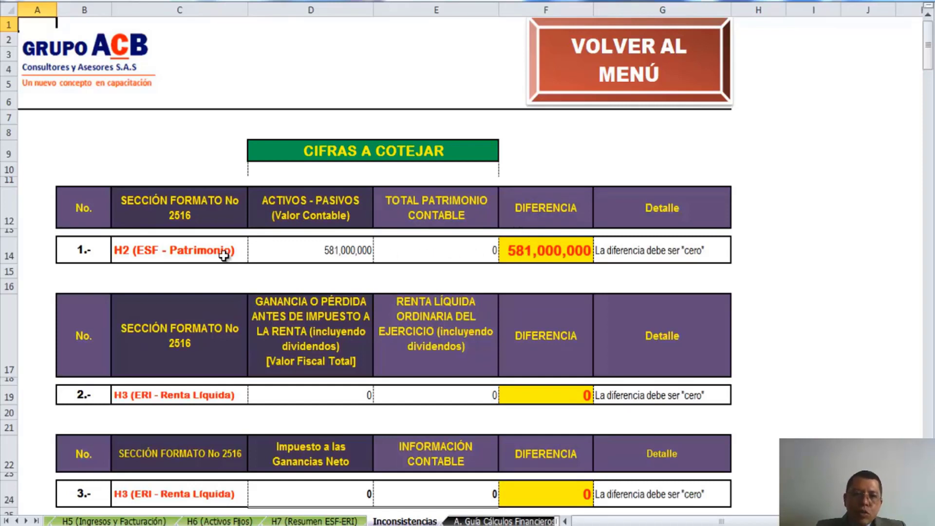
Go back through the main menu to H2 (ESF-Patrimonio) and find the Patrimonio (Activos - Pasivos) row.
left_click(627, 59)
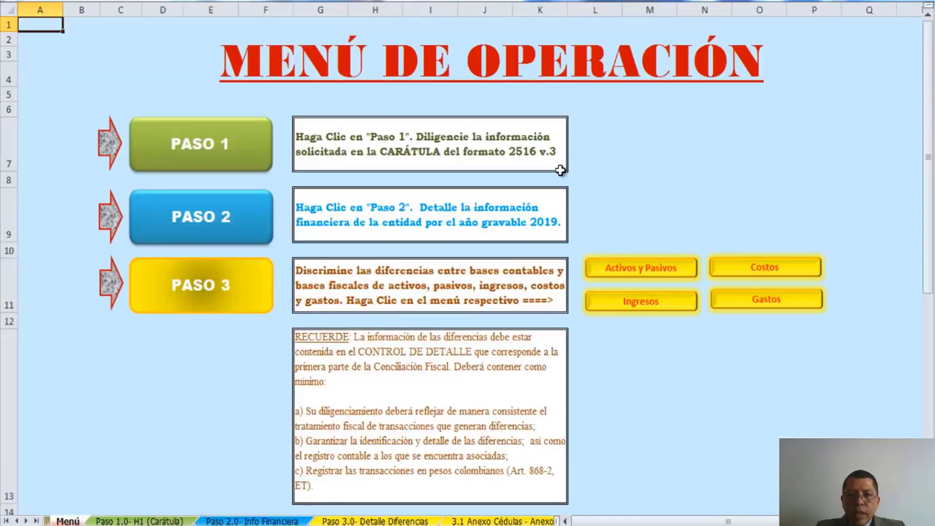
scroll(558, 195, "down", 5)
scroll(559, 204, "up", 3)
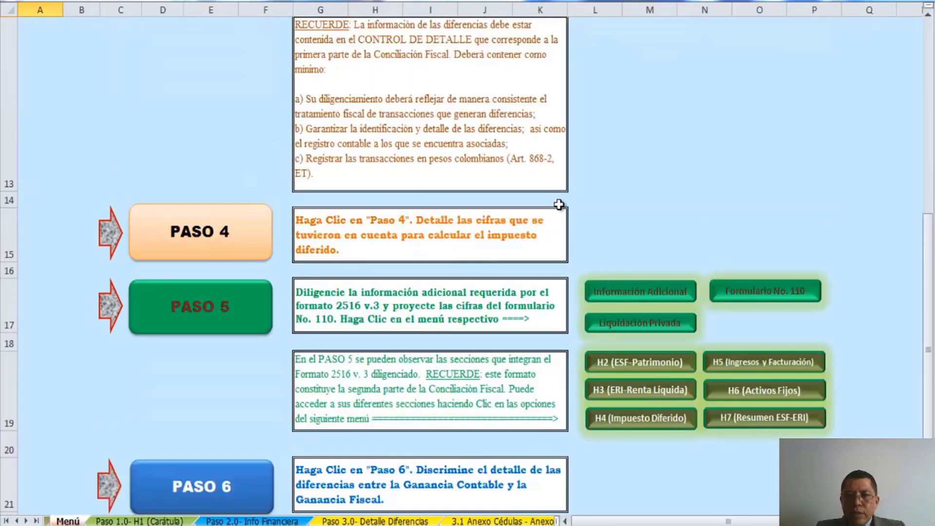
left_click(610, 366)
scroll(578, 343, "down", 20)
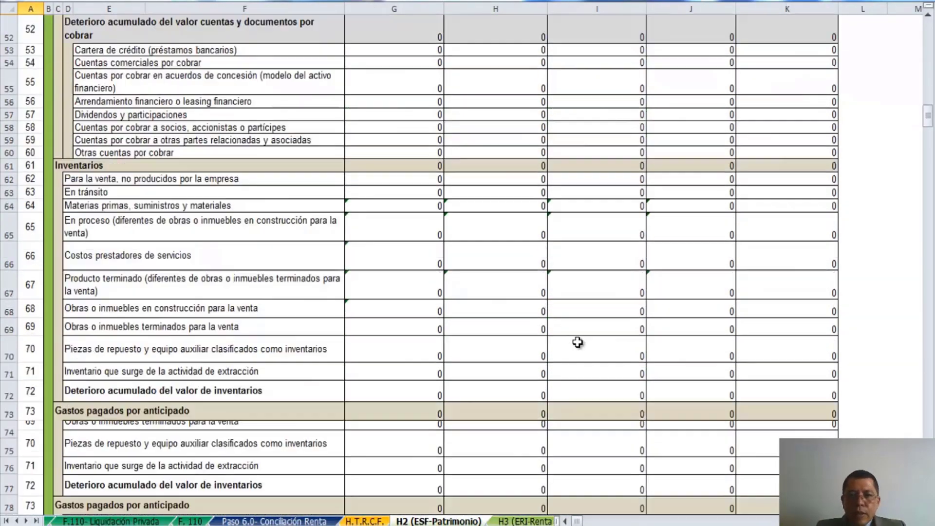
scroll(577, 343, "down", 20)
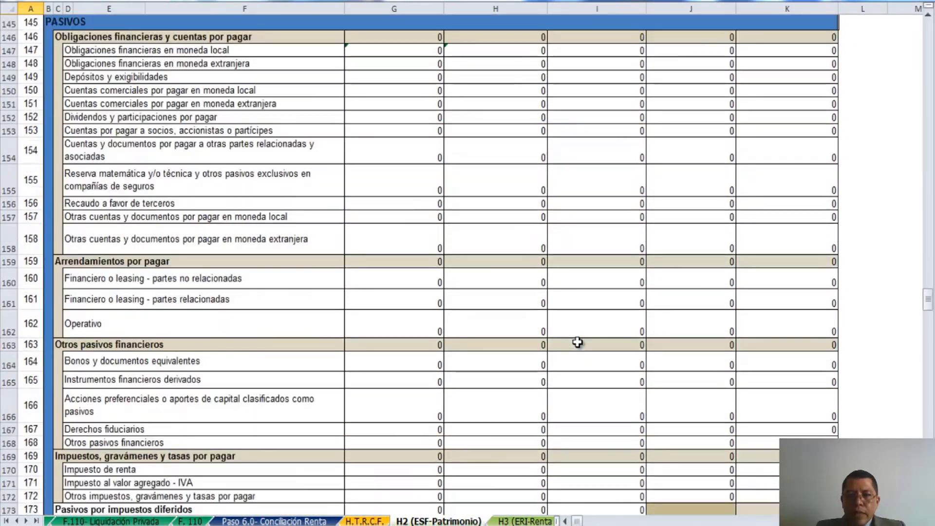
scroll(577, 343, "down", 7)
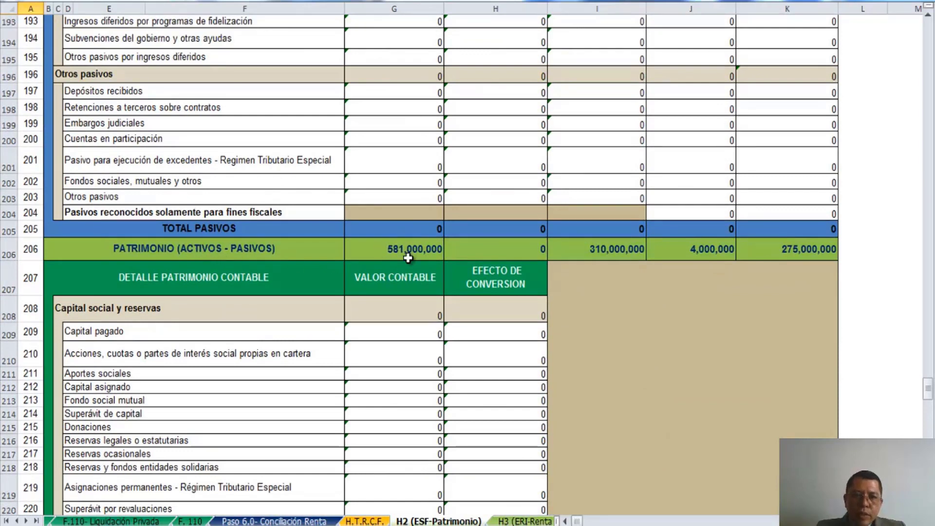
Examine the Detalle Patrimonio Contable lines from Capital pagado down to Total Patrimonio Contable, leaving them unedited.
left_click(403, 334)
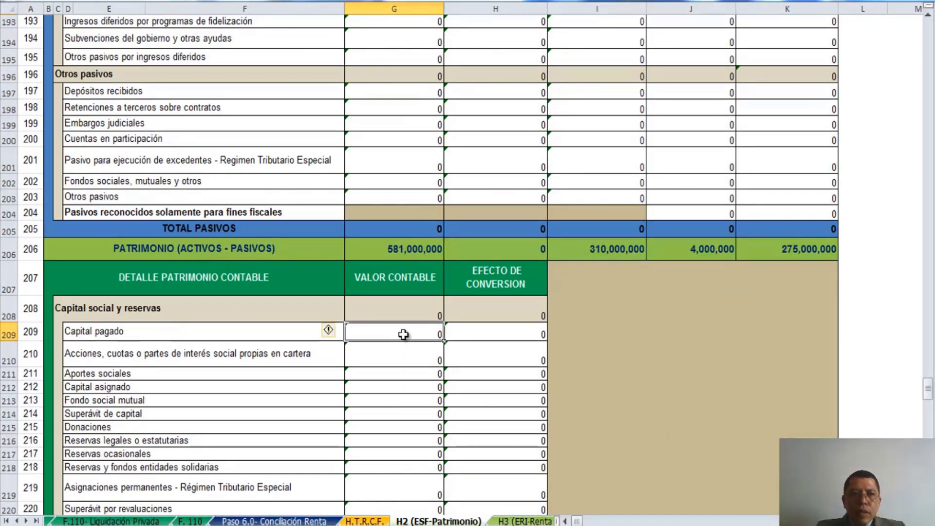
scroll(403, 334, "down", 2)
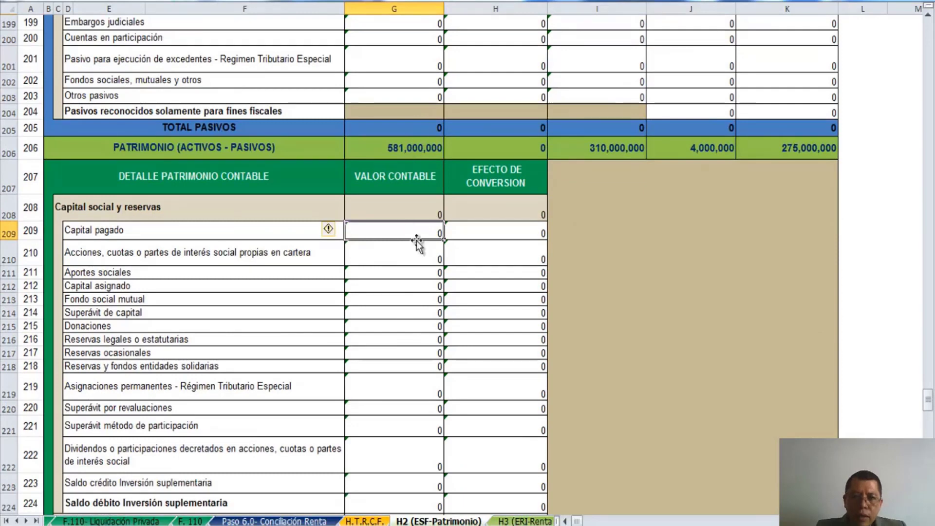
scroll(419, 223, "down", 2)
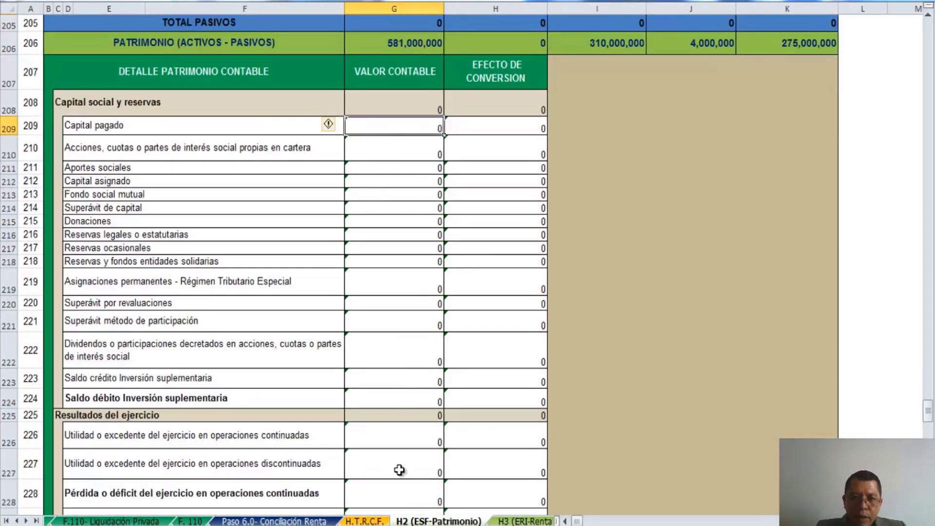
scroll(400, 470, "down", 7)
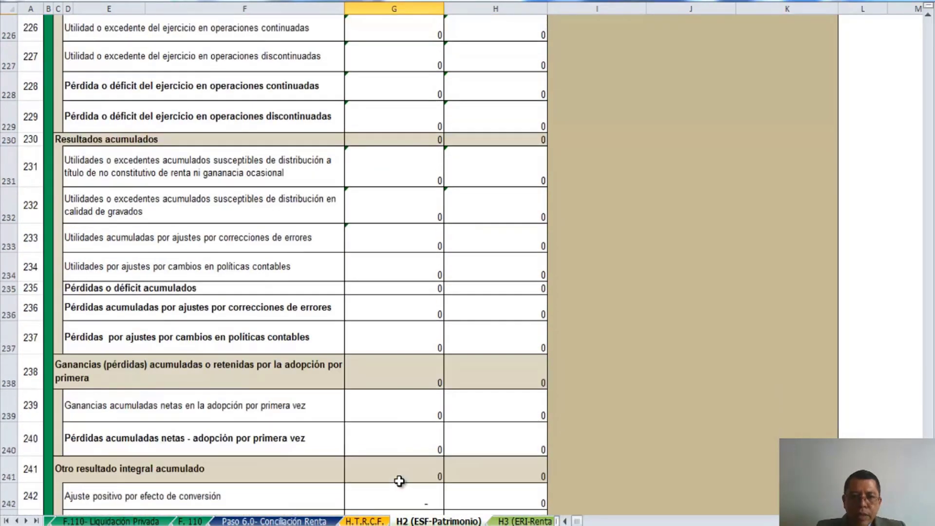
scroll(399, 481, "down", 2)
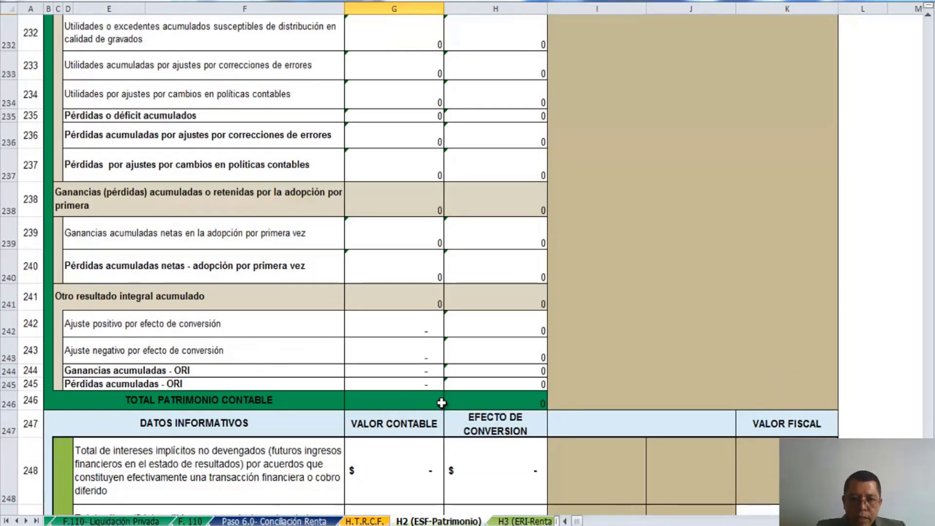
scroll(417, 401, "up", 12)
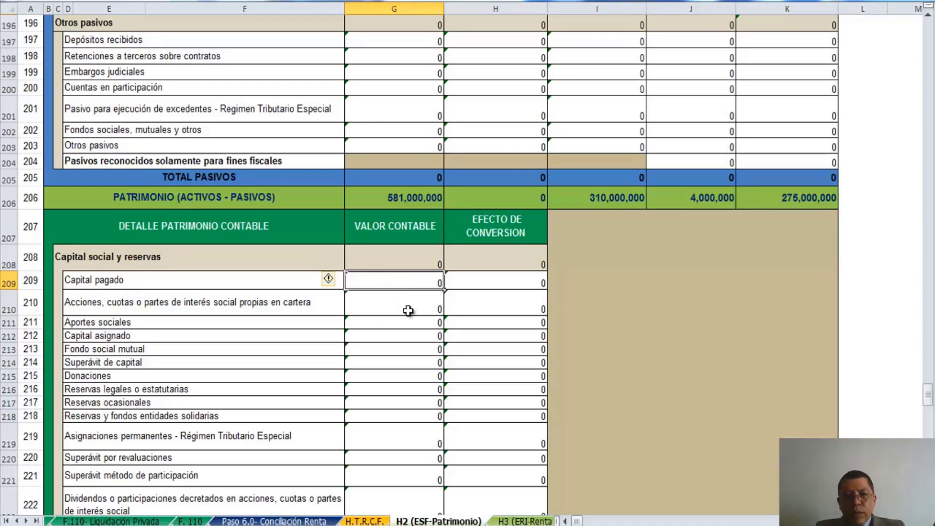
Leave H2 (ESF-Patrimonio) for the main menu and open Paso 2, the Info Financiera sheet.
scroll(406, 336, "down", 1)
scroll(404, 341, "up", 20)
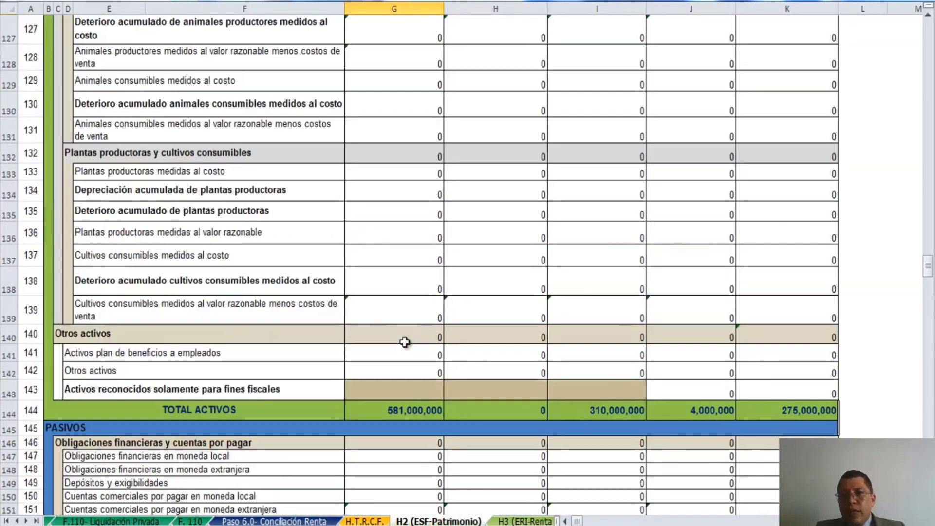
scroll(404, 341, "up", 20)
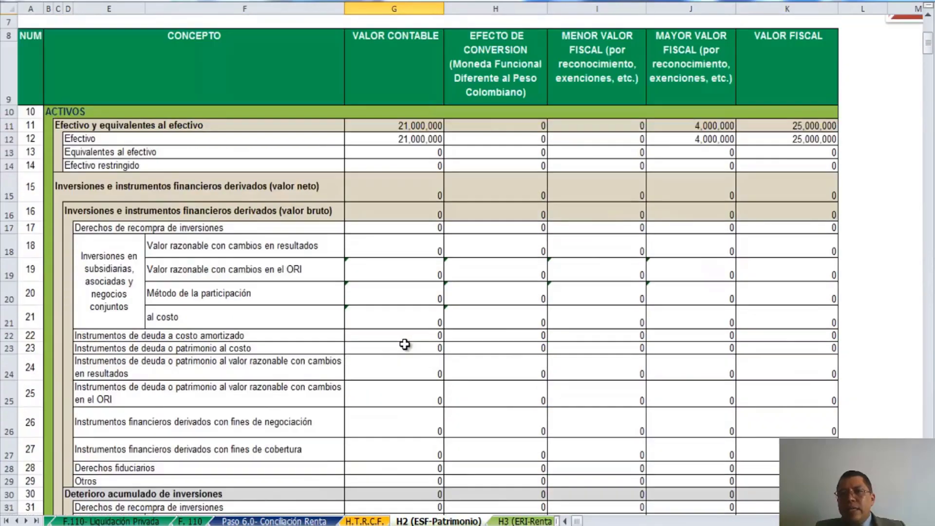
scroll(404, 344, "up", 3)
left_click(887, 64)
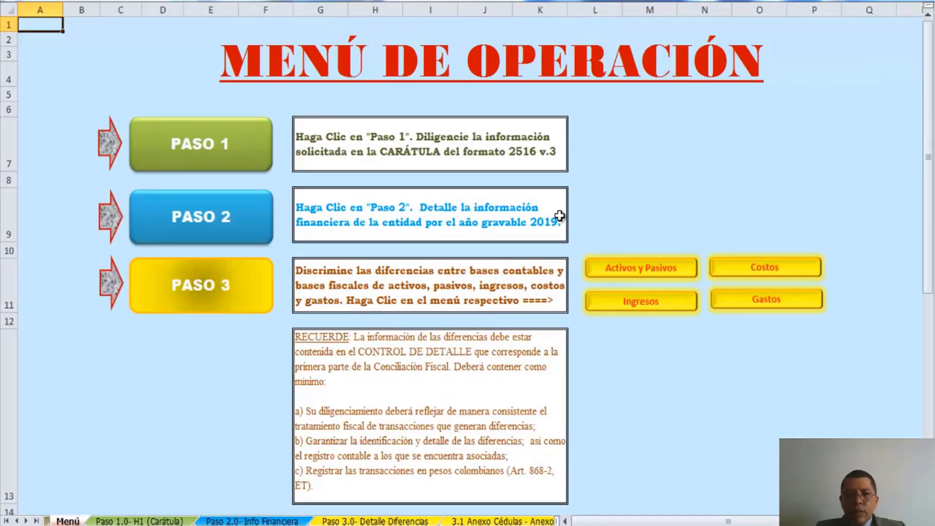
left_click(251, 217)
Enter a credit balance of 581000000 for Acciones, cuotas o partes de interés social propias en cartera under PATRIMONIO.
scroll(471, 232, "down", 10)
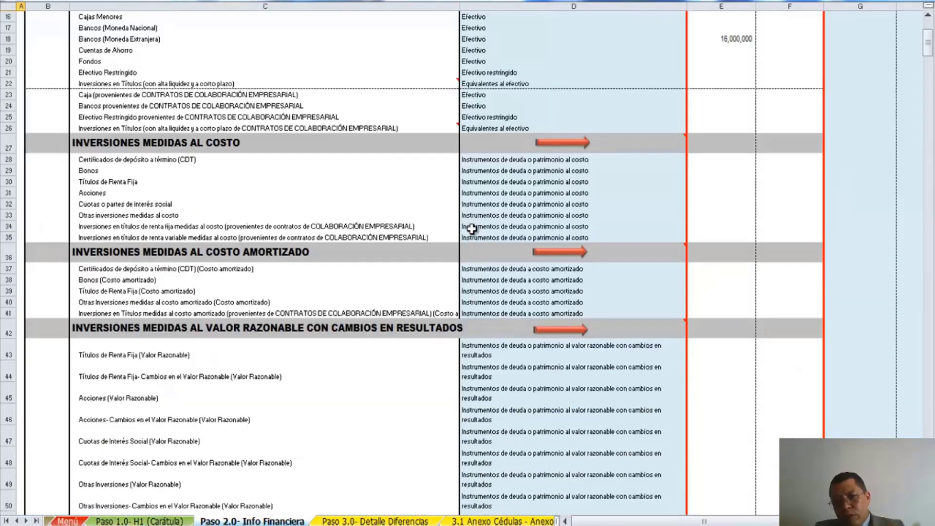
scroll(471, 232, "down", 20)
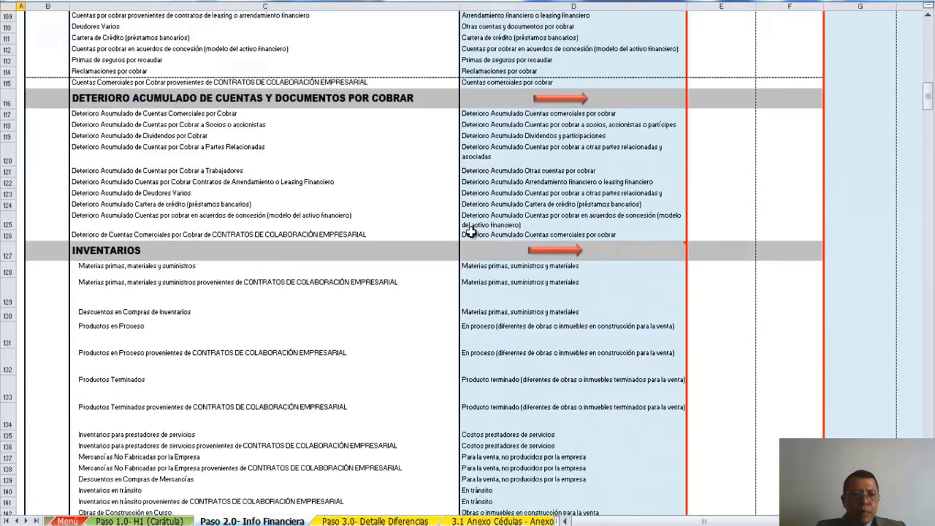
scroll(470, 233, "down", 20)
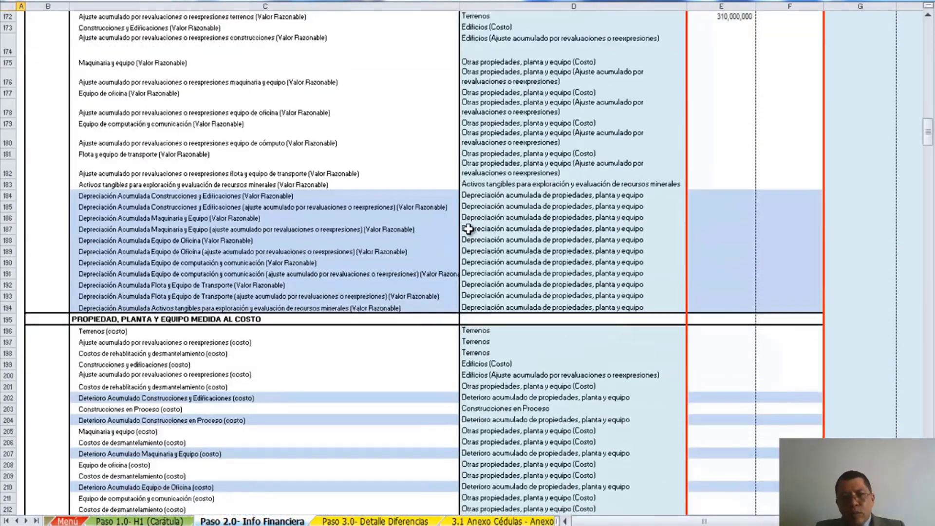
scroll(468, 229, "down", 16)
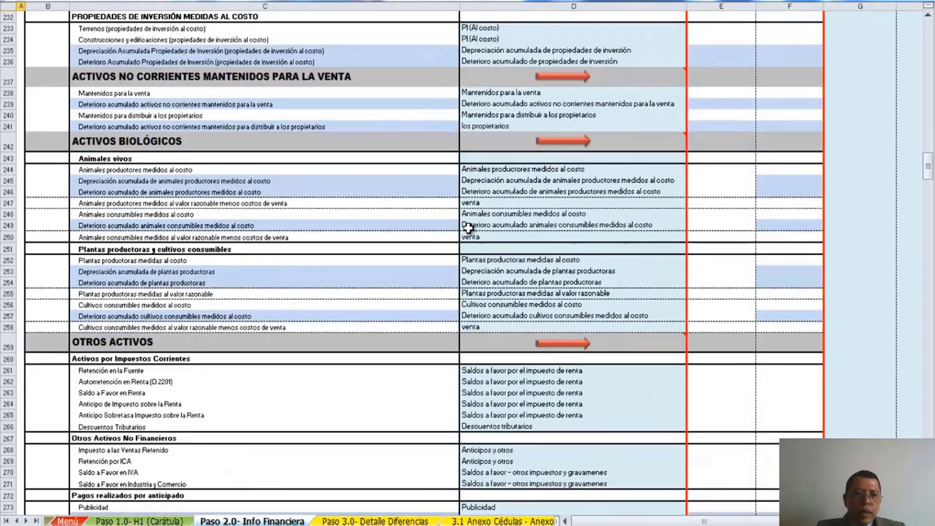
scroll(469, 228, "down", 20)
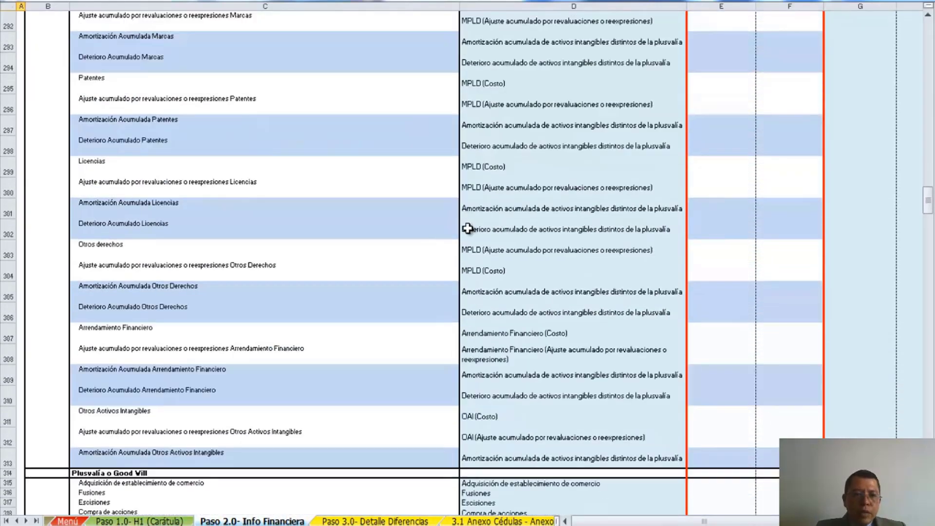
scroll(461, 216, "down", 19)
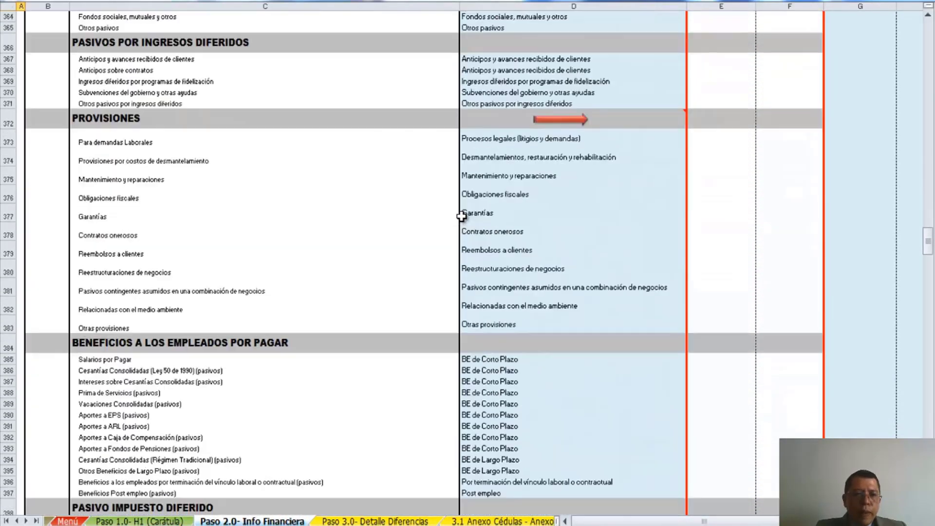
scroll(461, 216, "down", 4)
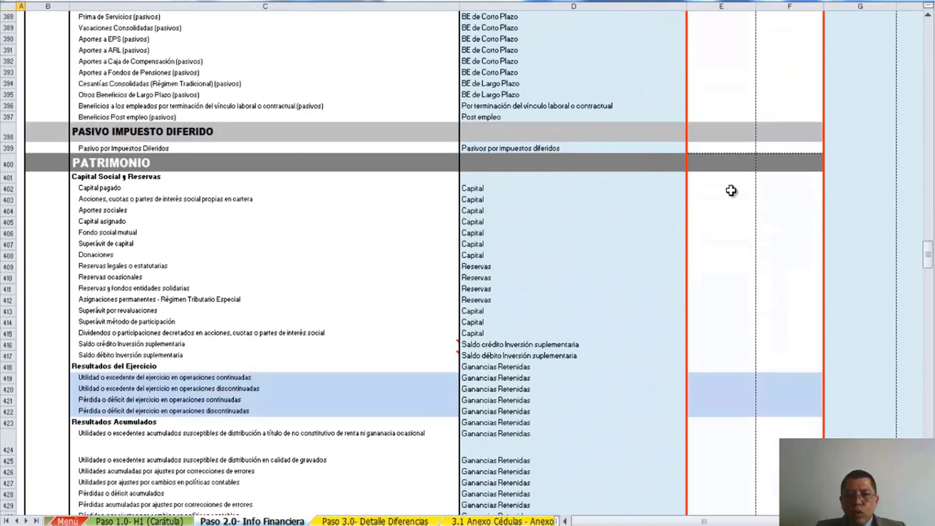
left_click(779, 198)
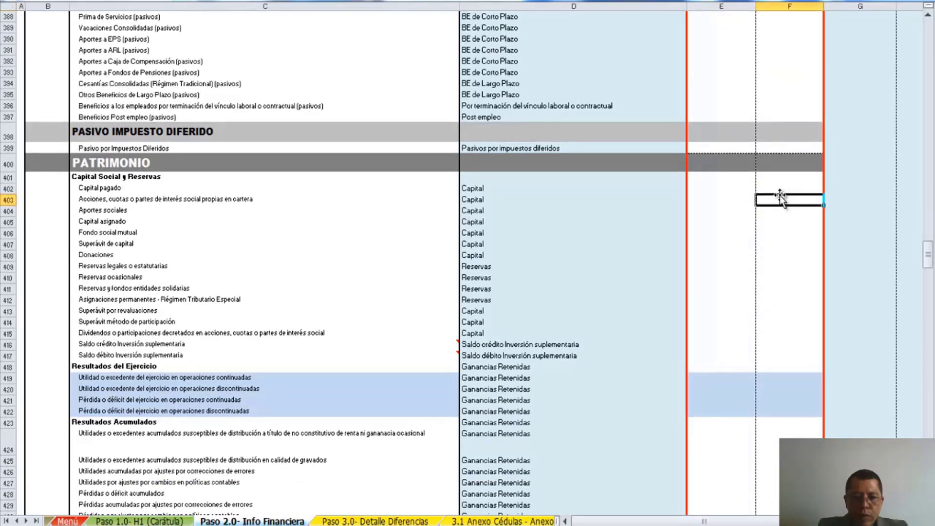
type("581000000")
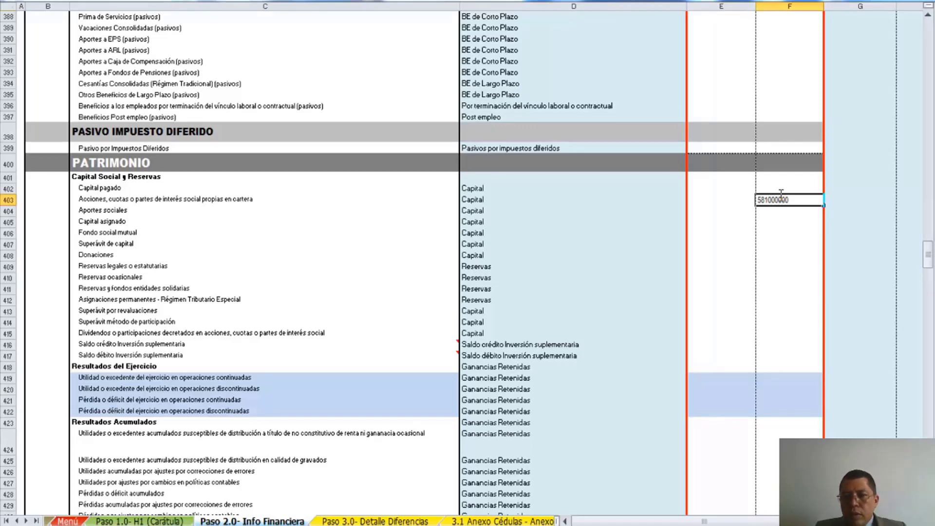
key("Return")
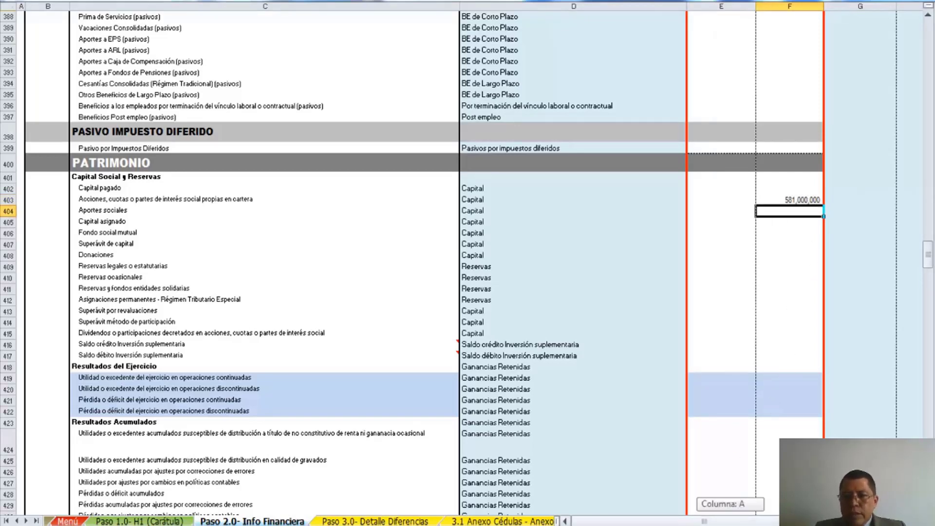
Return to the main menu, open Verificación inconsistencias and check the H2 (ESF - Patrimonio) difference in check 1.
left_click_drag(730, 521, 788, 521)
left_click_drag(929, 259, 929, 34)
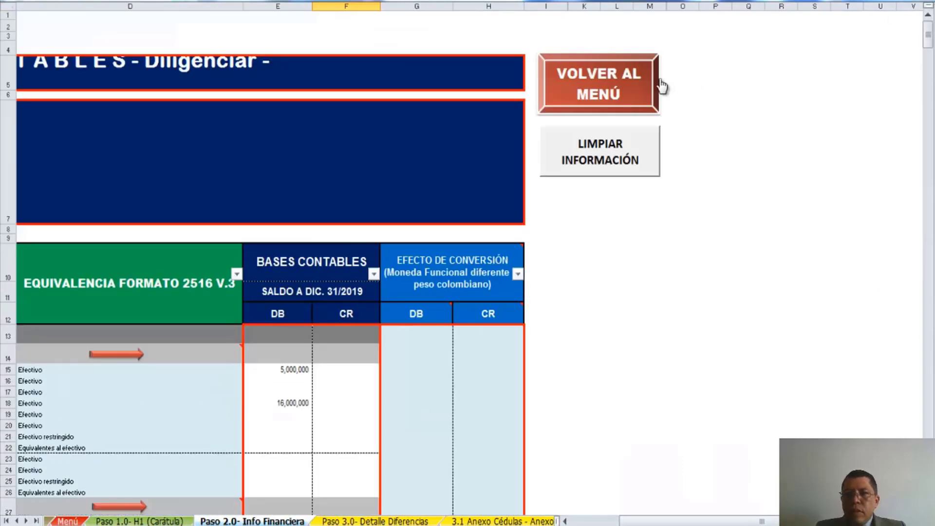
left_click(599, 83)
scroll(564, 129, "down", 6)
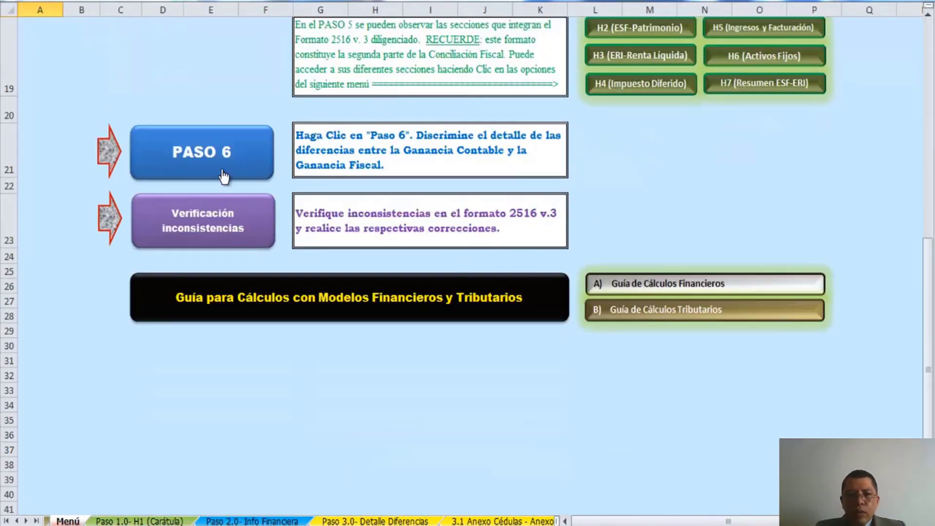
left_click(216, 213)
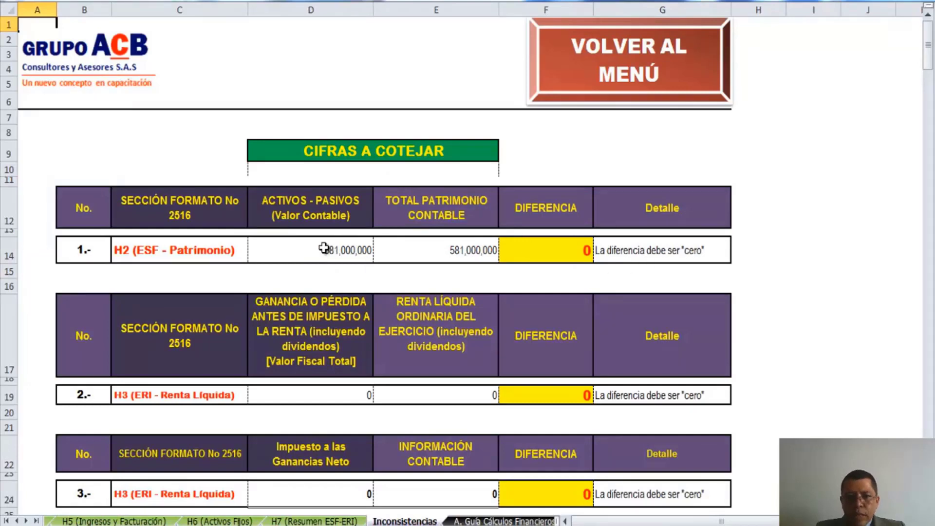
left_click(649, 246)
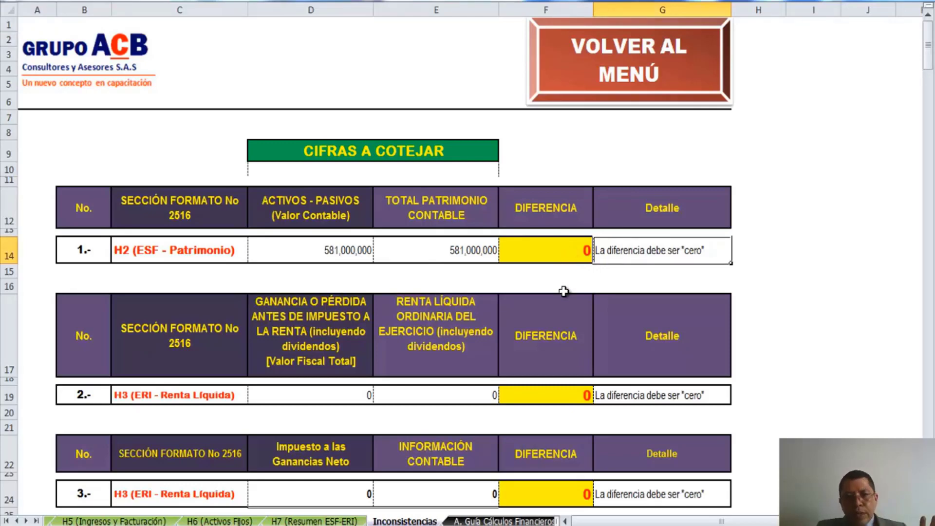
Examine the remaining inconsistency checks down to the H7 (Resumen ESF-ERI) comparisons with Formulario No. 110, including the allowed difference for Activos intangibles.
scroll(563, 291, "down", 1)
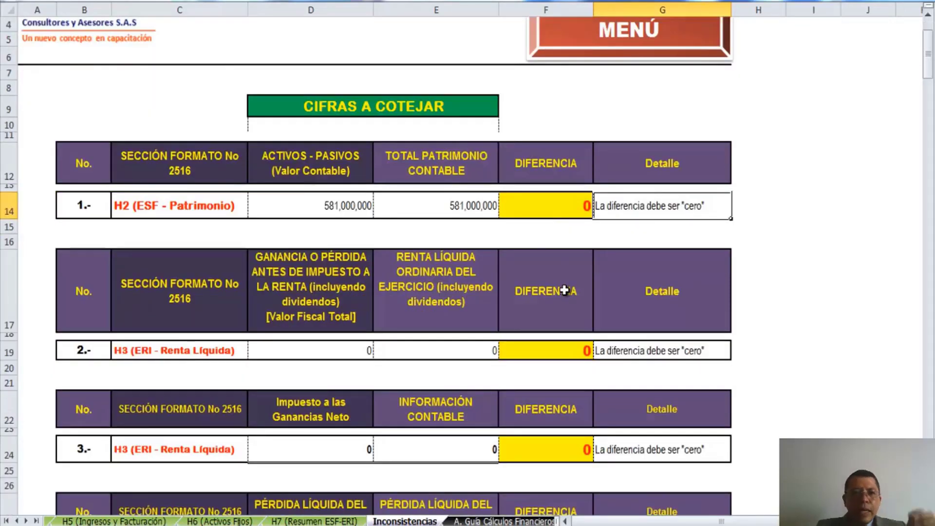
scroll(563, 290, "down", 9)
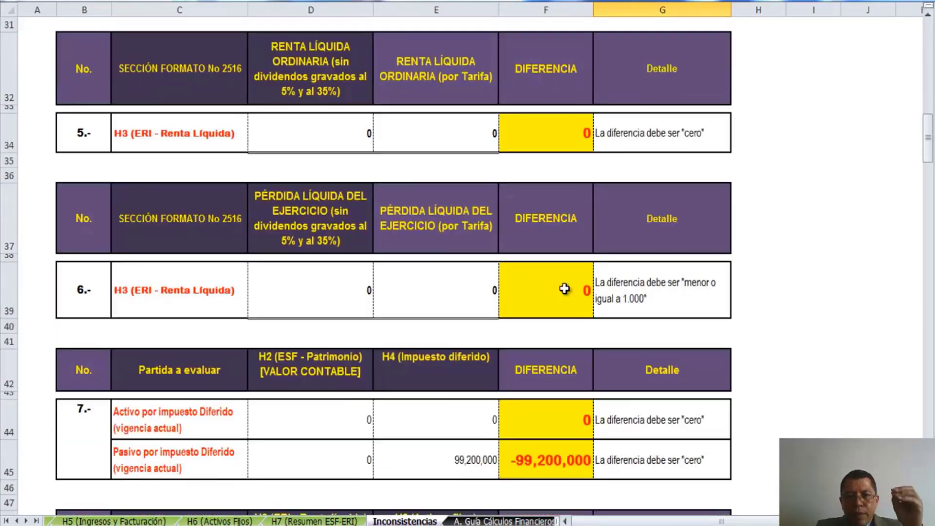
scroll(564, 289, "down", 2)
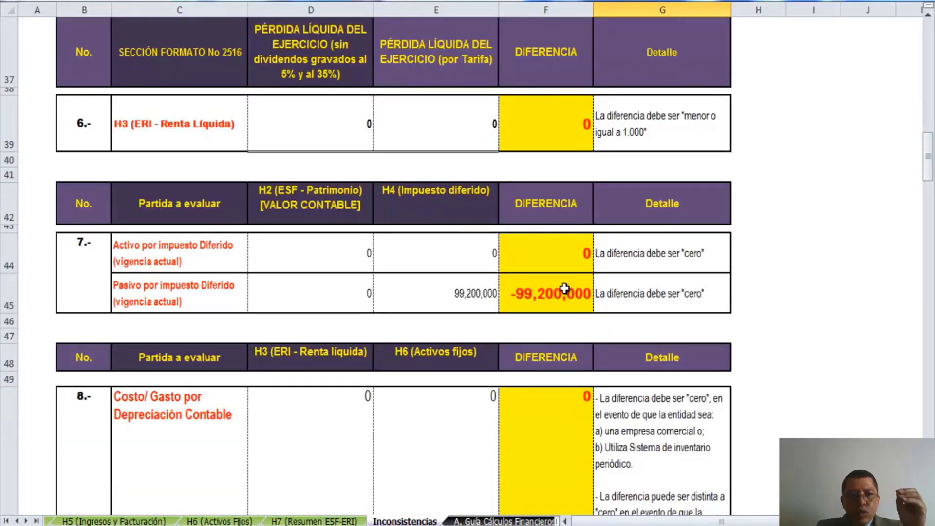
scroll(564, 288, "down", 20)
scroll(564, 288, "up", 8)
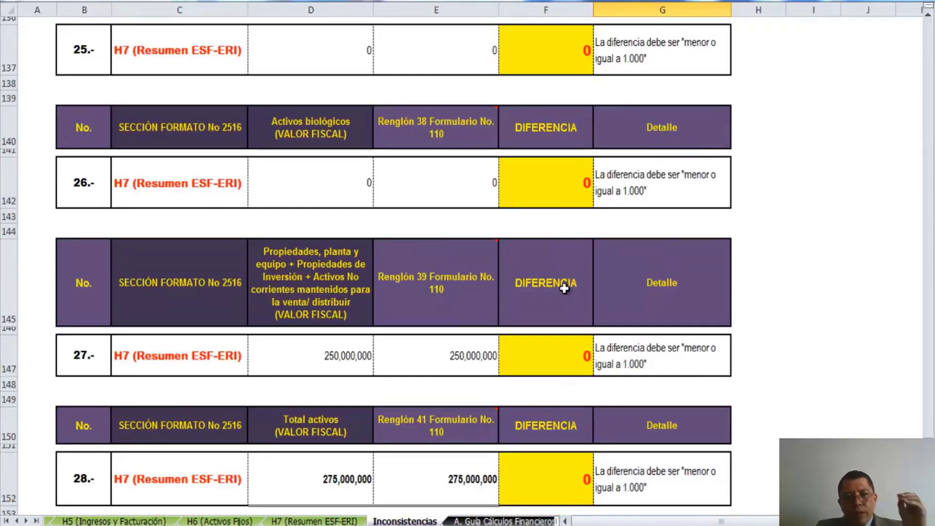
scroll(564, 289, "up", 2)
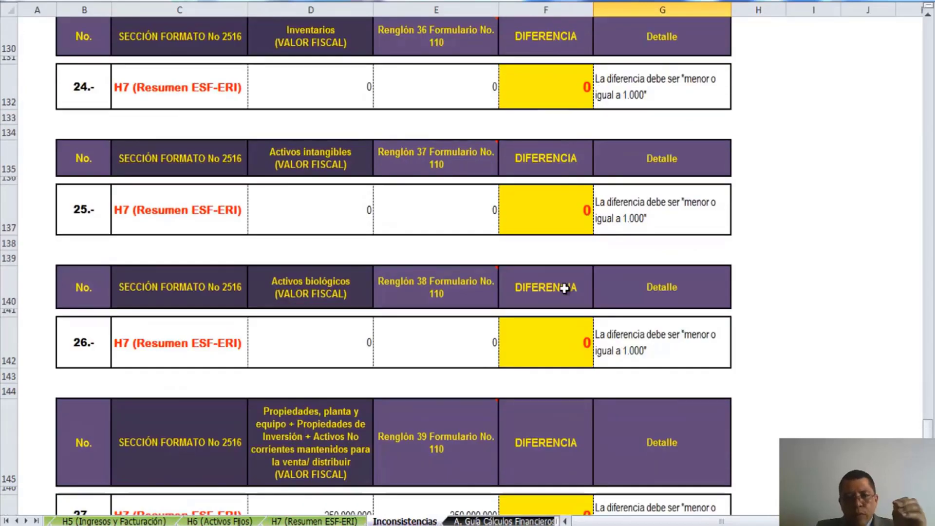
scroll(564, 289, "up", 3)
scroll(564, 289, "down", 2)
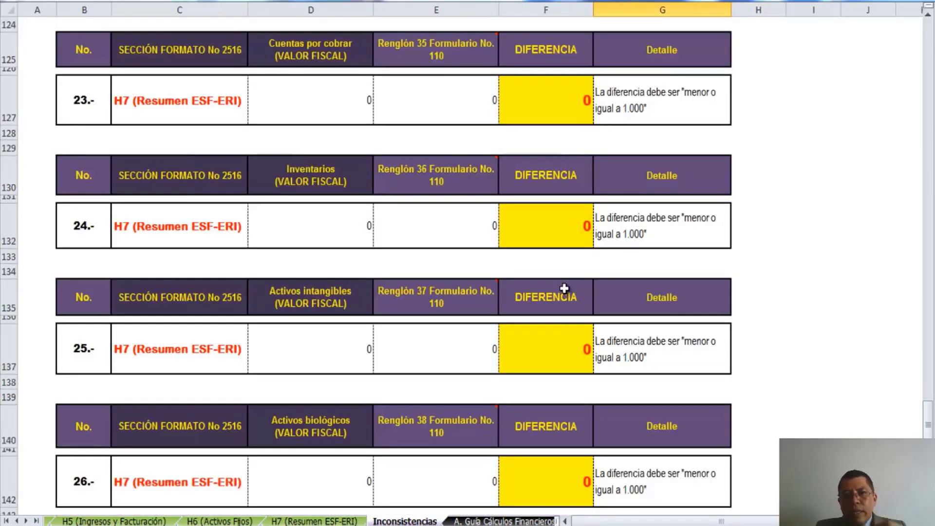
left_click(564, 289)
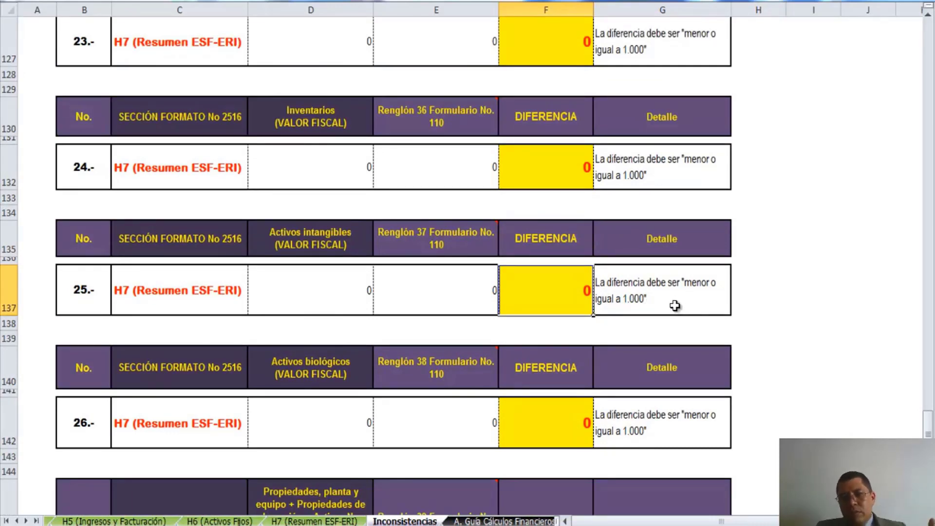
scroll(675, 305, "up", 1)
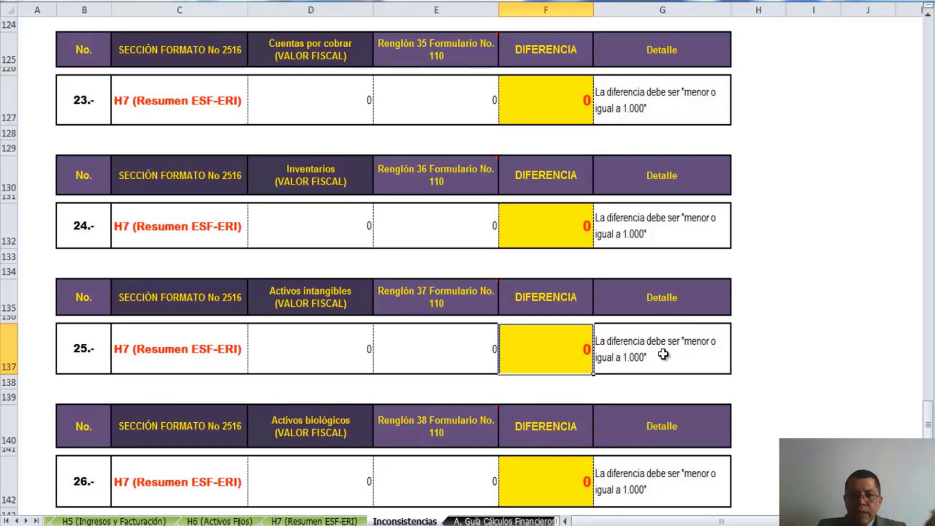
Review the inconsistency checks back up through check 9 on Activos Fijos and check 7 on Impuesto Diferido.
scroll(661, 344, "up", 8)
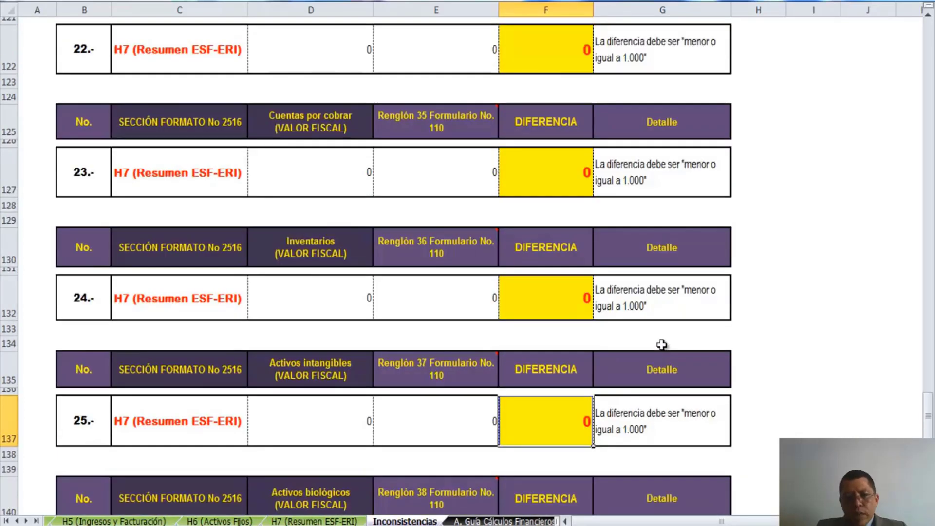
scroll(662, 344, "up", 12)
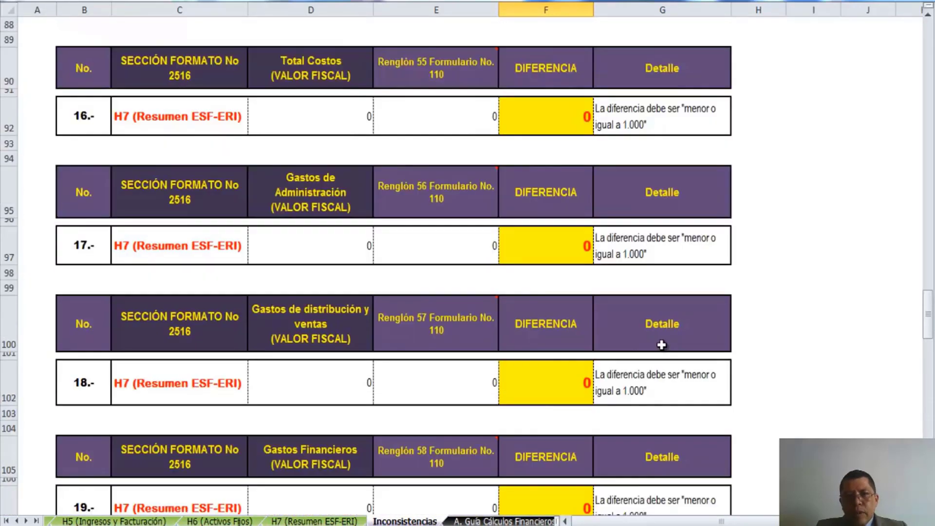
scroll(661, 344, "up", 4)
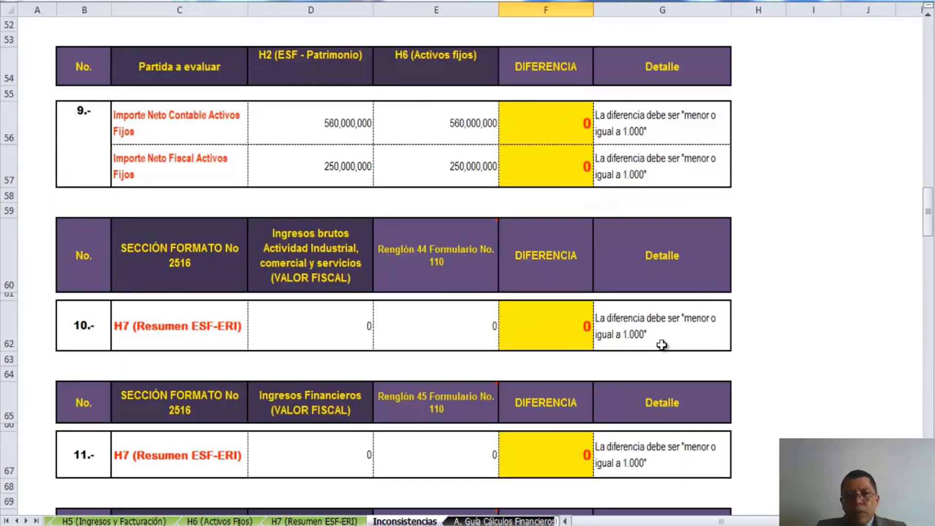
scroll(626, 345, "up", 1)
scroll(655, 319, "down", 1)
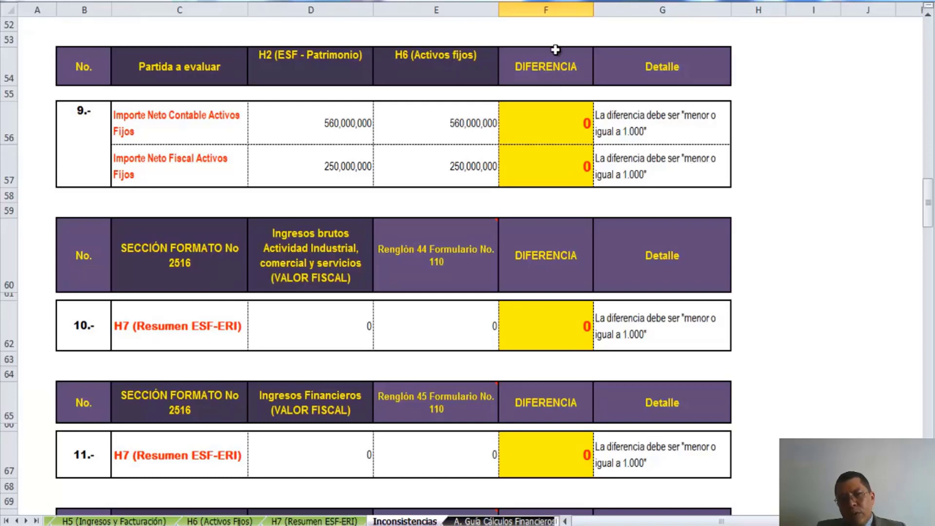
scroll(517, 225, "up", 1)
scroll(520, 227, "up", 4)
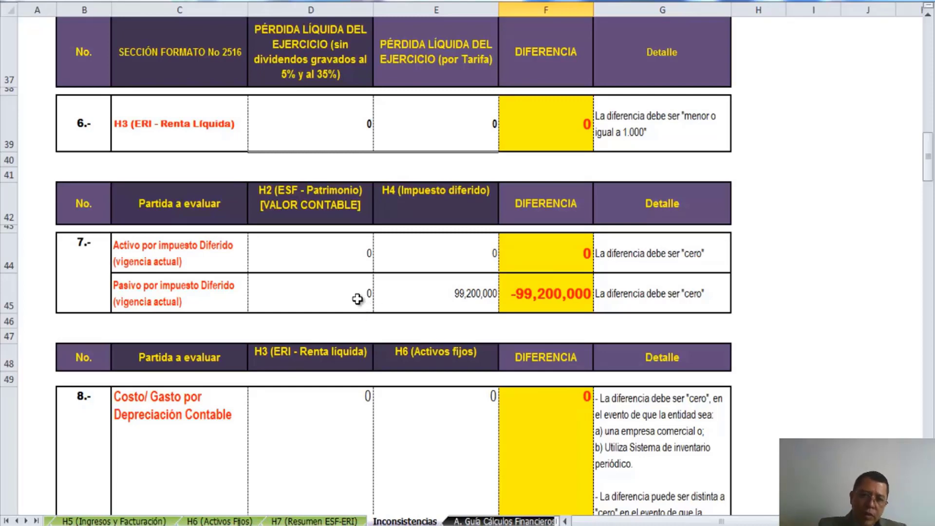
scroll(357, 299, "up", 12)
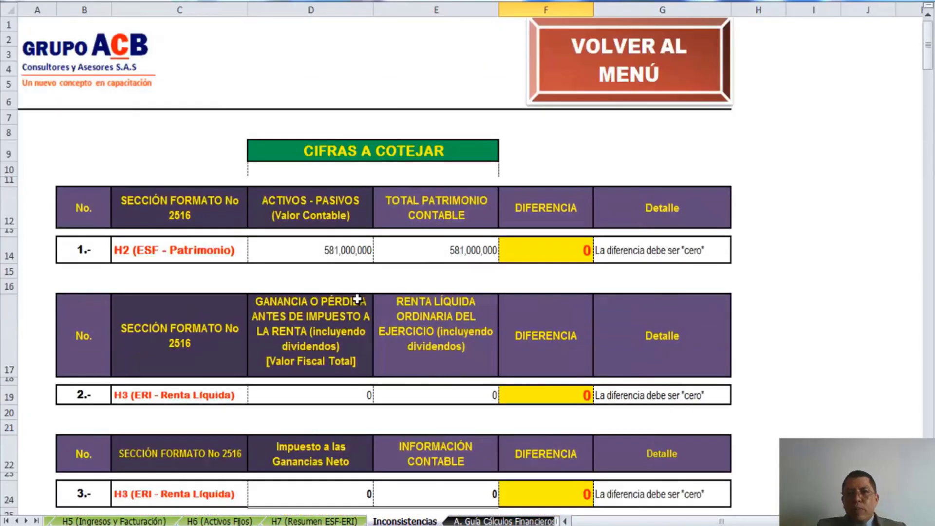
In the Paso 2 financial information, enter a credit balance of 99200000 for Pasivo por Impuestos Diferidos.
left_click(605, 98)
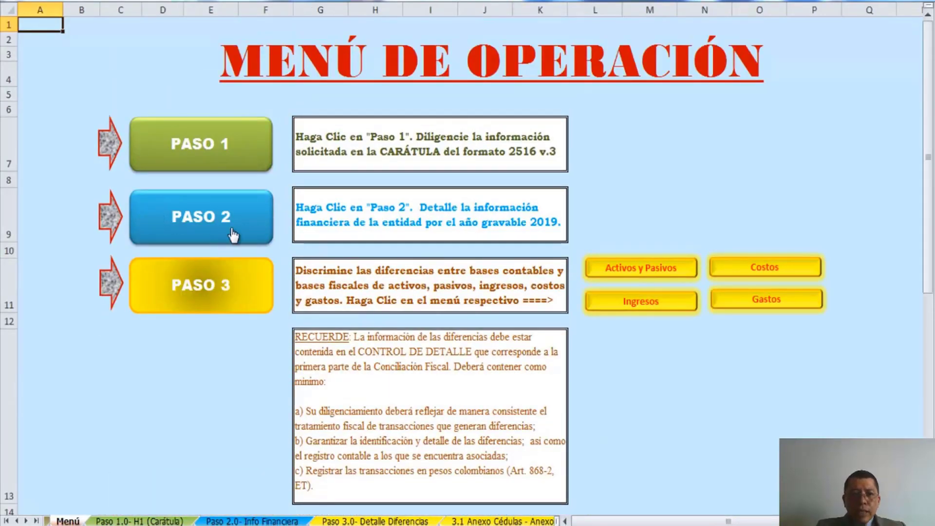
left_click(233, 235)
scroll(333, 261, "down", 13)
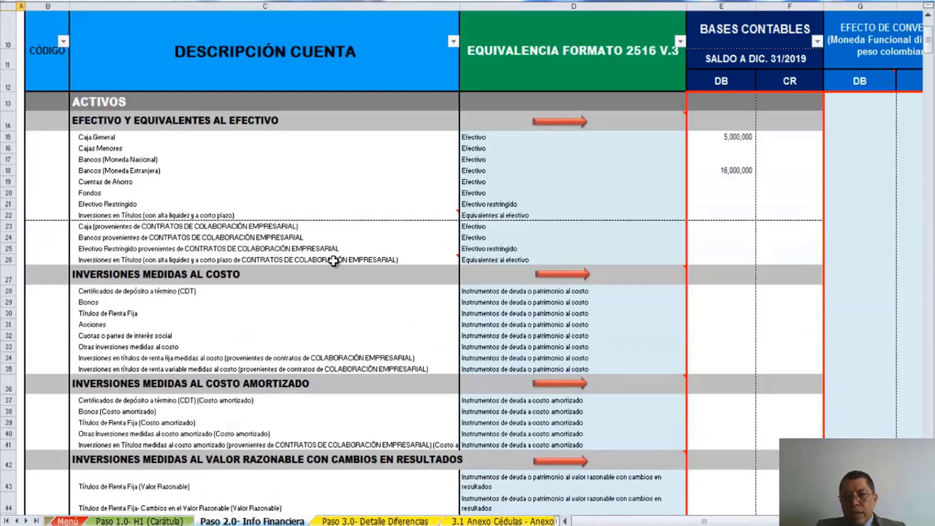
scroll(333, 261, "down", 20)
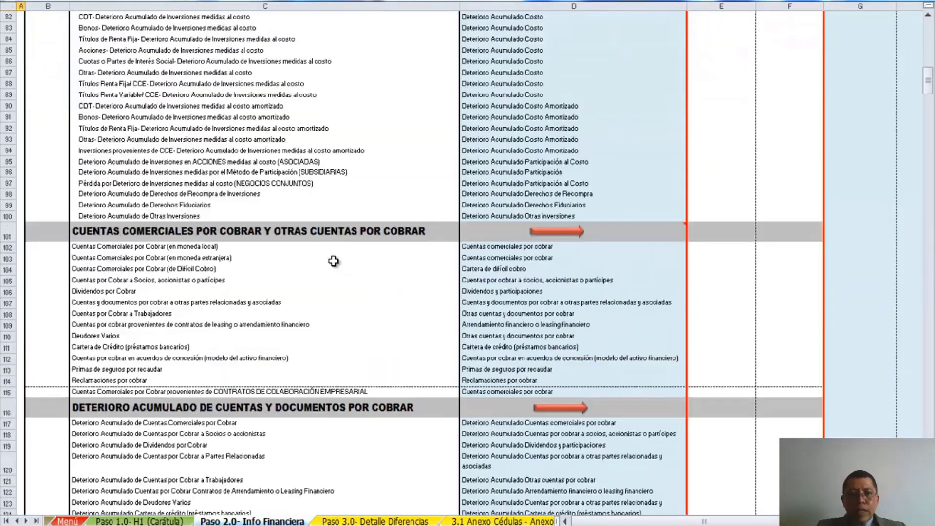
scroll(333, 262, "down", 20)
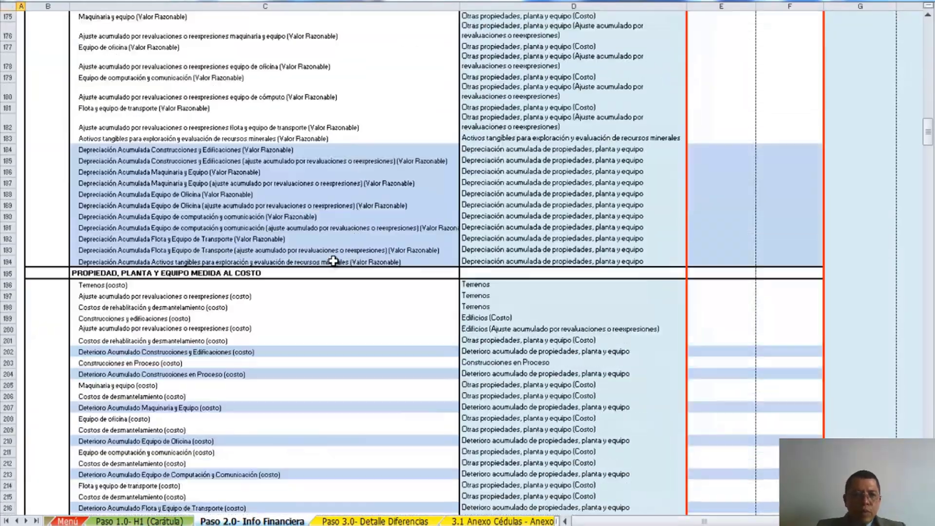
scroll(334, 262, "down", 20)
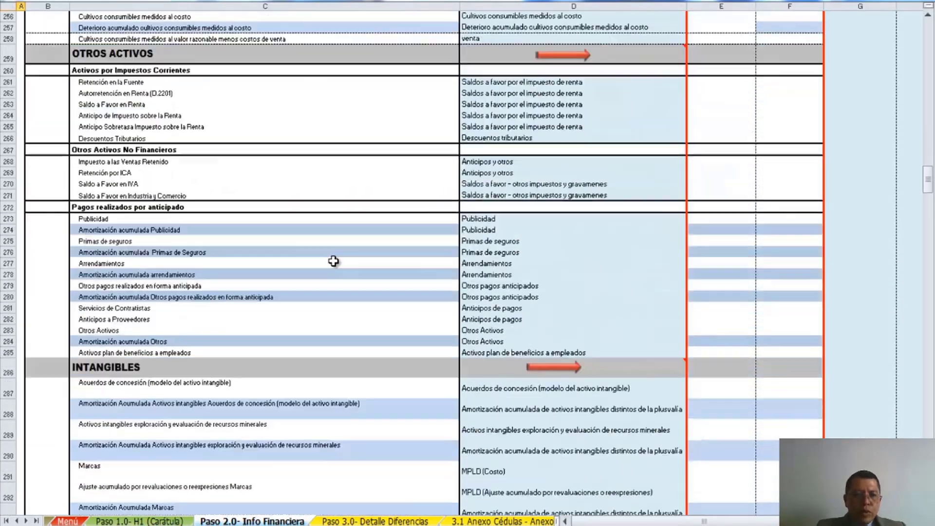
scroll(333, 262, "down", 6)
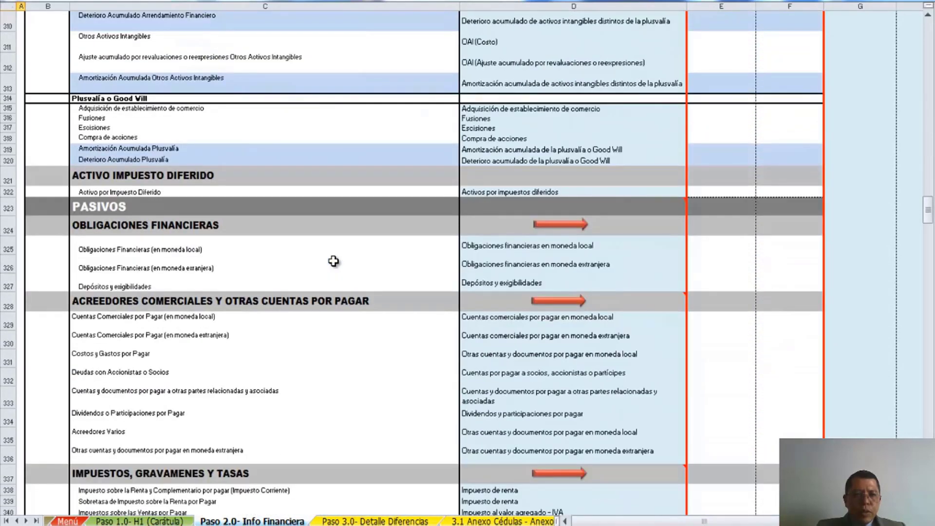
scroll(333, 261, "down", 5)
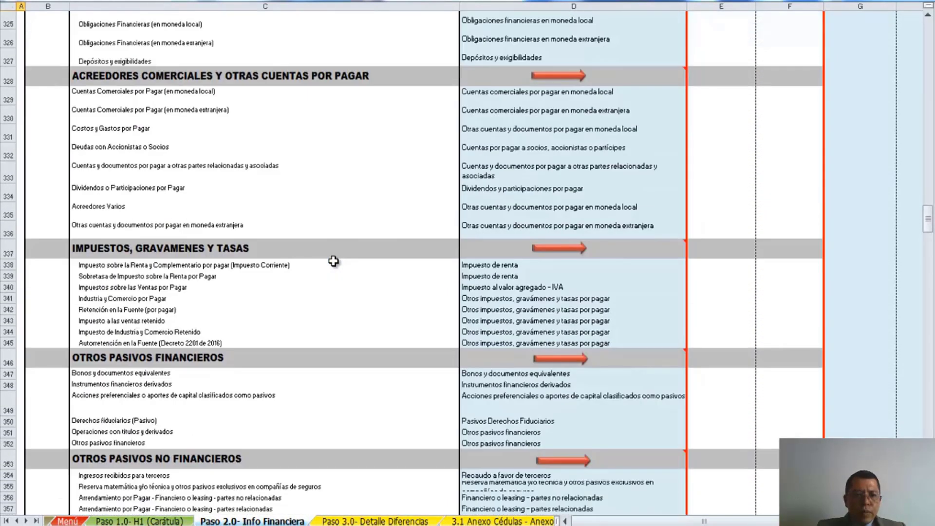
scroll(329, 273, "down", 16)
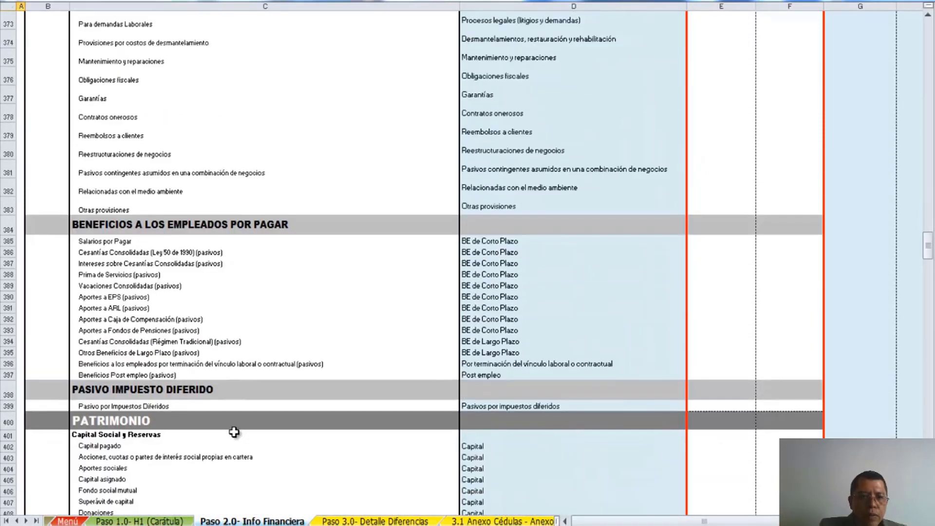
left_click(784, 413)
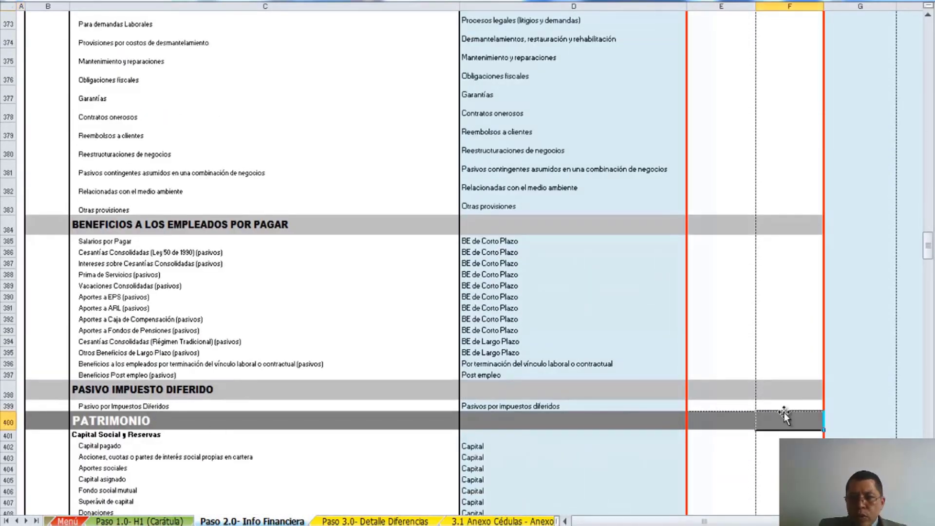
key("Up")
type("9")
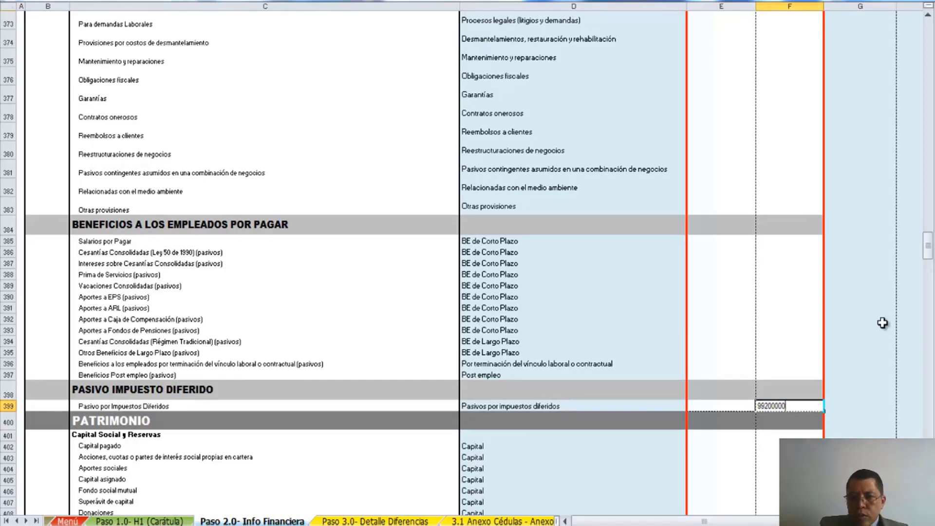
type("9,200,000")
key("Return")
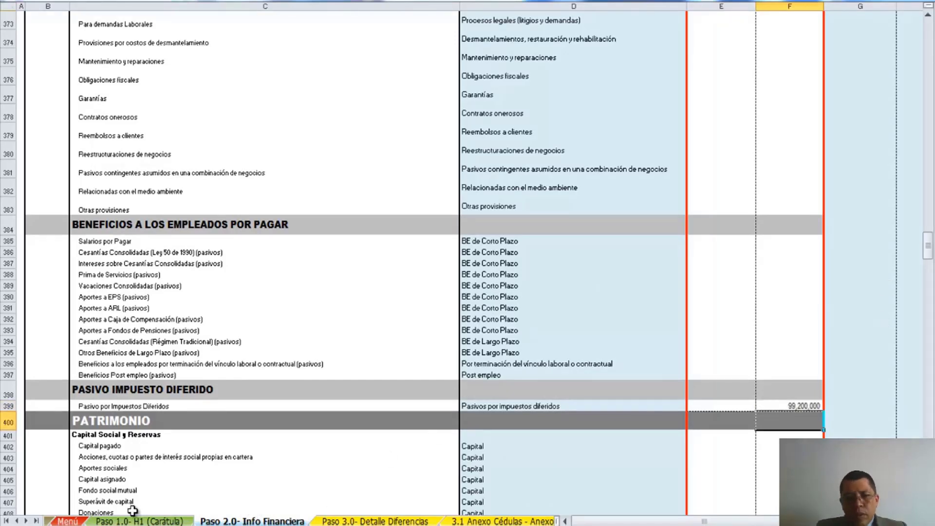
Return to the operation menu, reopen the inconsistency verification and check the Pasivo por impuesto Diferido comparison in check 7.
left_click(121, 521)
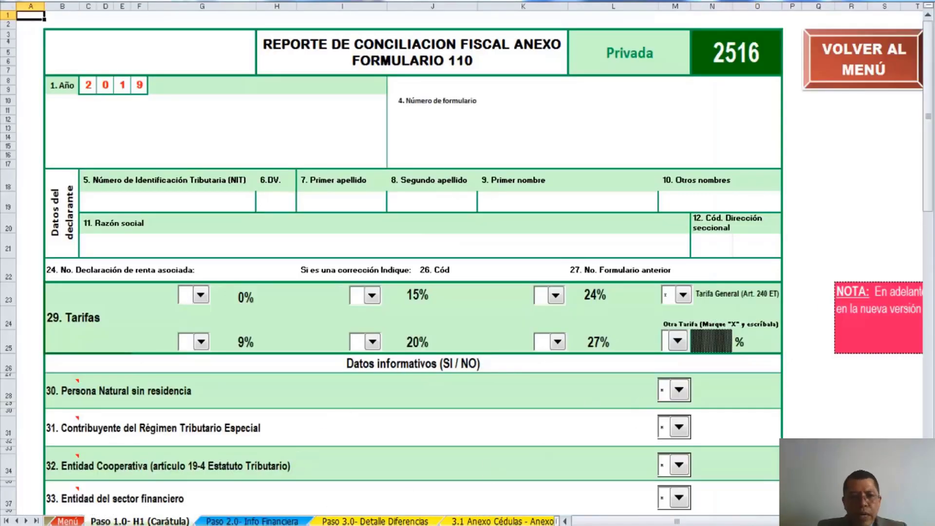
left_click(71, 521)
scroll(470, 438, "down", 5)
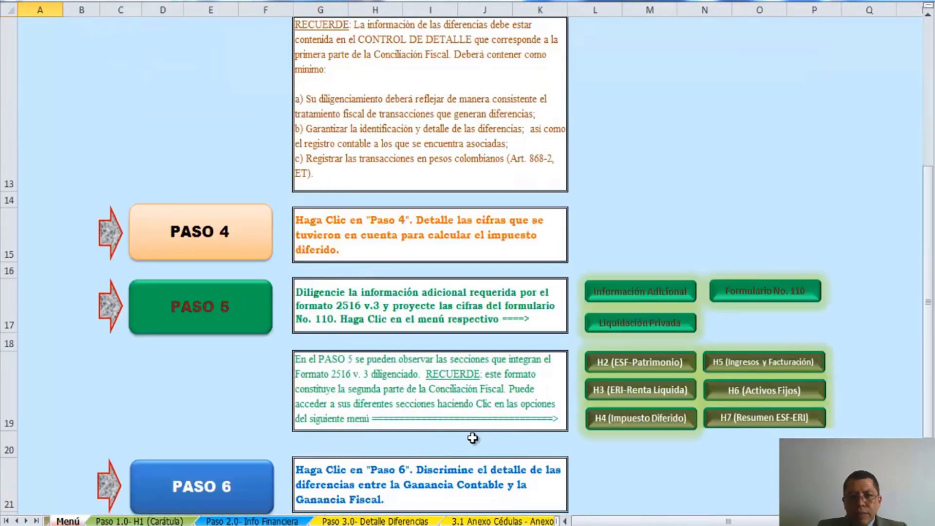
scroll(348, 358, "down", 2)
left_click(214, 226)
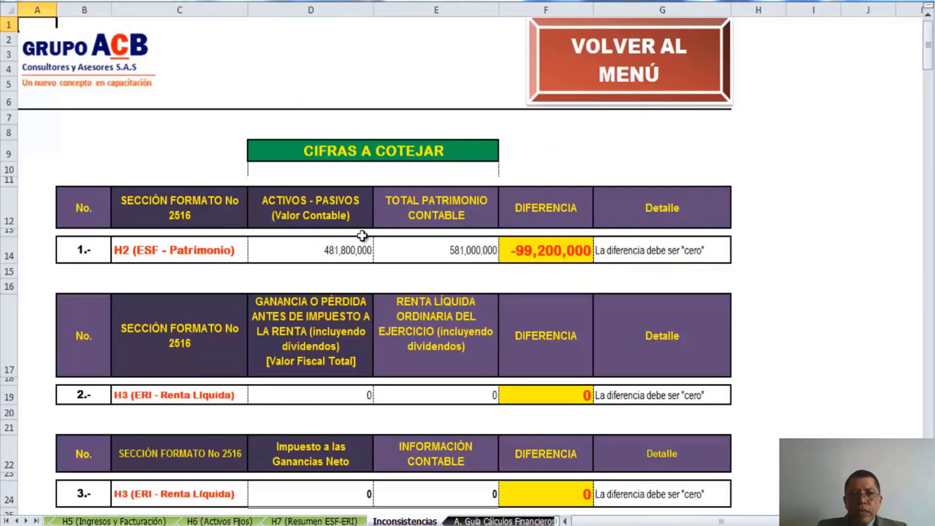
scroll(355, 237, "down", 10)
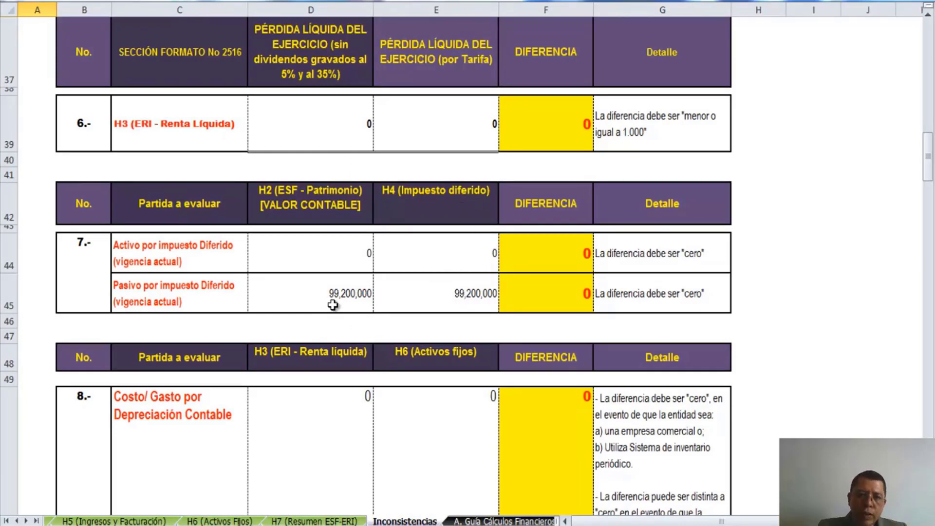
Review the H2 (ESF - Patrimonio) difference and the total accounting equity in check 1.
scroll(577, 347, "up", 12)
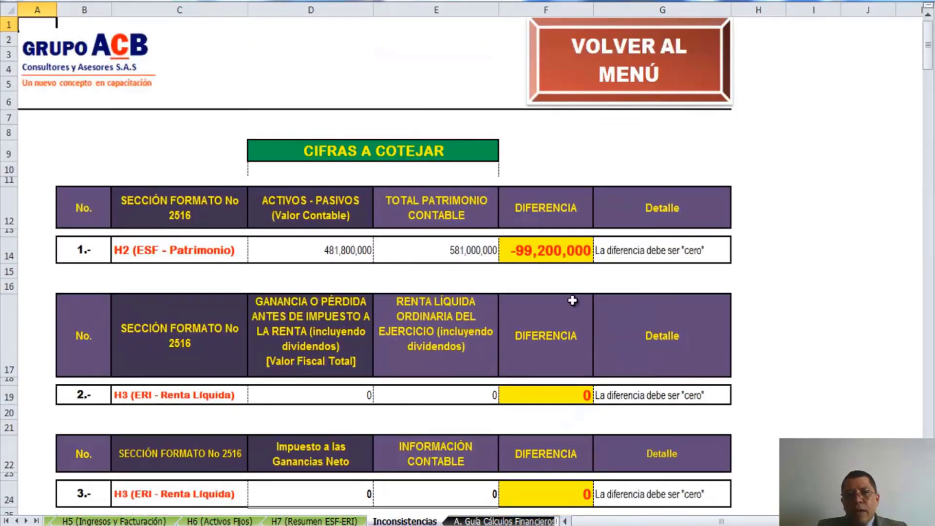
left_click(554, 245)
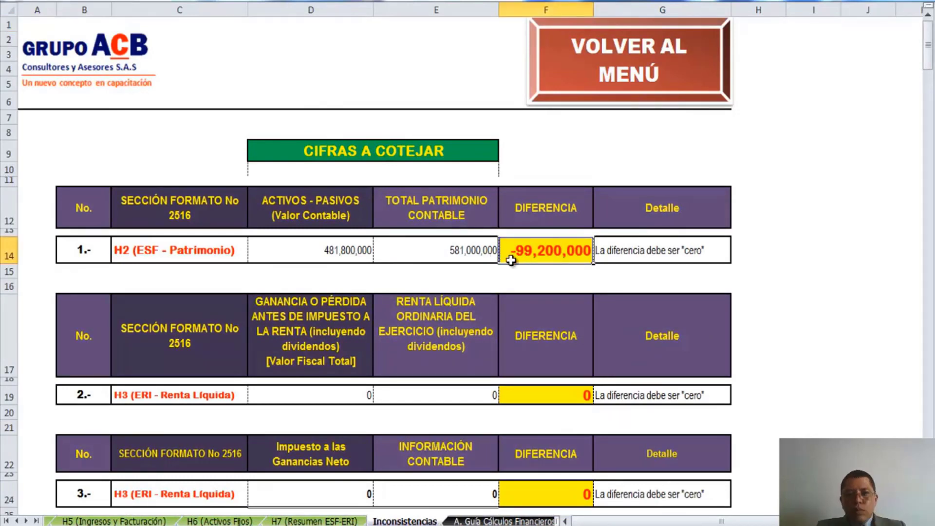
left_click(476, 251)
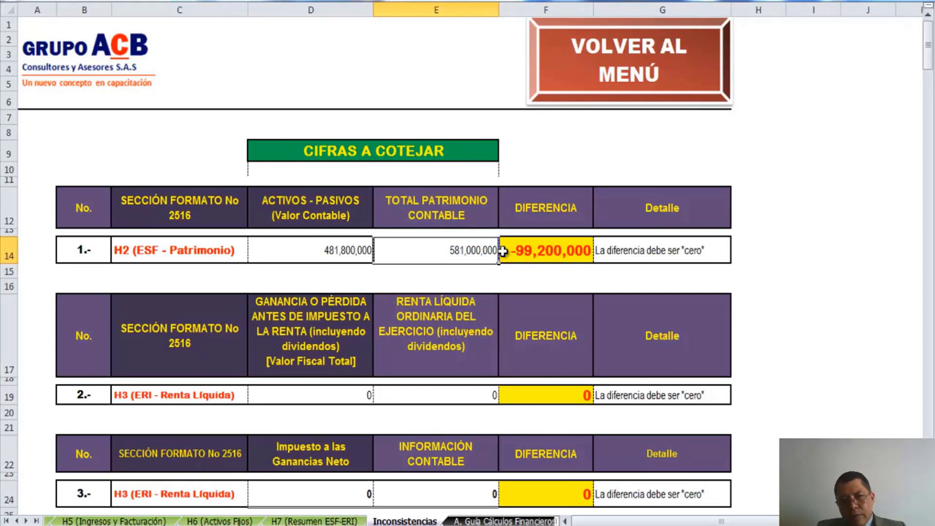
left_click(631, 82)
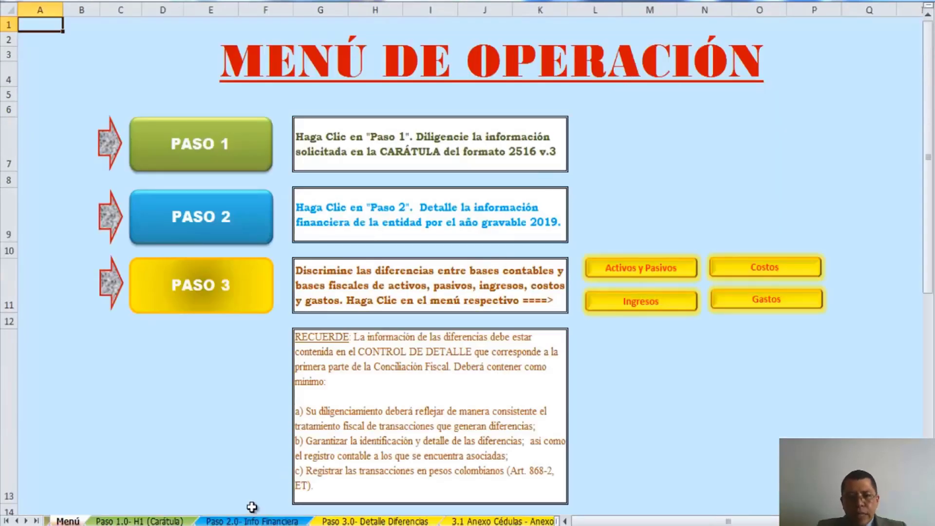
left_click(226, 216)
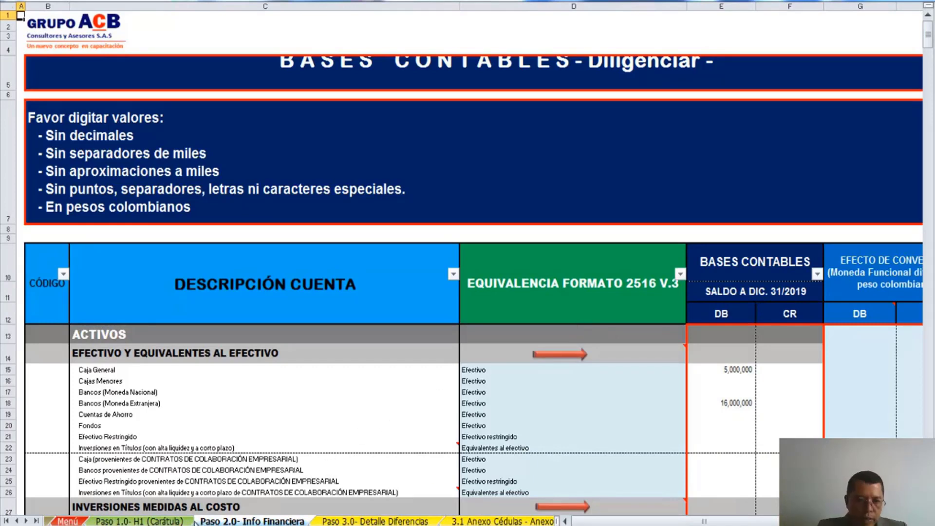
left_click(67, 521)
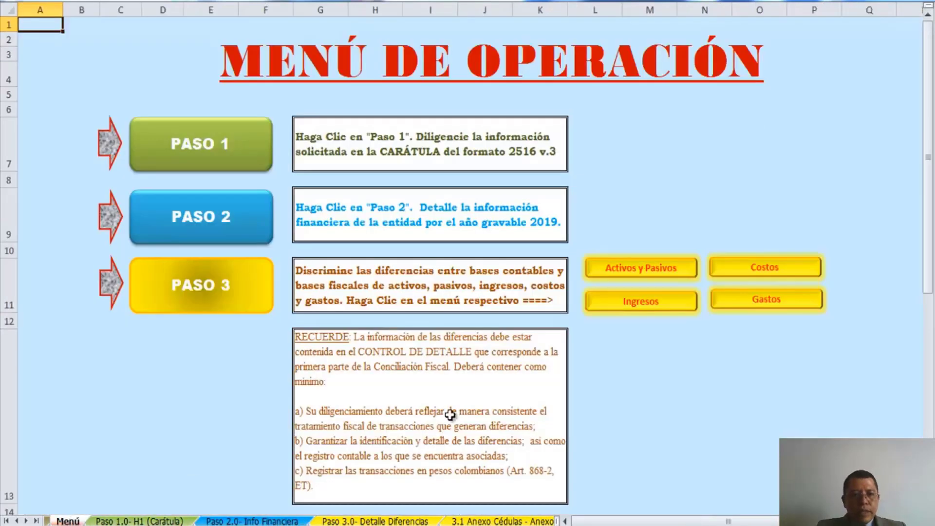
scroll(450, 414, "down", 6)
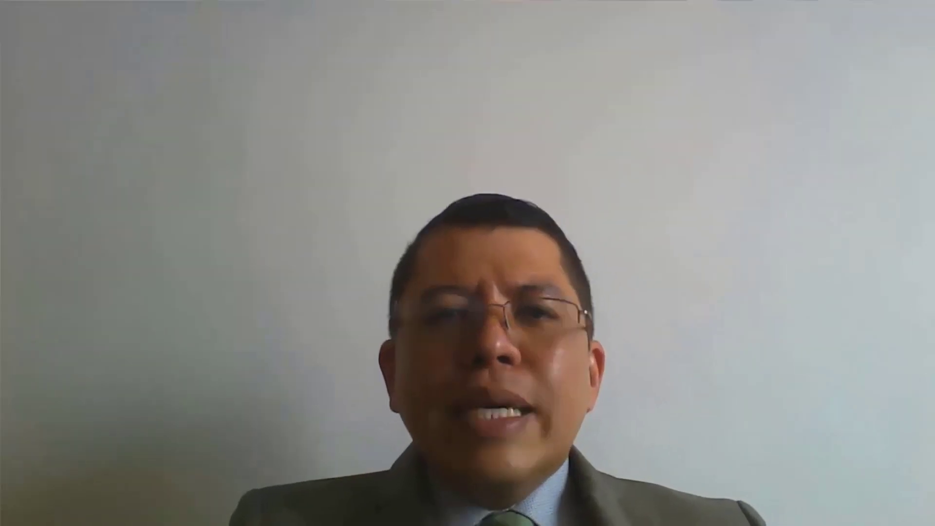